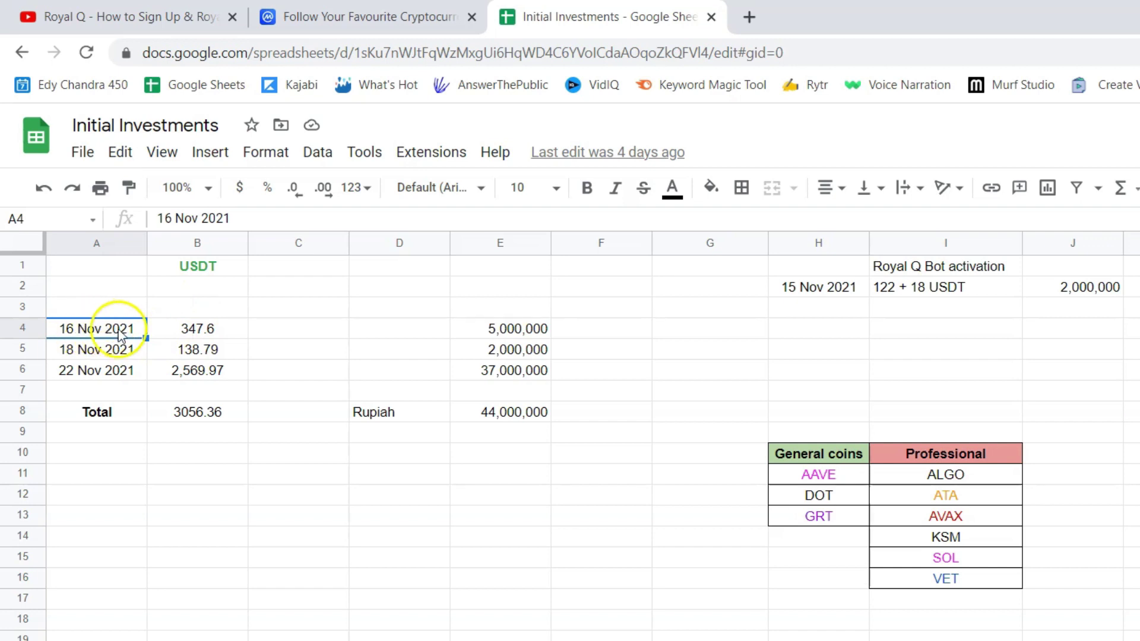
Examine the three USDT investment amounts, their total, and the Royal Q Bot activation cost in the sheet
click(202, 328)
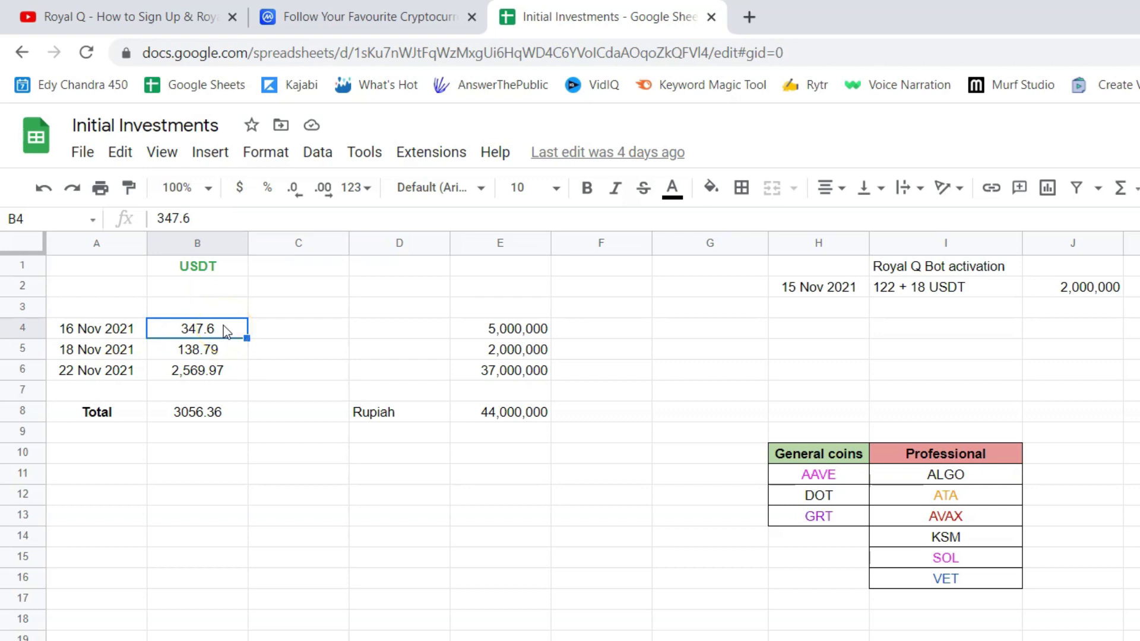
click(199, 350)
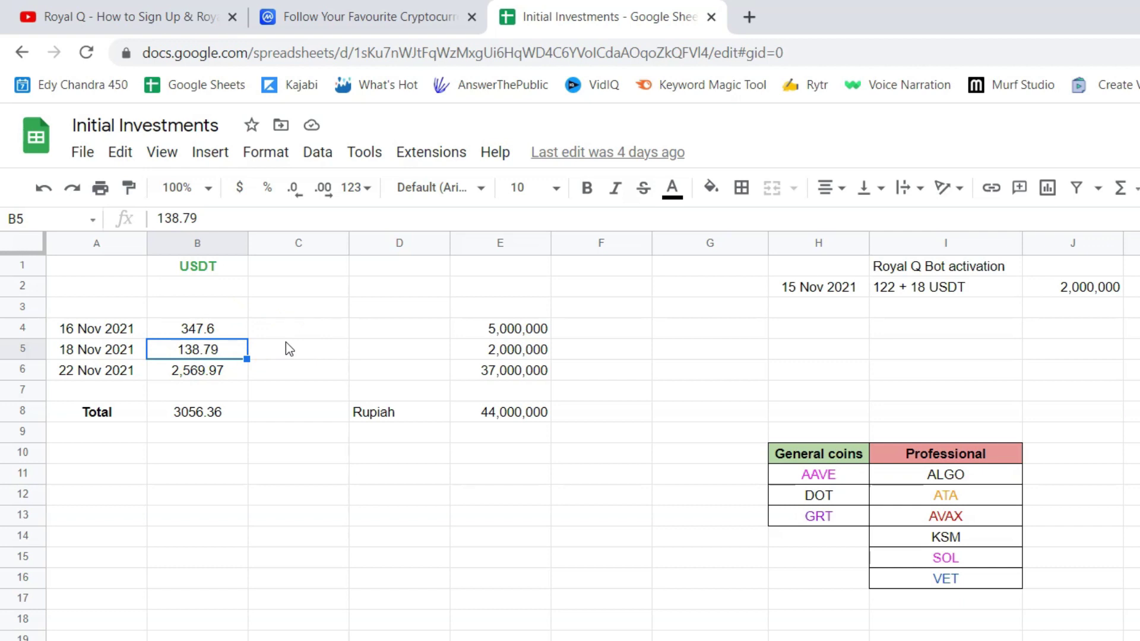
click(187, 371)
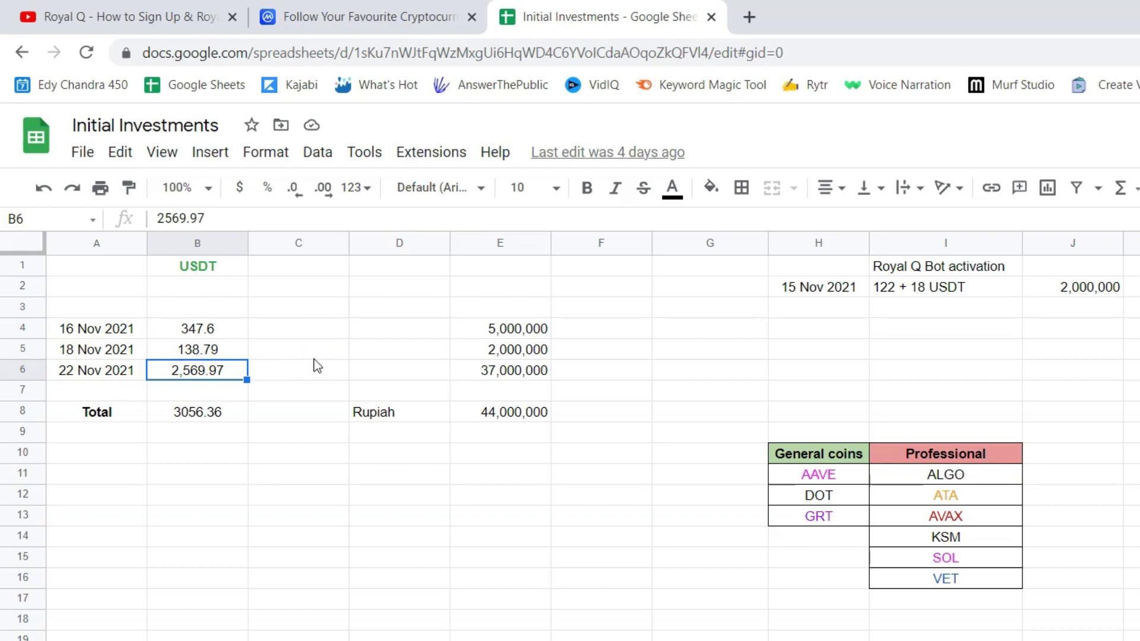
click(198, 414)
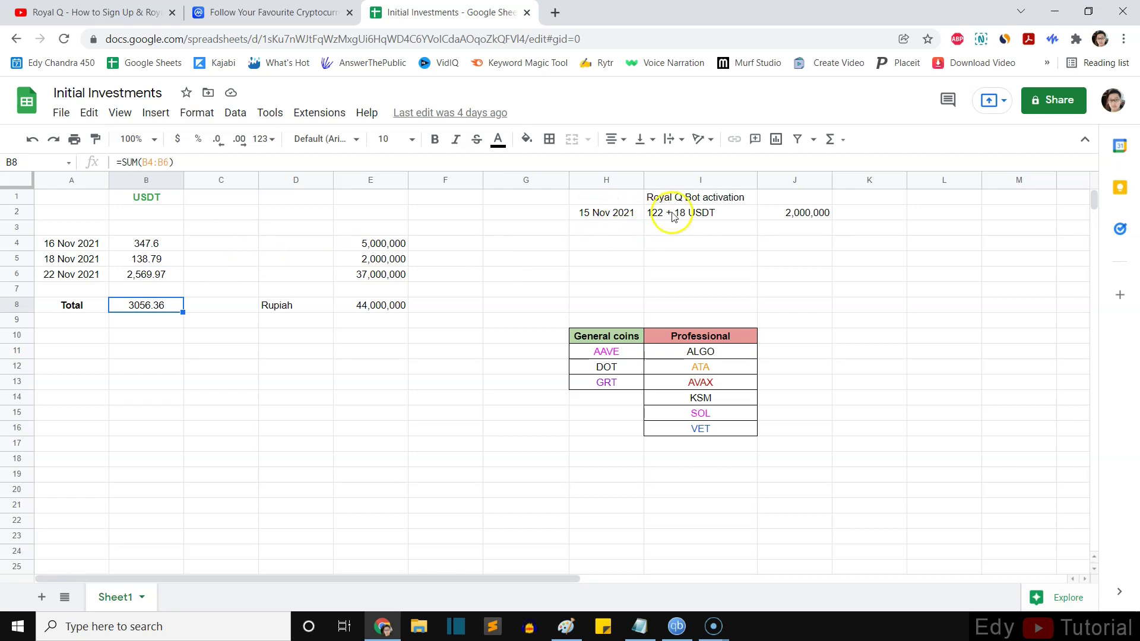
click(703, 216)
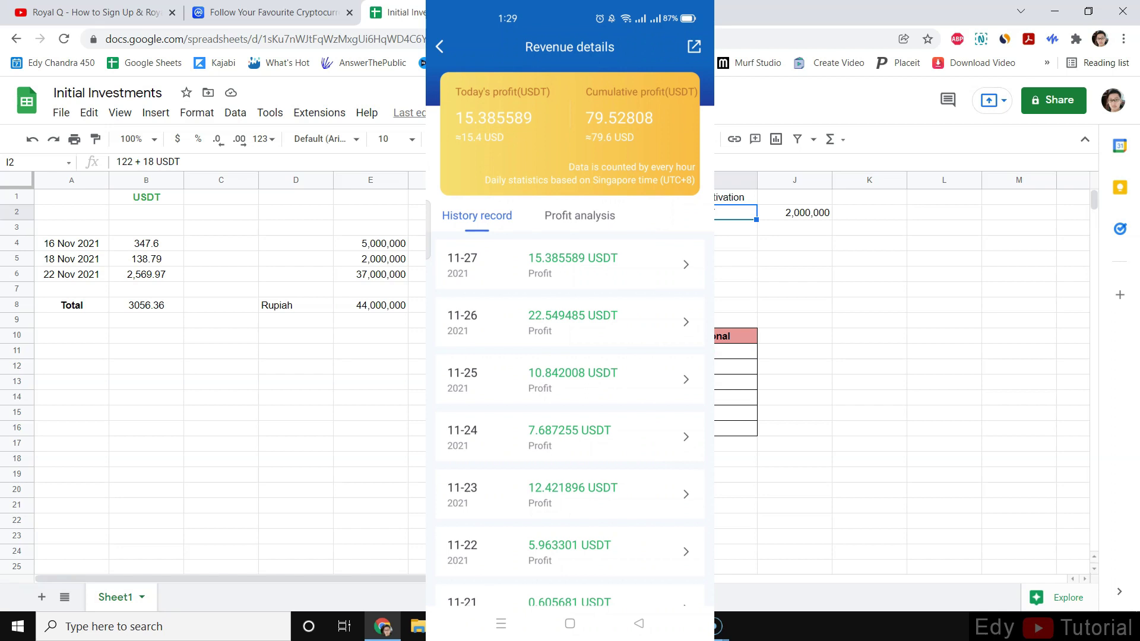
Exit the Royal Q revenue details, switch to Binance, and review the fees in the spot trade history
key(Escape)
key(Escape)
key(Escape)
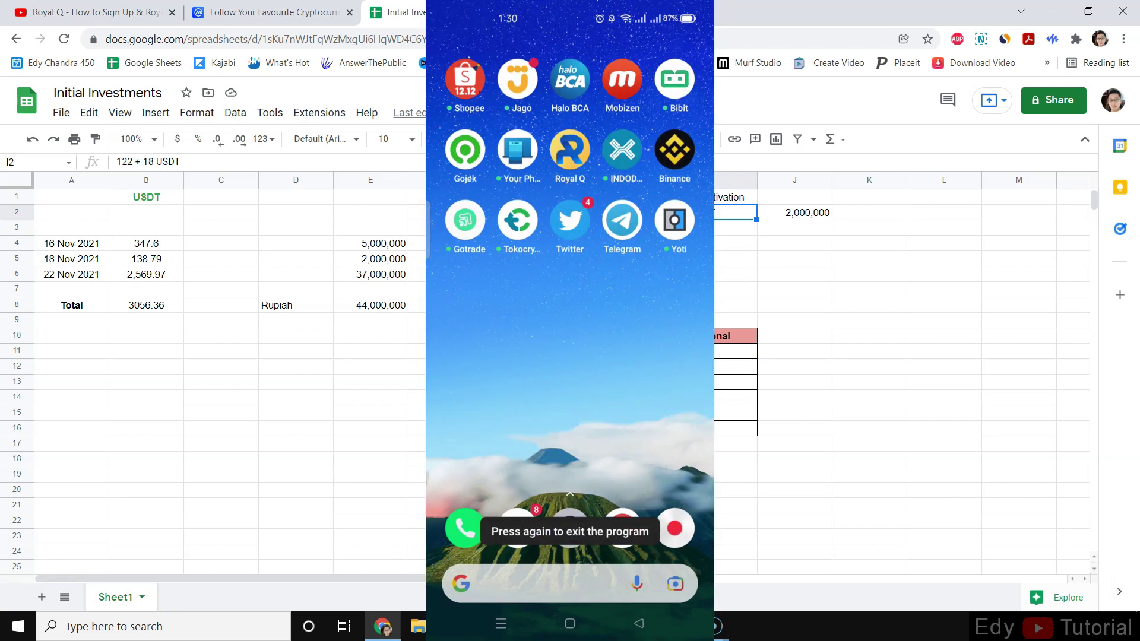
click(674, 150)
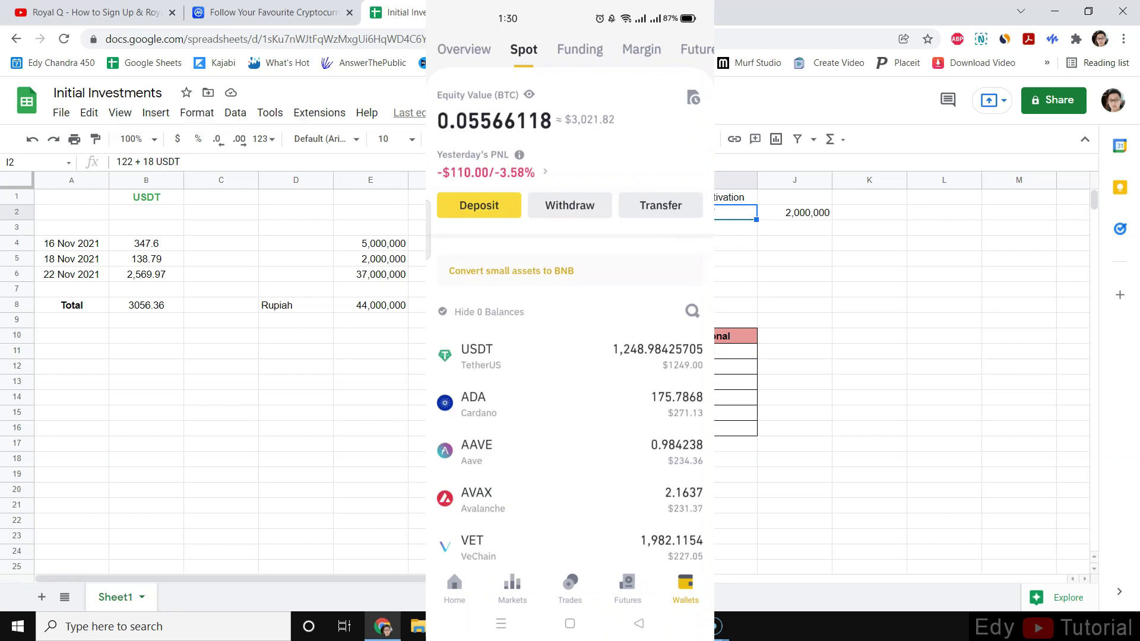
click(570, 588)
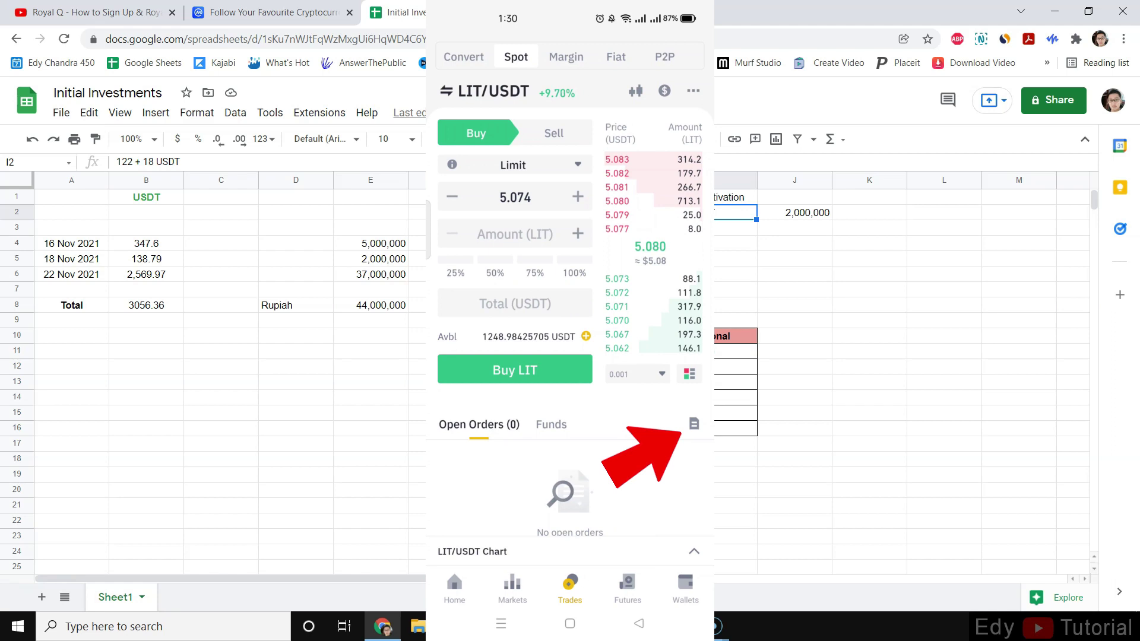
click(694, 423)
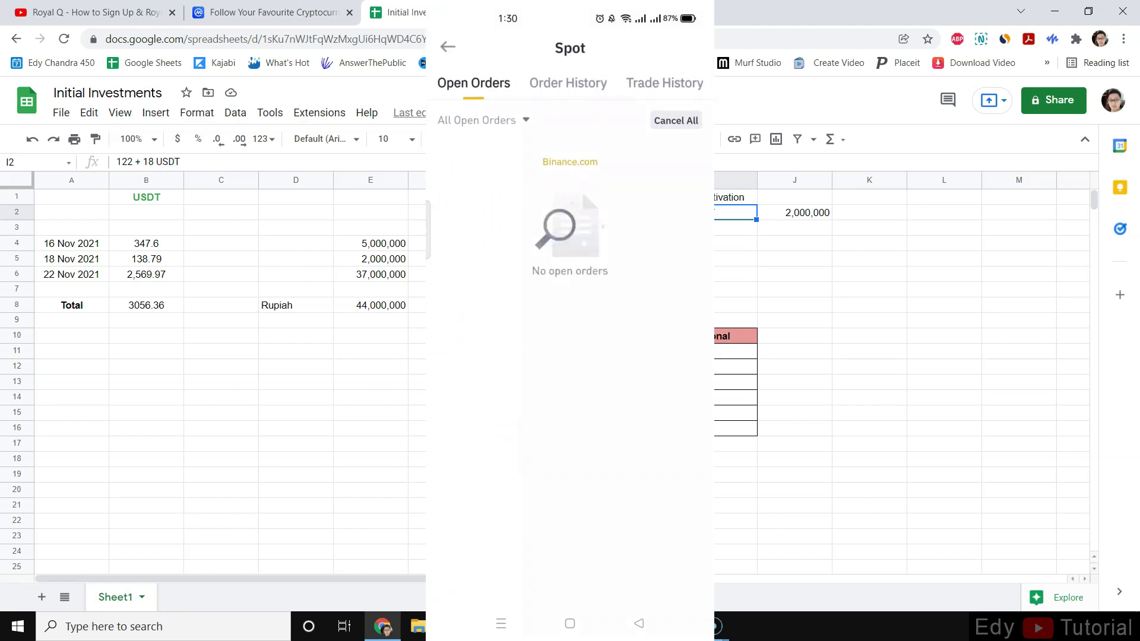
click(665, 83)
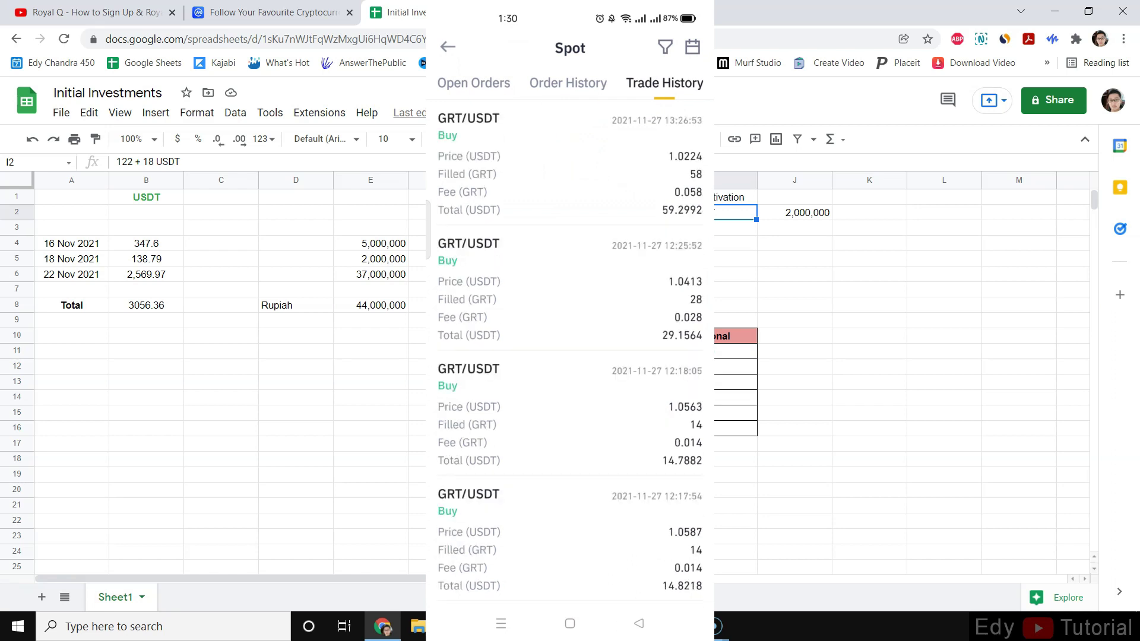
scroll(570, 356, down, 2)
scroll(570, 356, up, 2)
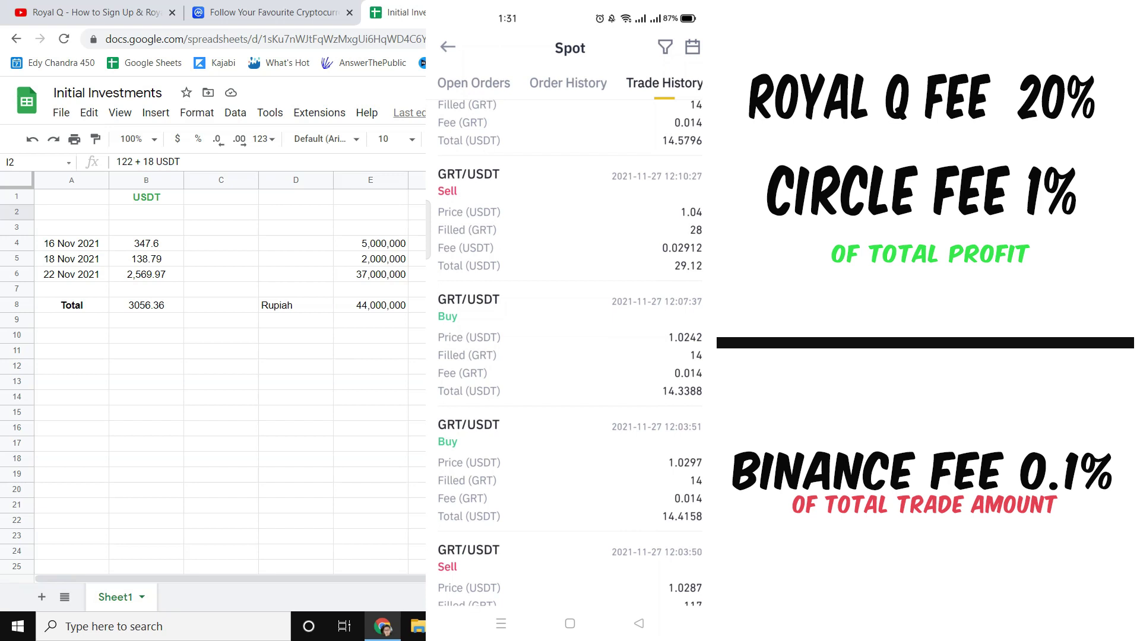
Create a new blank spreadsheet from the Initial Investments file in Google Sheets
click(61, 113)
mouse_move(232, 140)
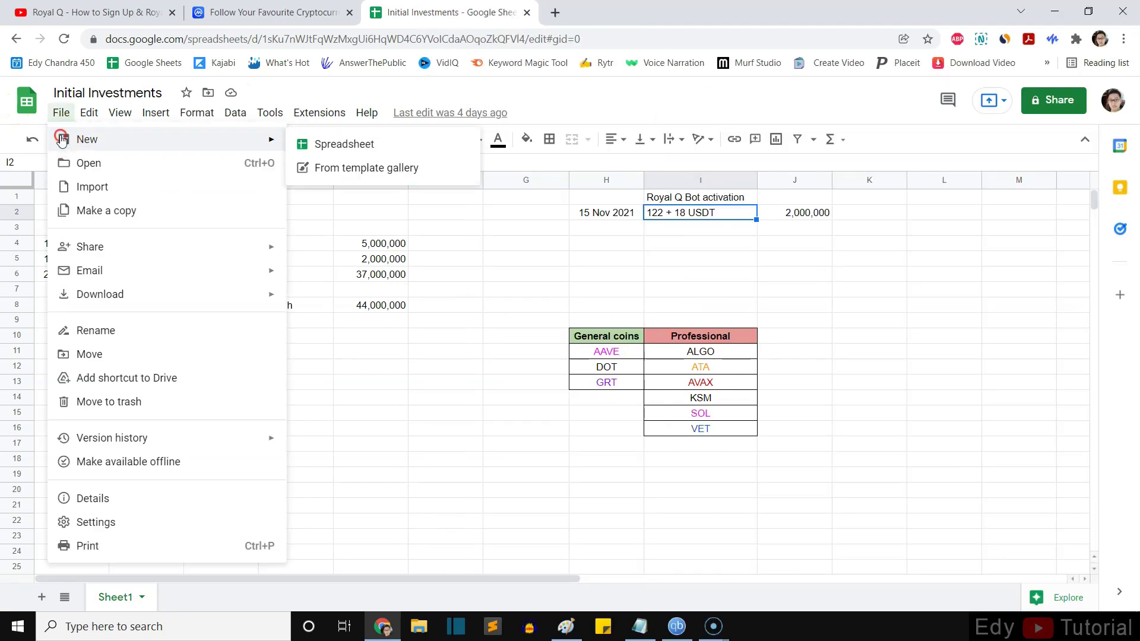
click(323, 143)
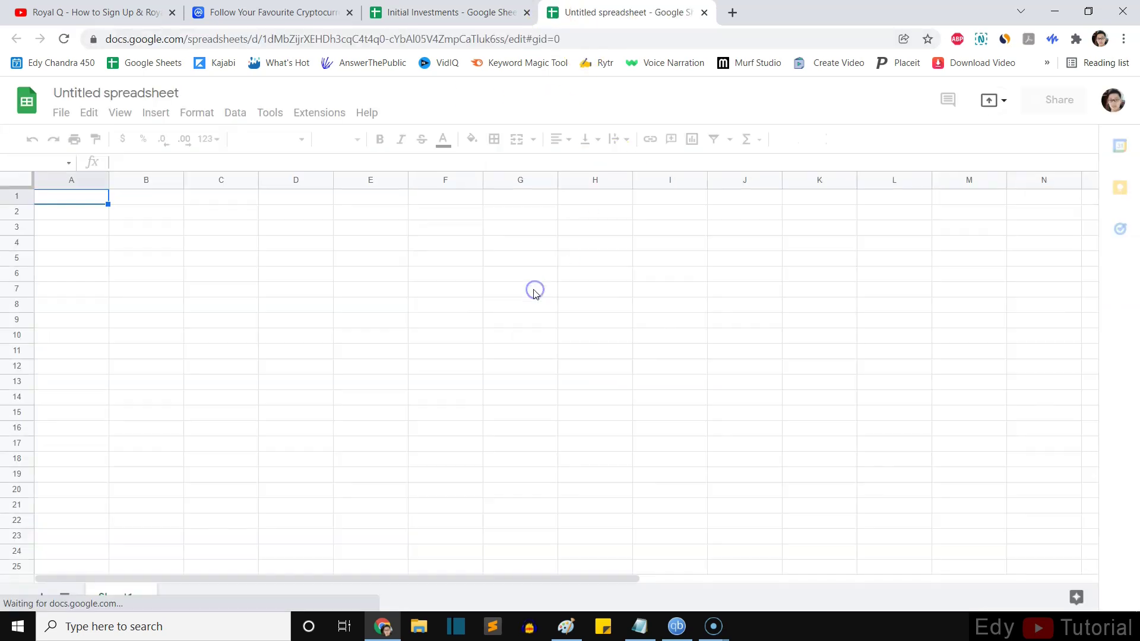
Enter the label "coin X" in G6 and the purchase amounts 10, 20 and 70 in H6 to H8
click(526, 277)
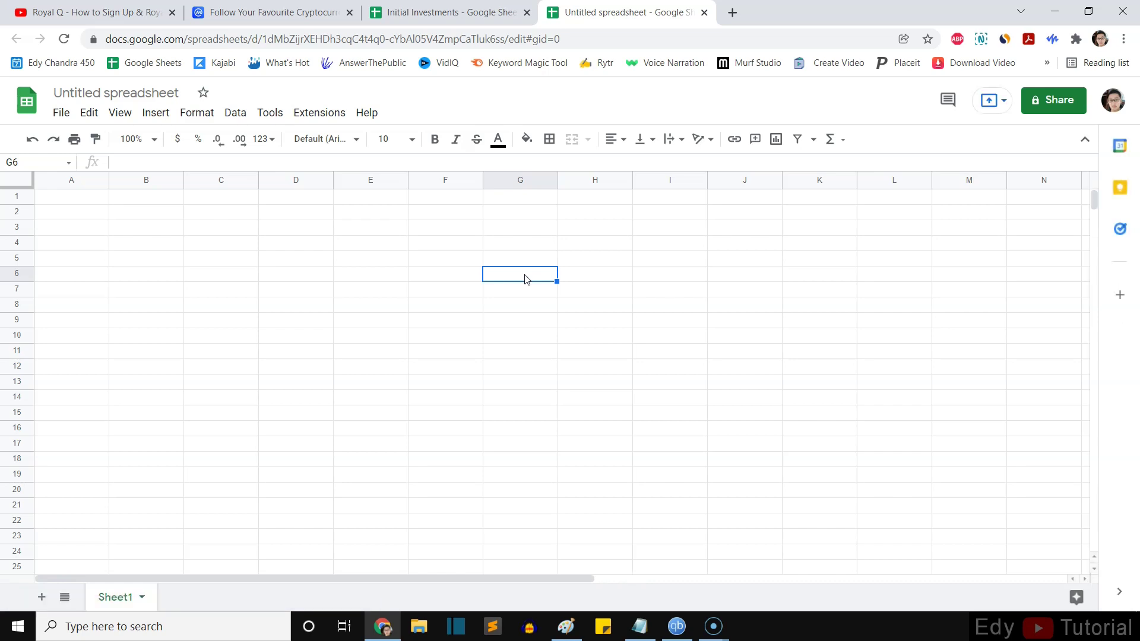
text(coin X)
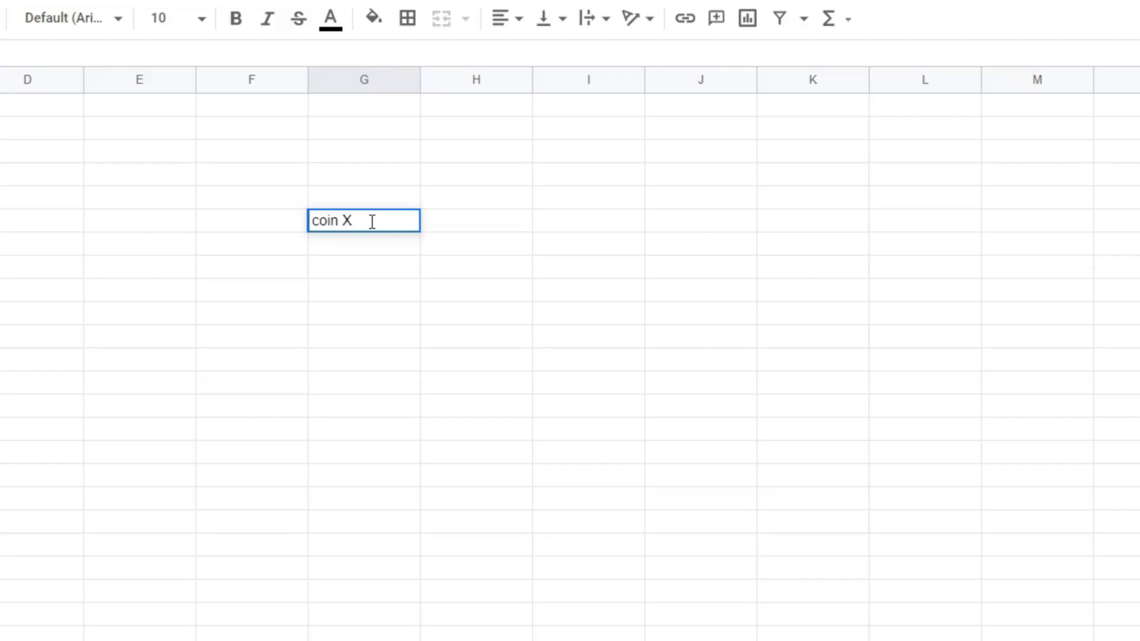
click(454, 233)
text(10)
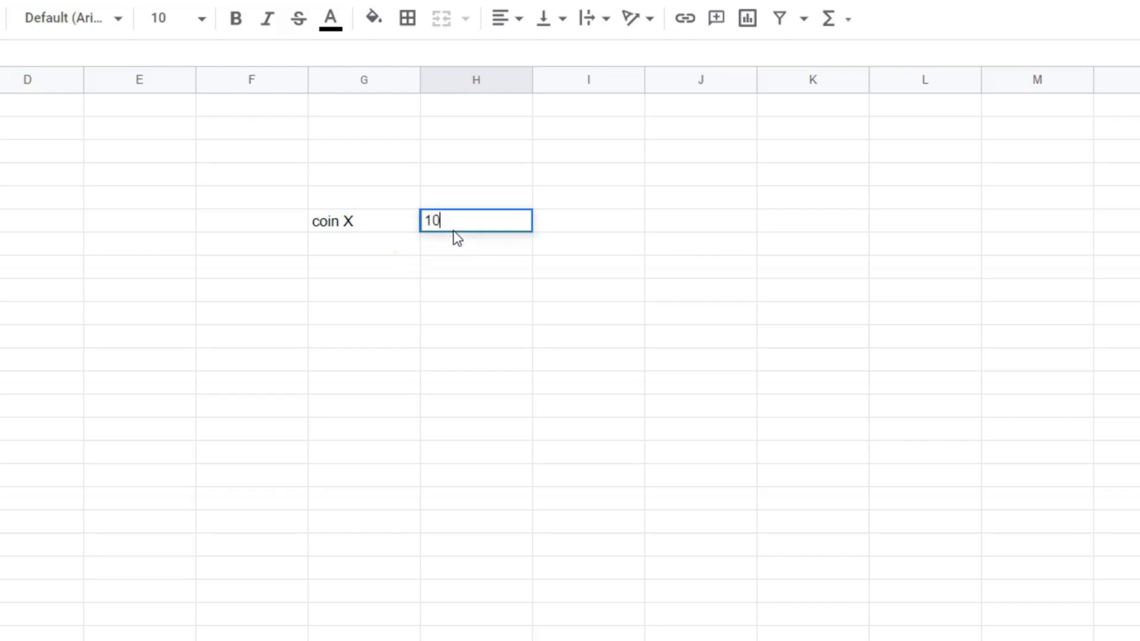
click(477, 246)
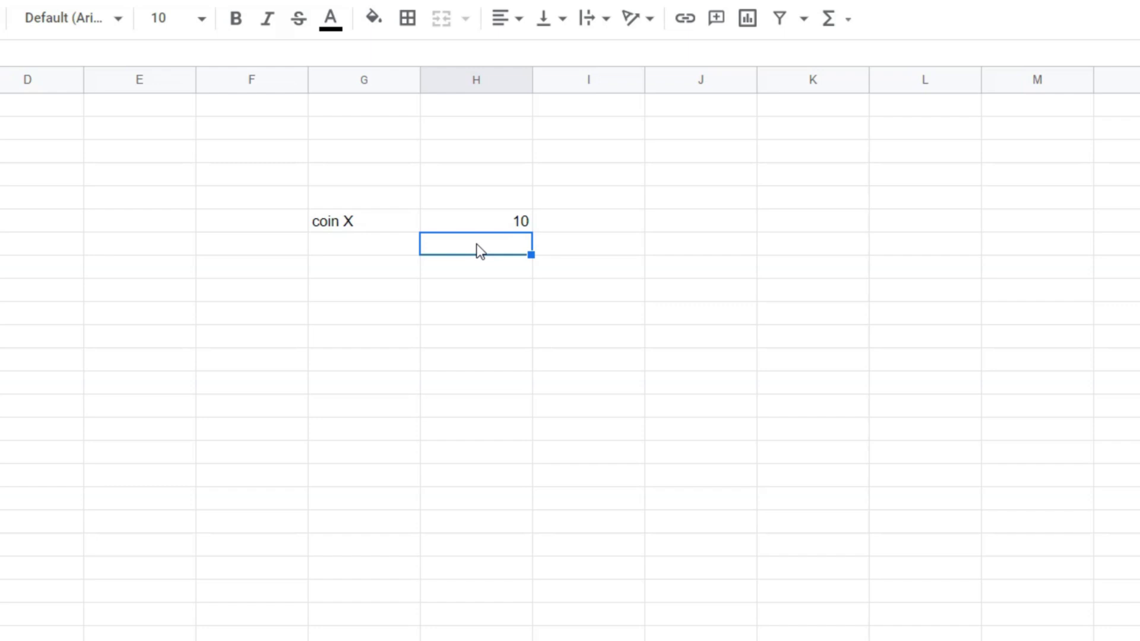
text(20)
click(499, 273)
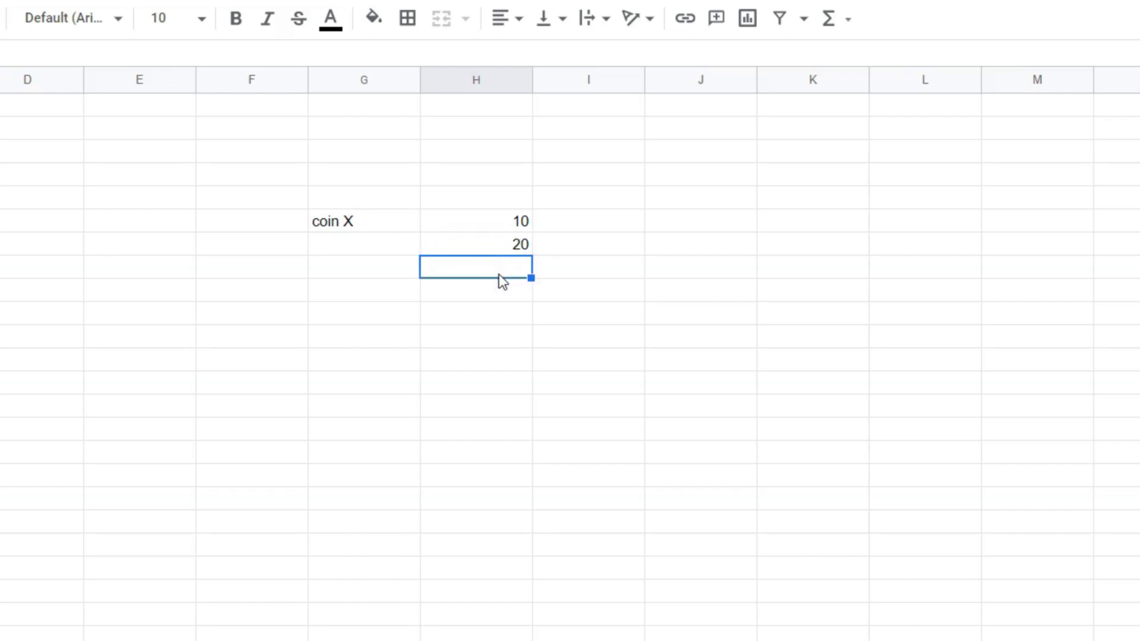
text(70)
click(622, 279)
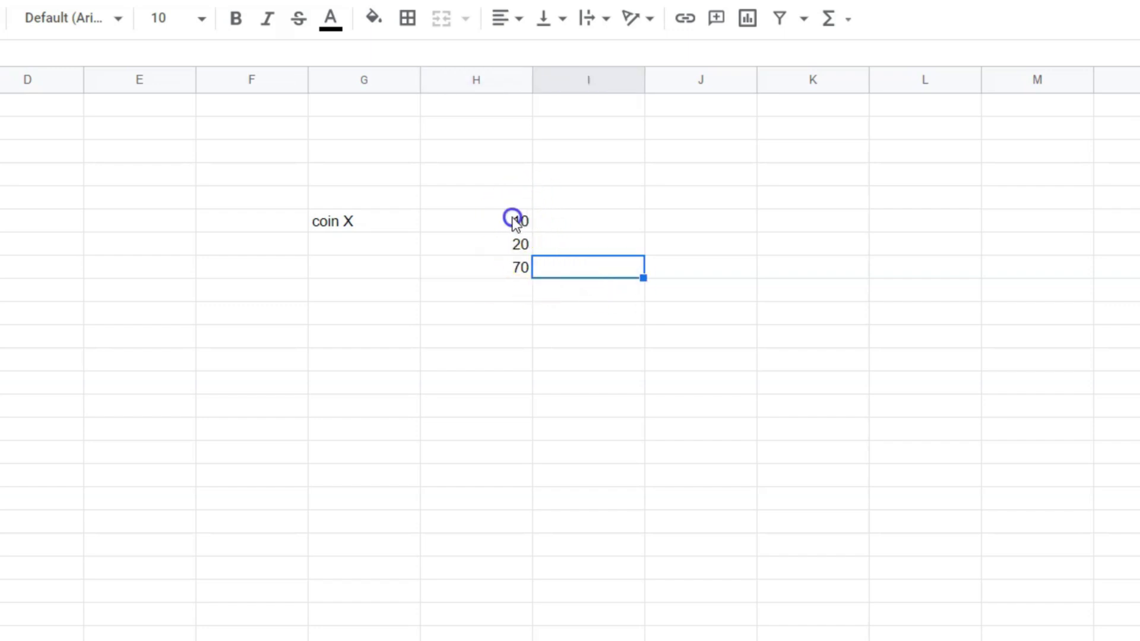
Enter 100 in H10 as the total of the three coin X purchases
drag(516, 221, 525, 265)
click(517, 311)
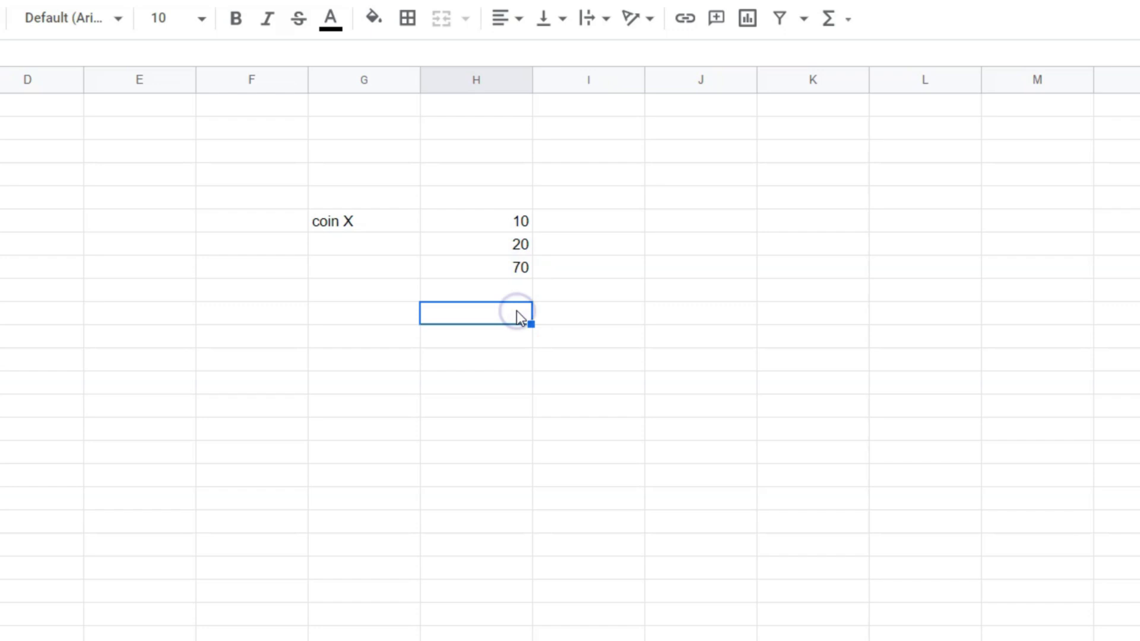
text(100)
click(576, 295)
click(582, 224)
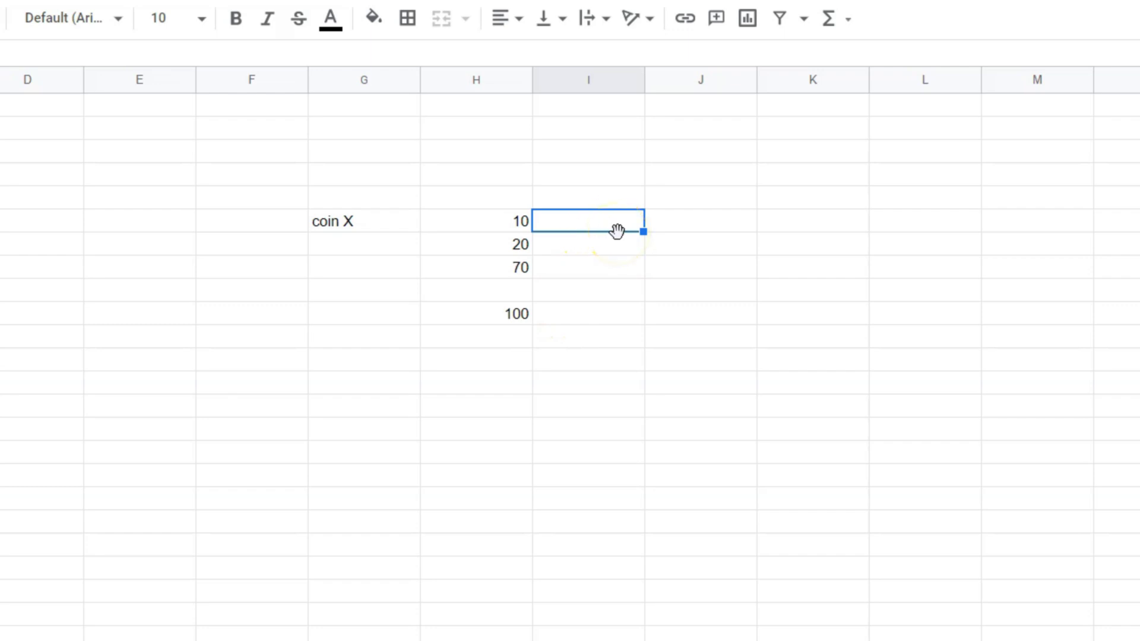
click(616, 248)
click(612, 270)
click(618, 219)
click(615, 248)
click(609, 270)
click(603, 218)
click(596, 244)
click(596, 265)
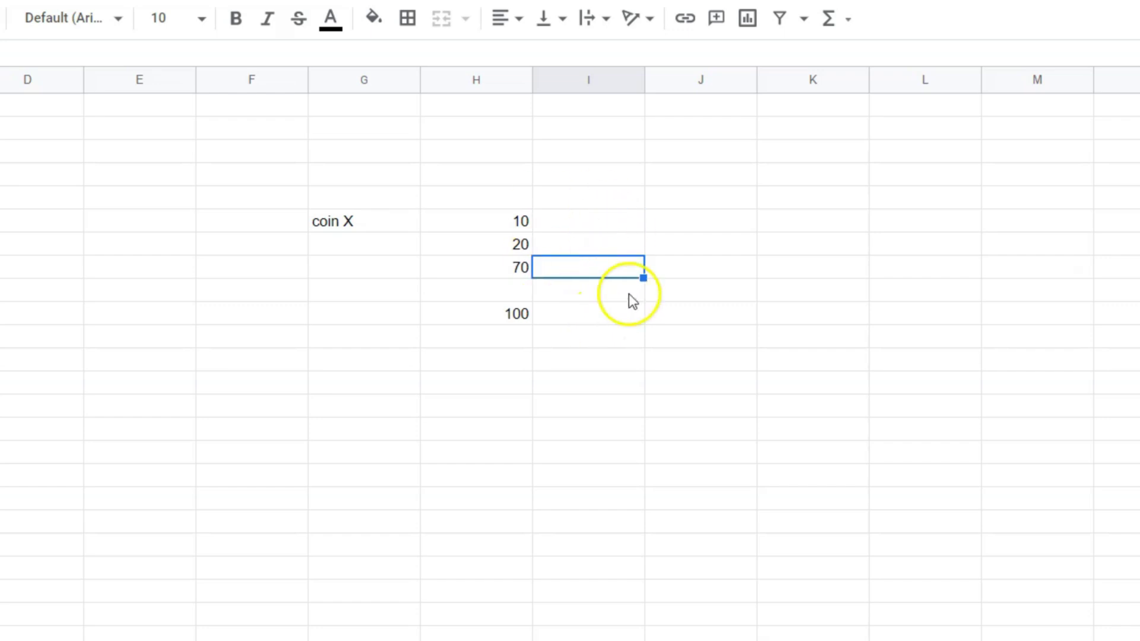
drag(583, 225, 586, 267)
drag(516, 217, 531, 269)
Switch to Calculator and multiply the 100 purchase total by 0.001 to work out the trading fee
click(567, 321)
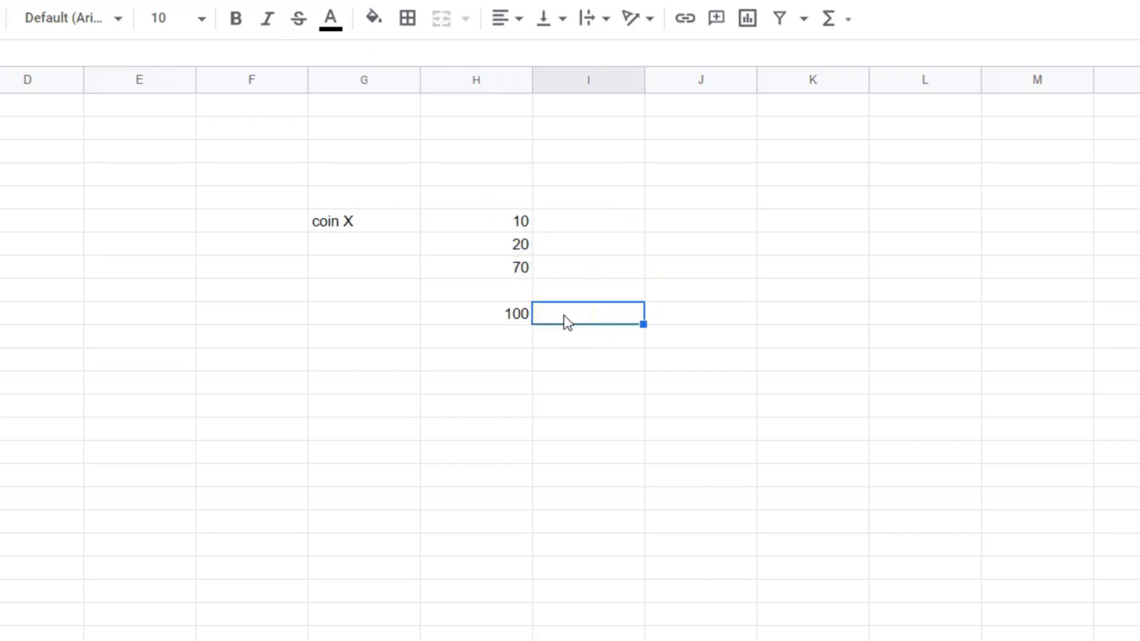
key(alt+Tab)
click(783, 489)
click(857, 541)
click(856, 541)
click(1013, 379)
click(873, 555)
click(935, 551)
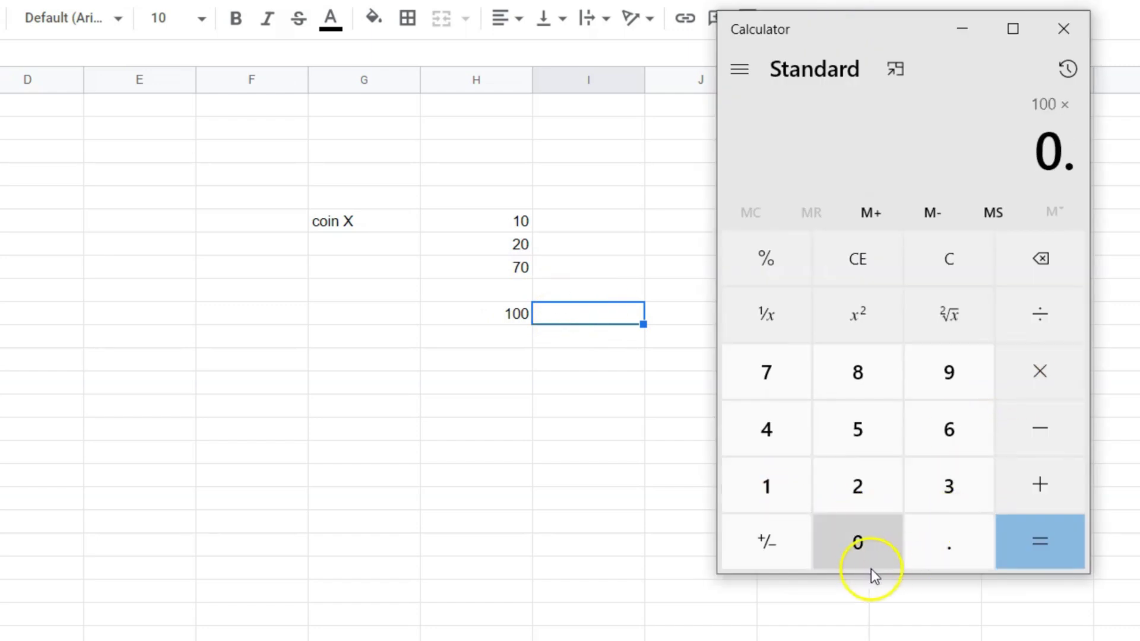
click(864, 562)
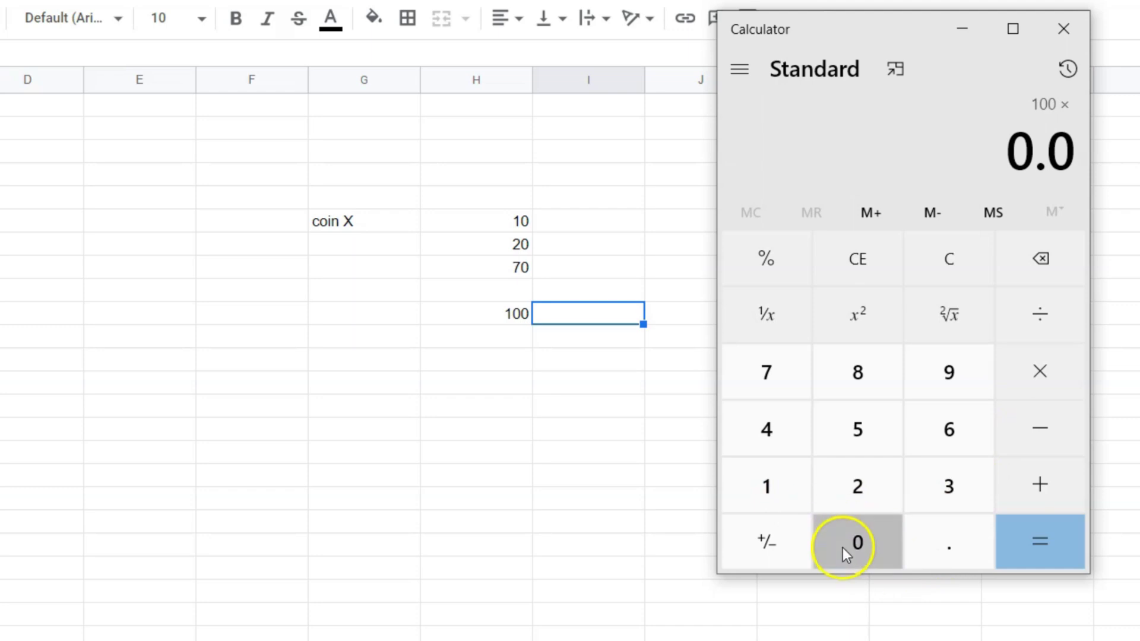
click(847, 545)
click(762, 497)
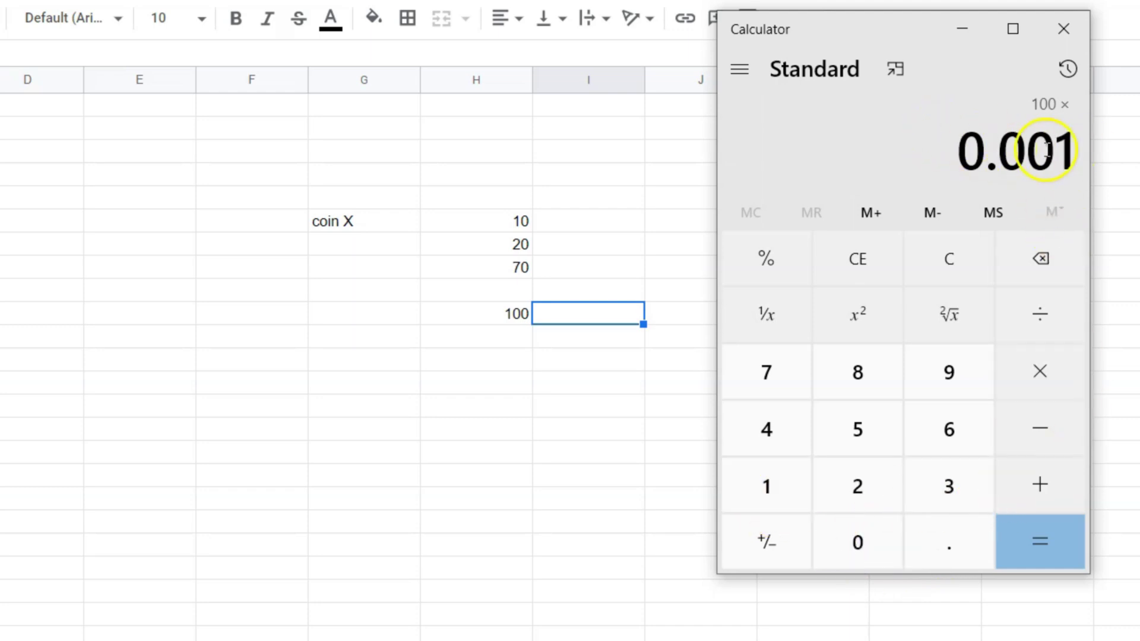
click(1049, 543)
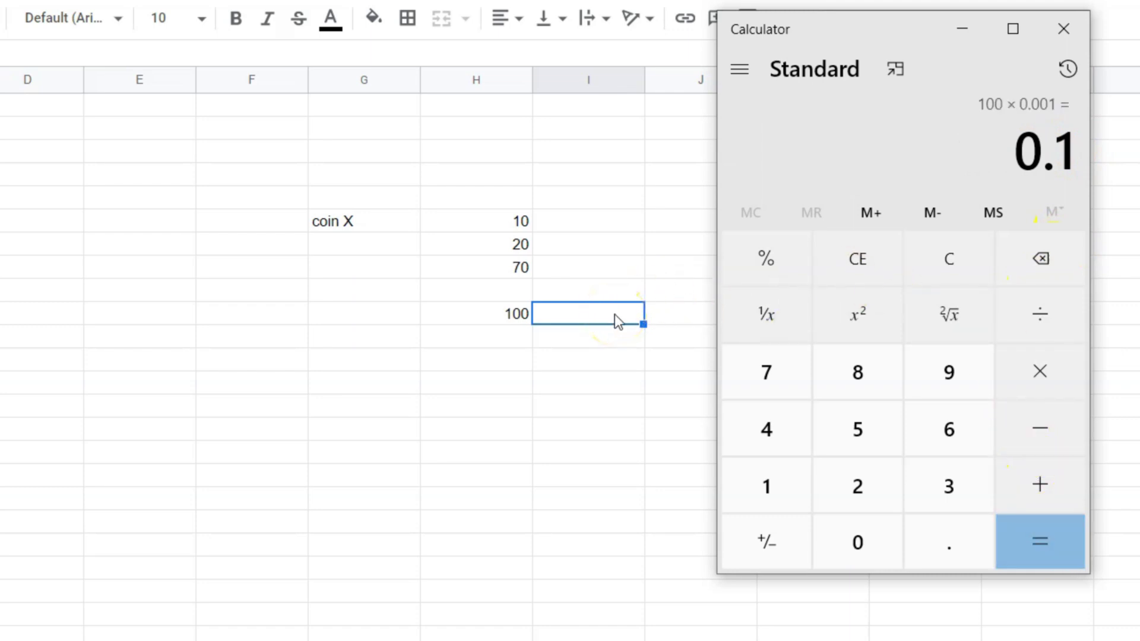
Minimize the calculator and enter the fee 0.1 in I10 beside the purchase total
click(960, 28)
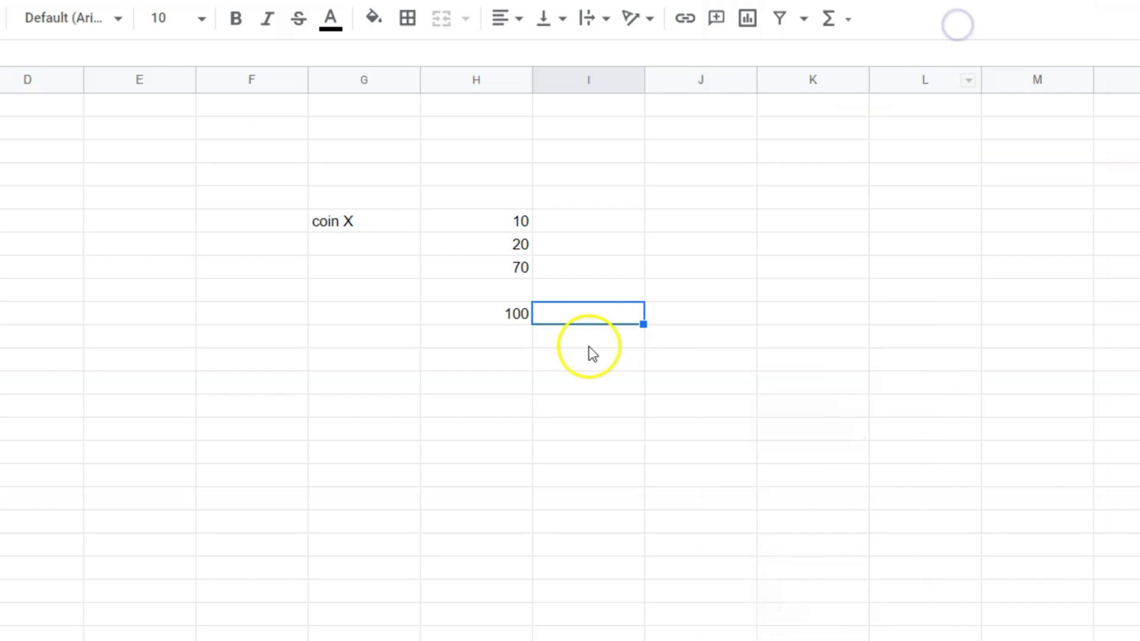
text(0.1)
click(730, 267)
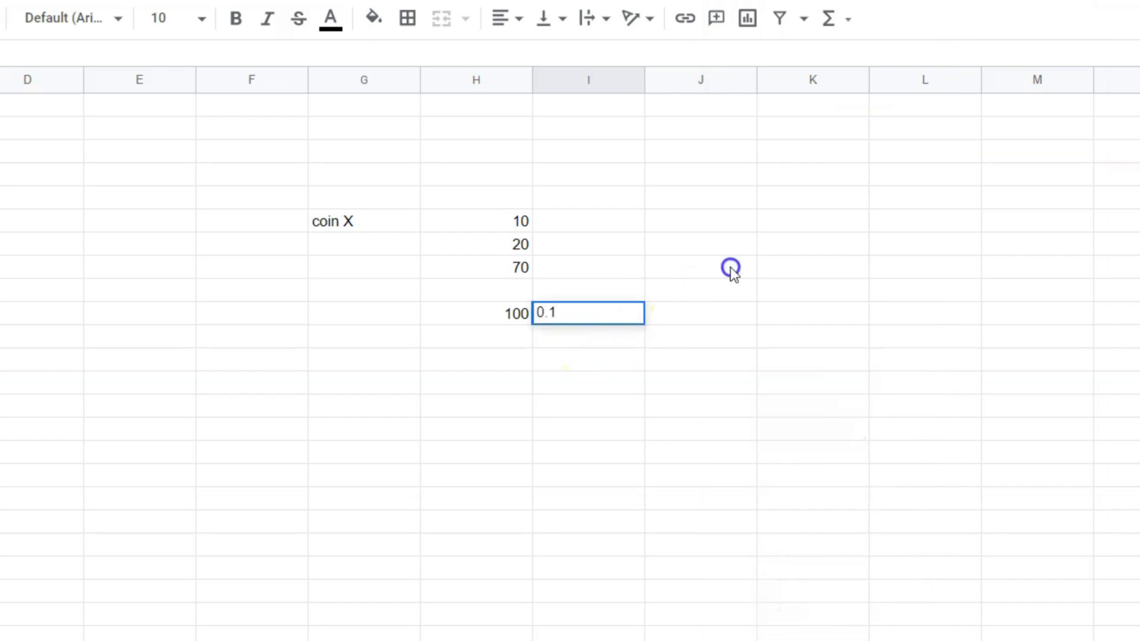
Enter 101 in H12 as the selling amount, two rows below the purchase total
click(584, 196)
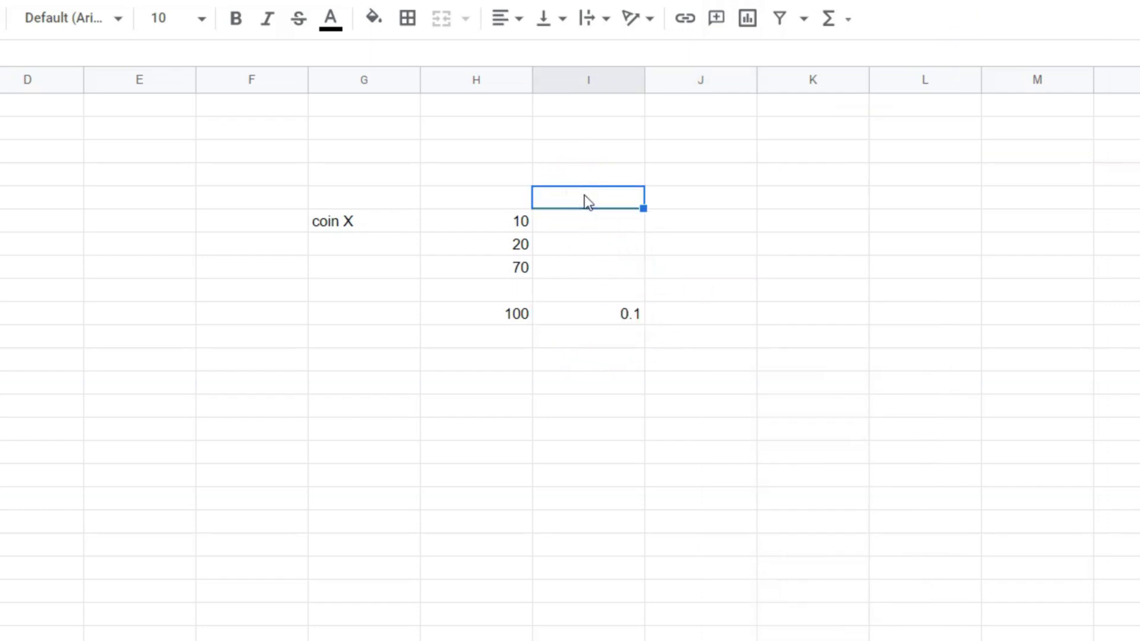
click(521, 310)
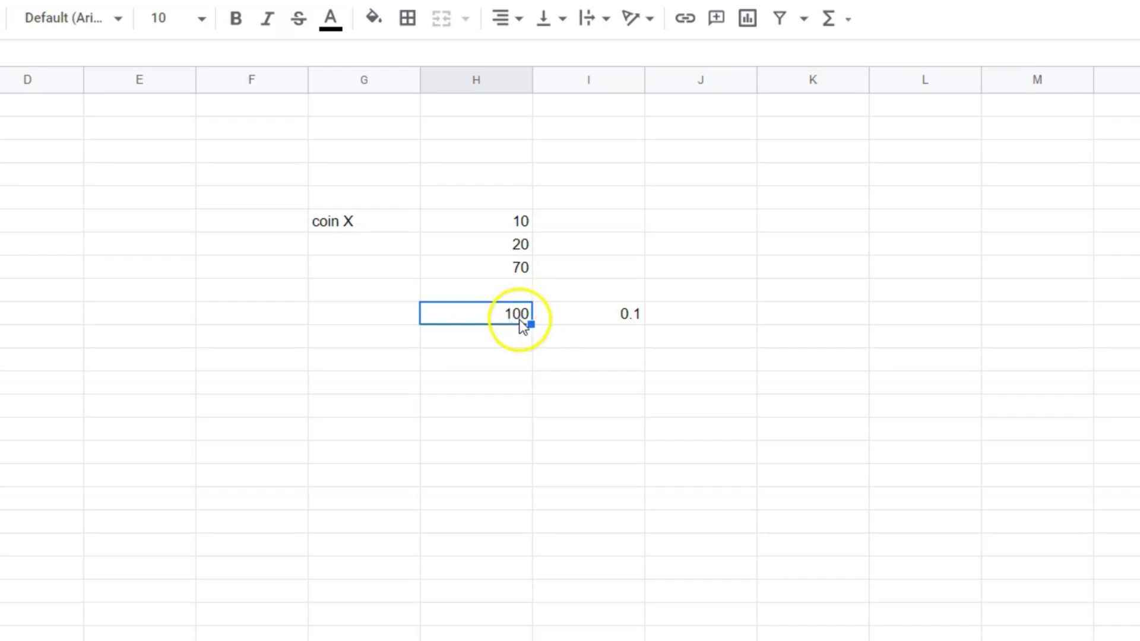
click(509, 360)
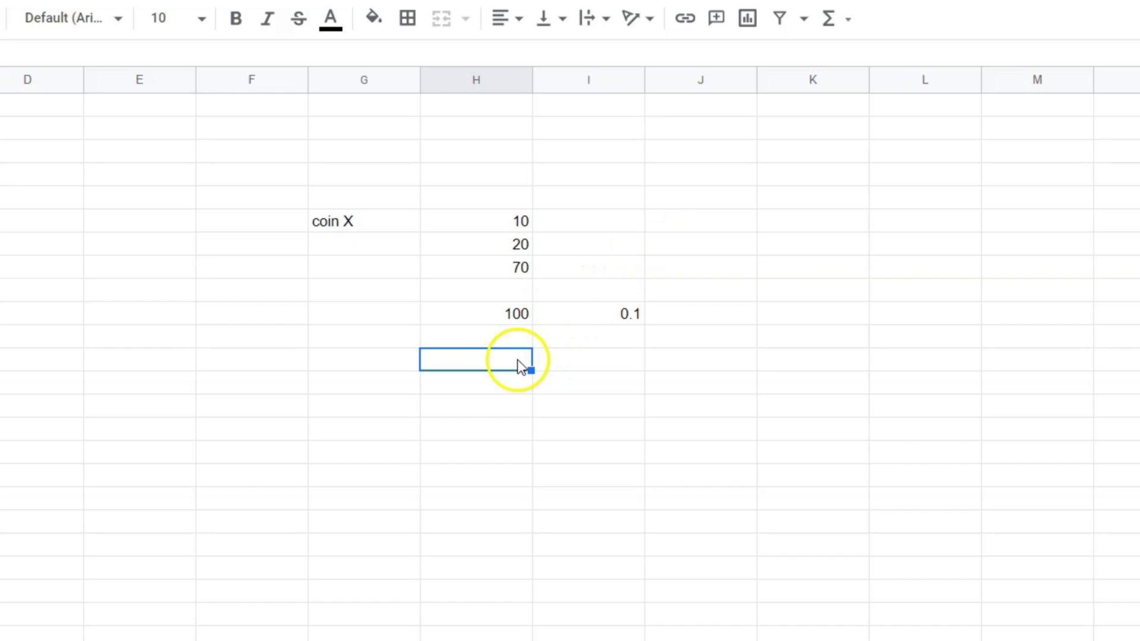
text(101)
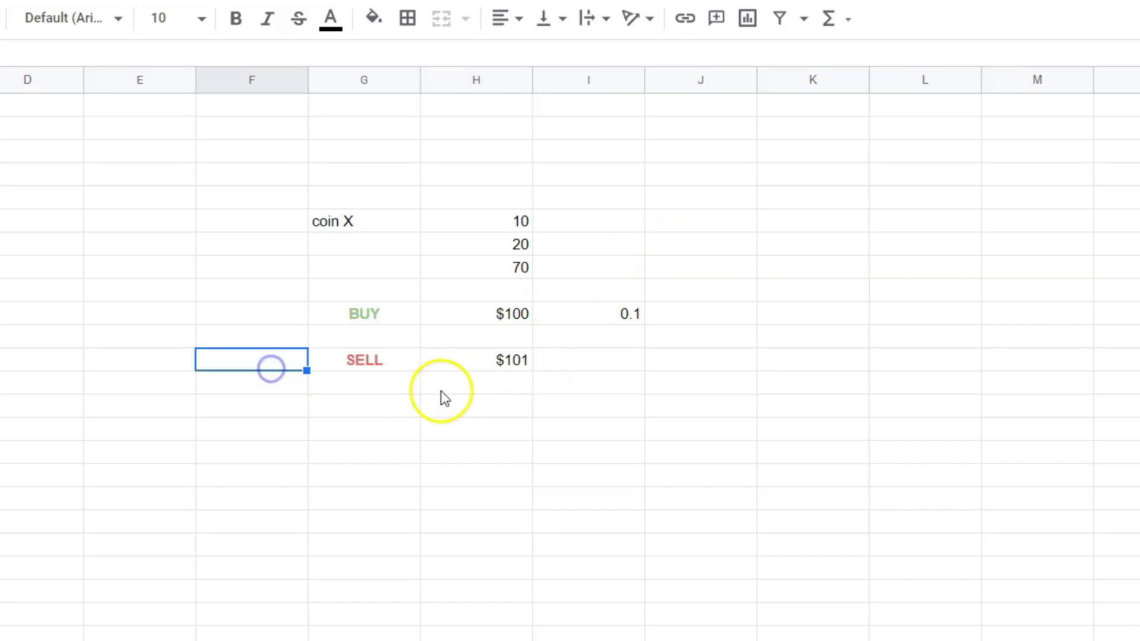
click(449, 320)
click(611, 364)
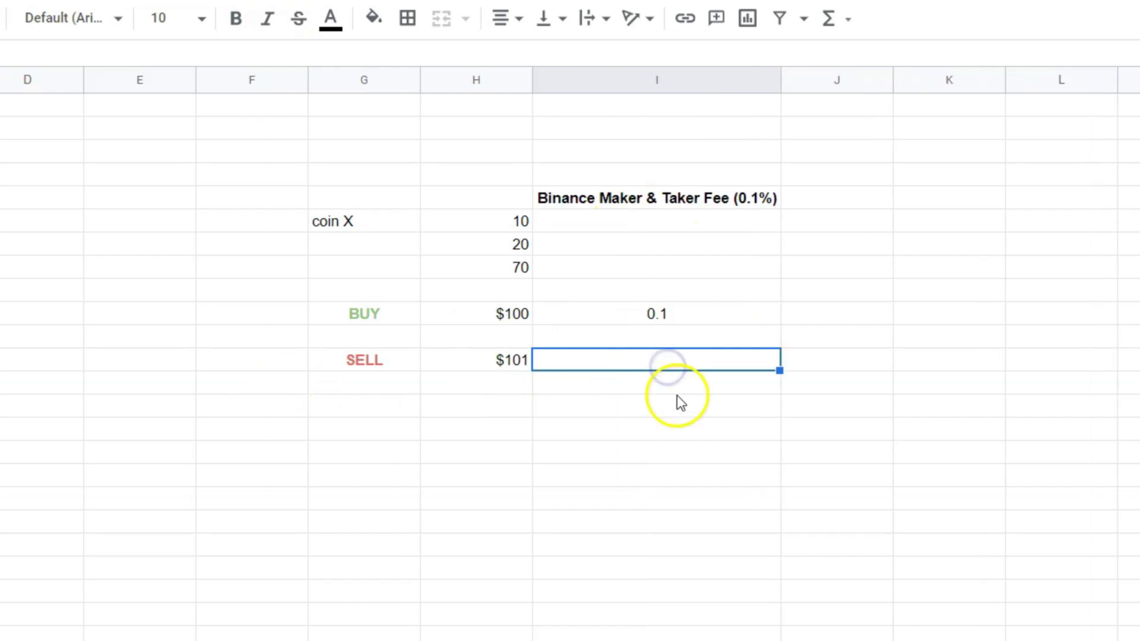
click(512, 365)
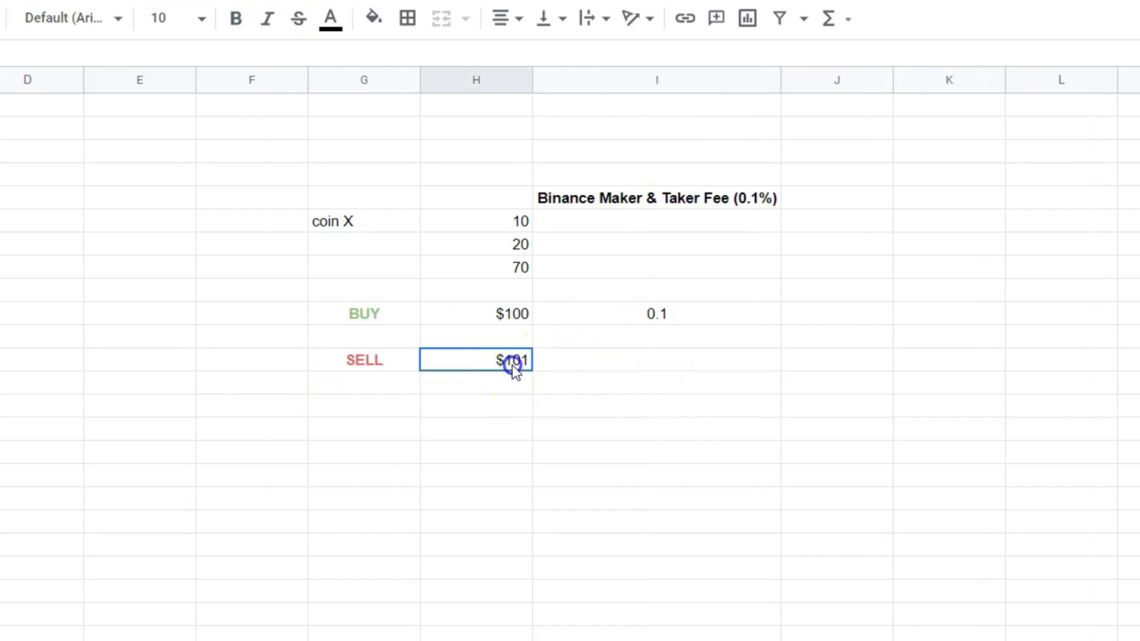
Switch to Calculator and multiply the 101 selling amount by 0.001 to work out the selling fee
click(725, 628)
click(799, 493)
click(832, 531)
click(767, 485)
click(1033, 388)
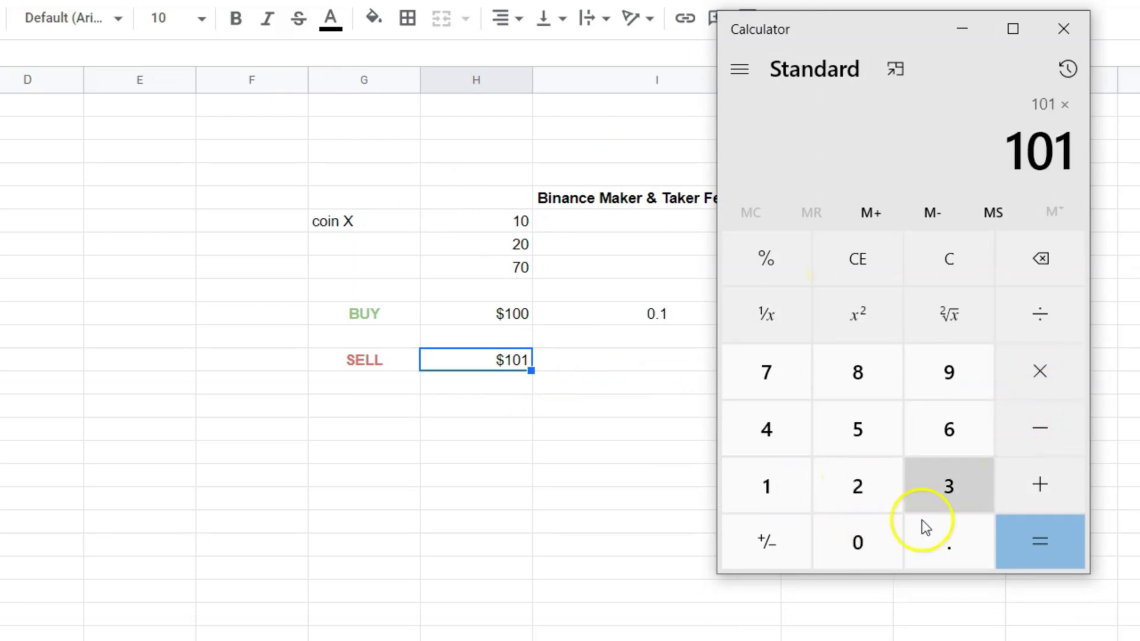
click(882, 534)
click(948, 541)
click(859, 547)
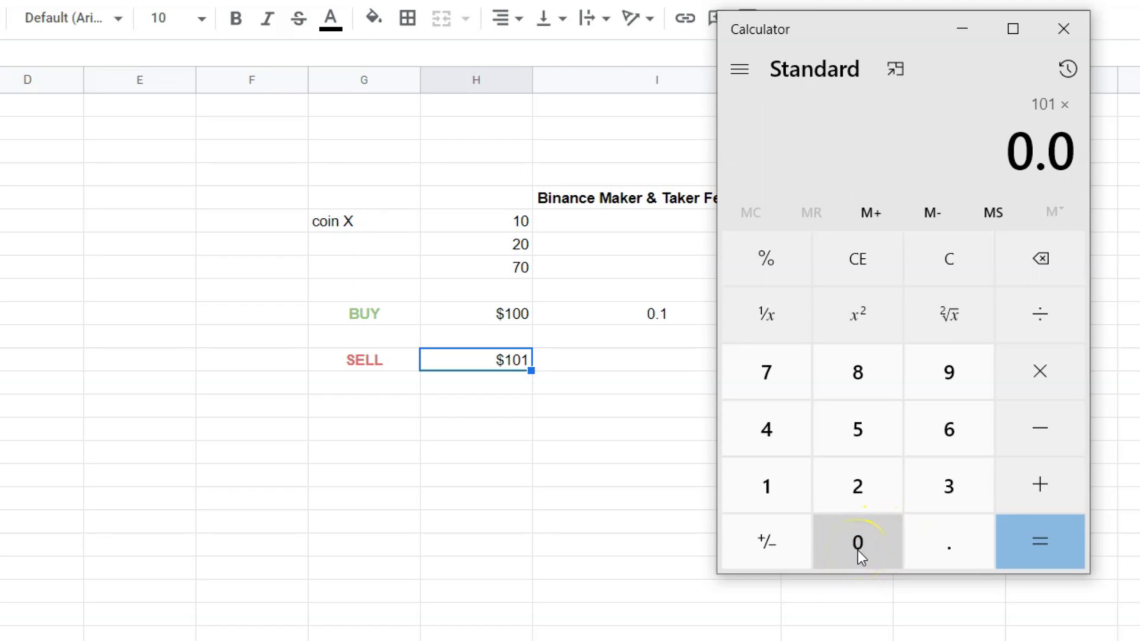
click(859, 546)
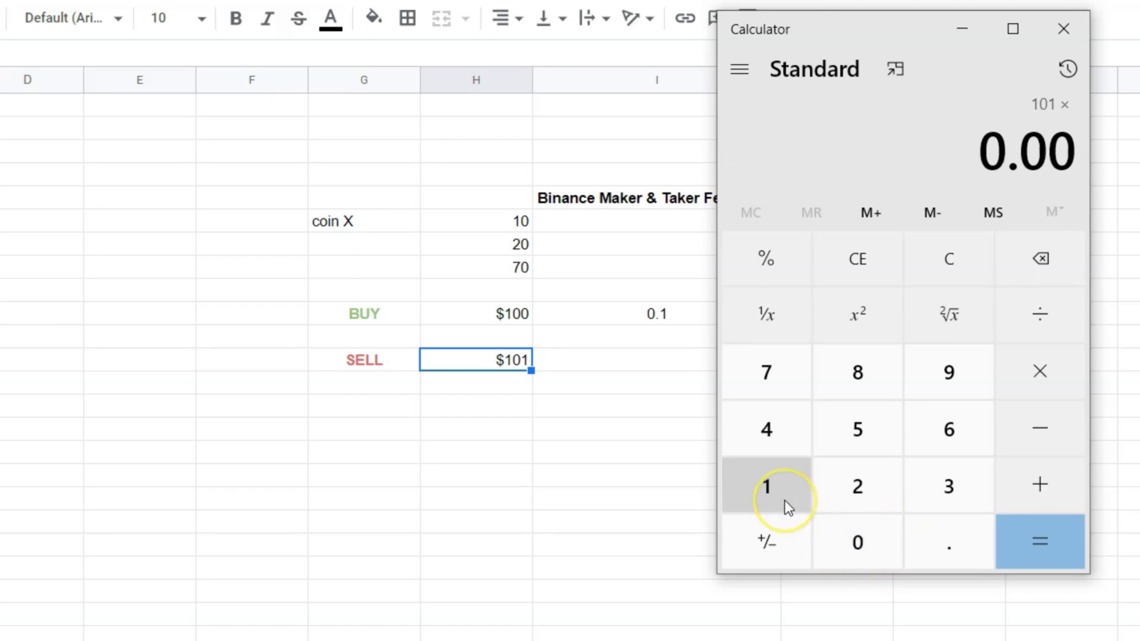
click(785, 500)
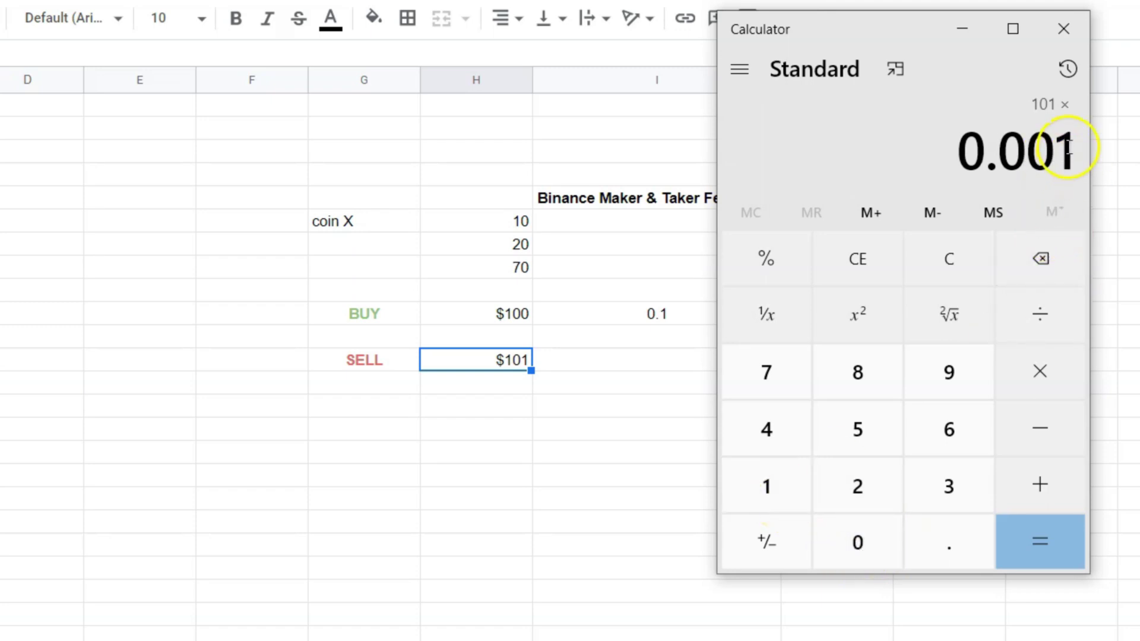
click(1056, 555)
Move the calculator aside and enter the selling fee 0.101 in I12 beside the selling amount
drag(896, 34, 934, 52)
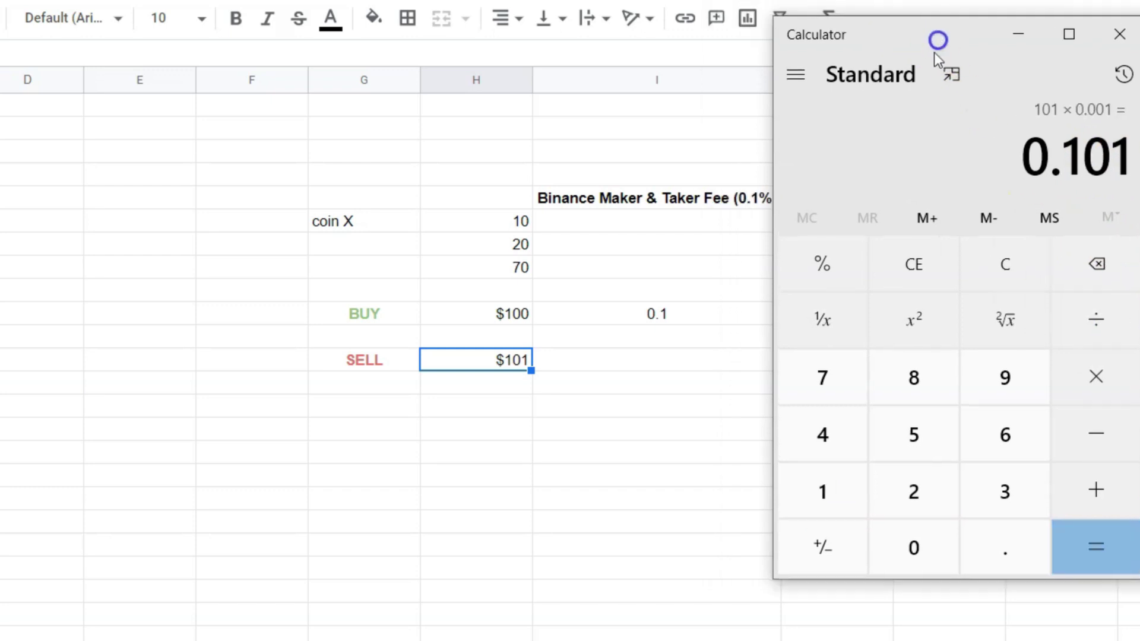
click(646, 363)
text(0.101)
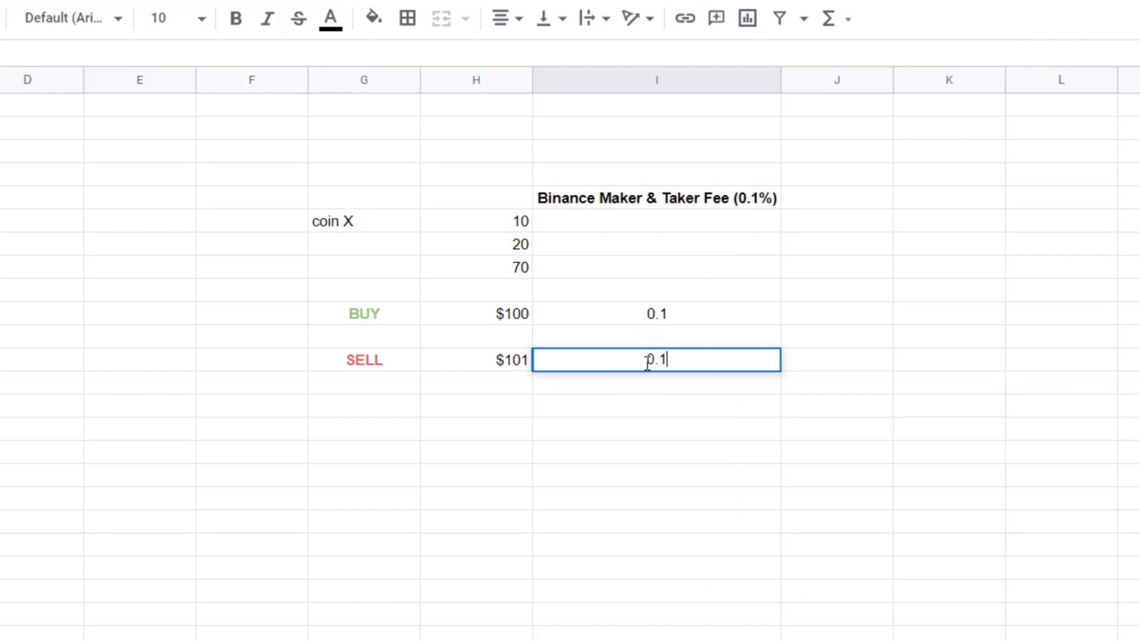
click(666, 406)
Enter 0.201 in I13 as the total of the buying and selling fees and make it bold
click(657, 385)
text(0.)
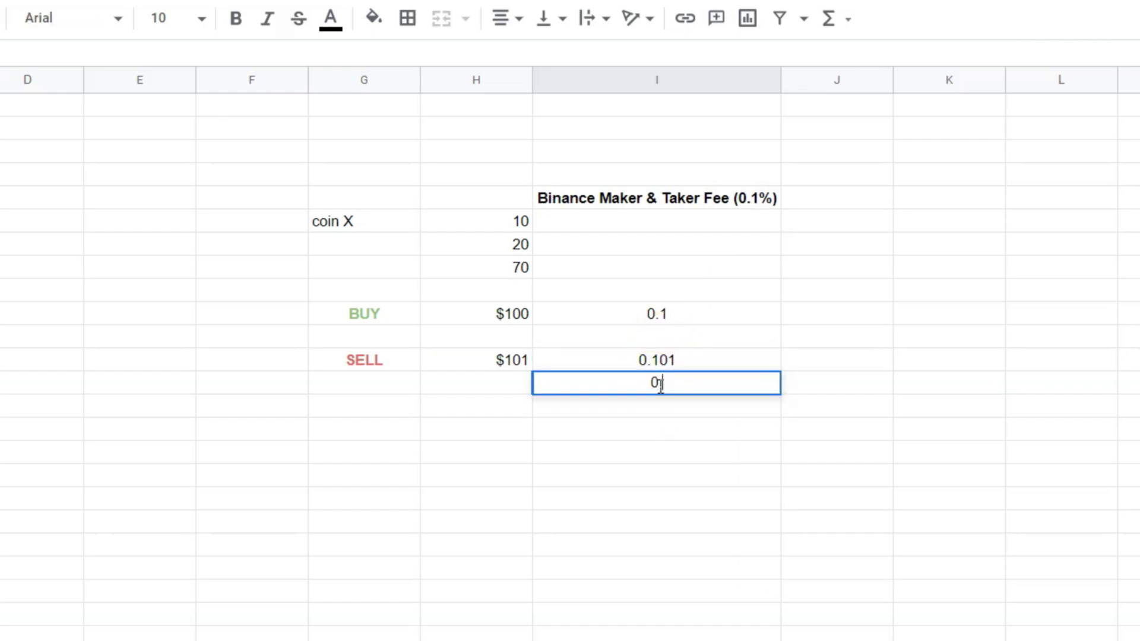
text(201)
click(672, 389)
click(657, 410)
click(661, 382)
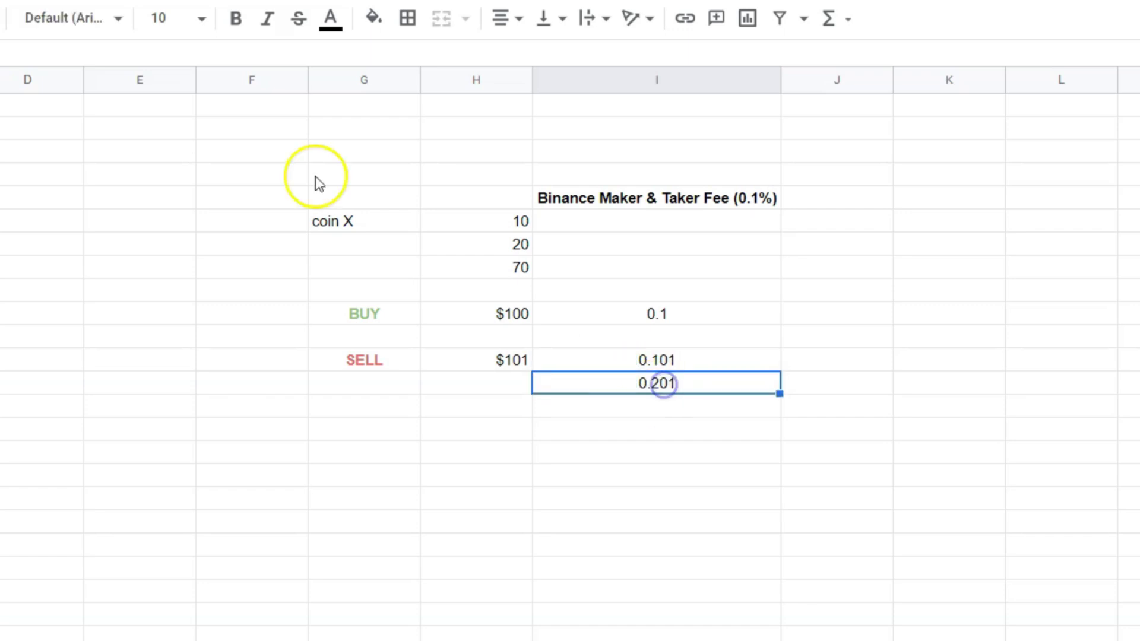
click(235, 18)
click(686, 498)
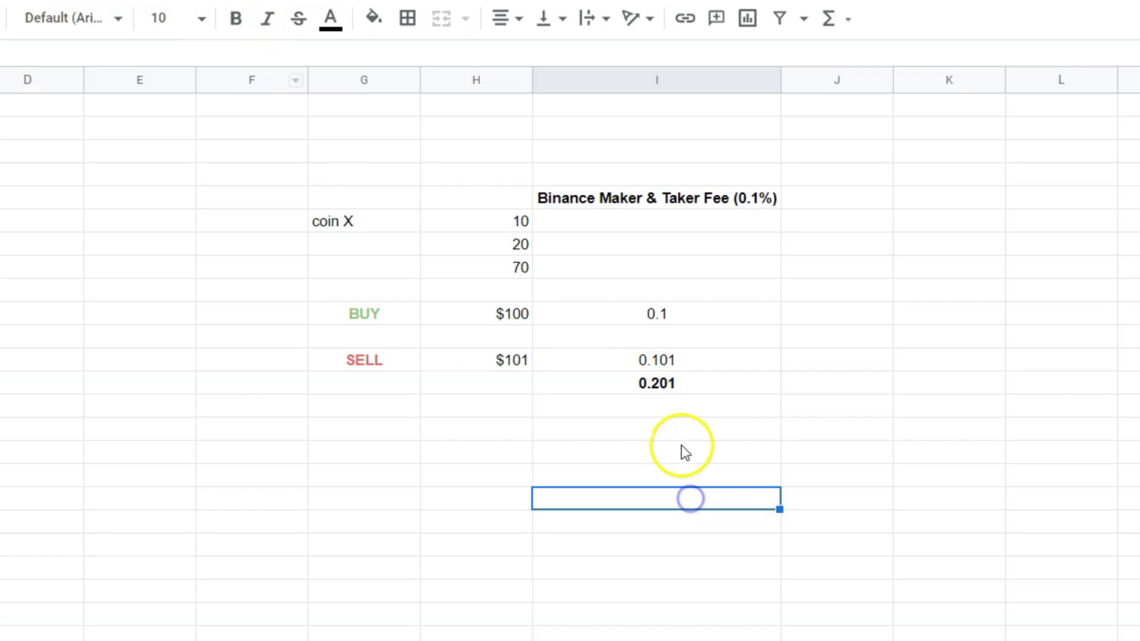
Enter "Profit = 1" in G15 below the SELL row and make it bold
click(502, 357)
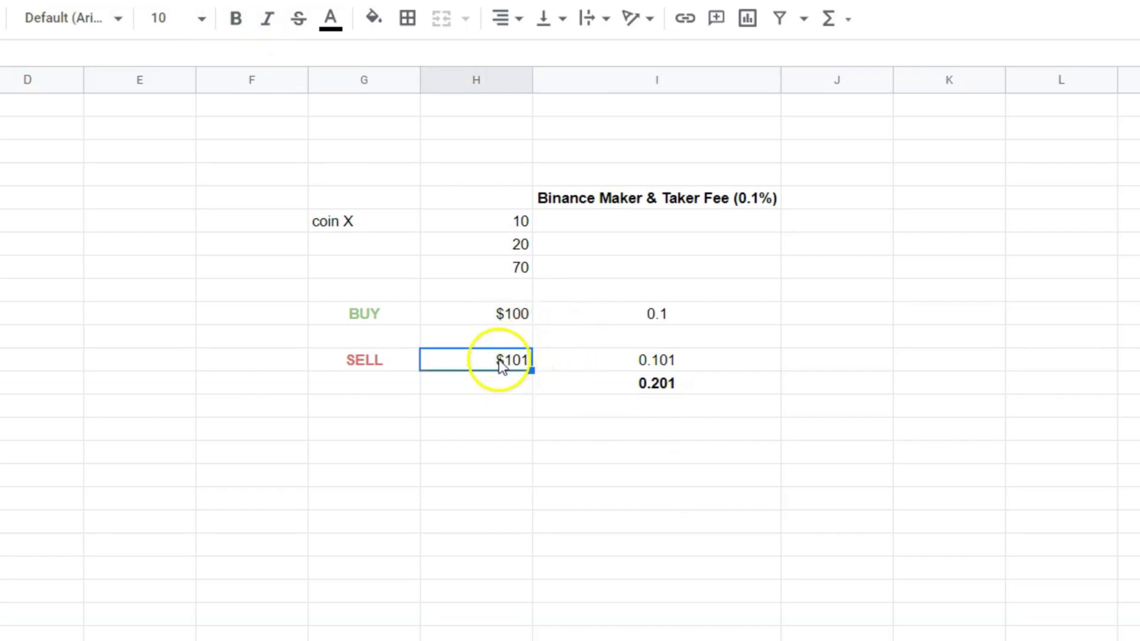
click(498, 434)
click(348, 429)
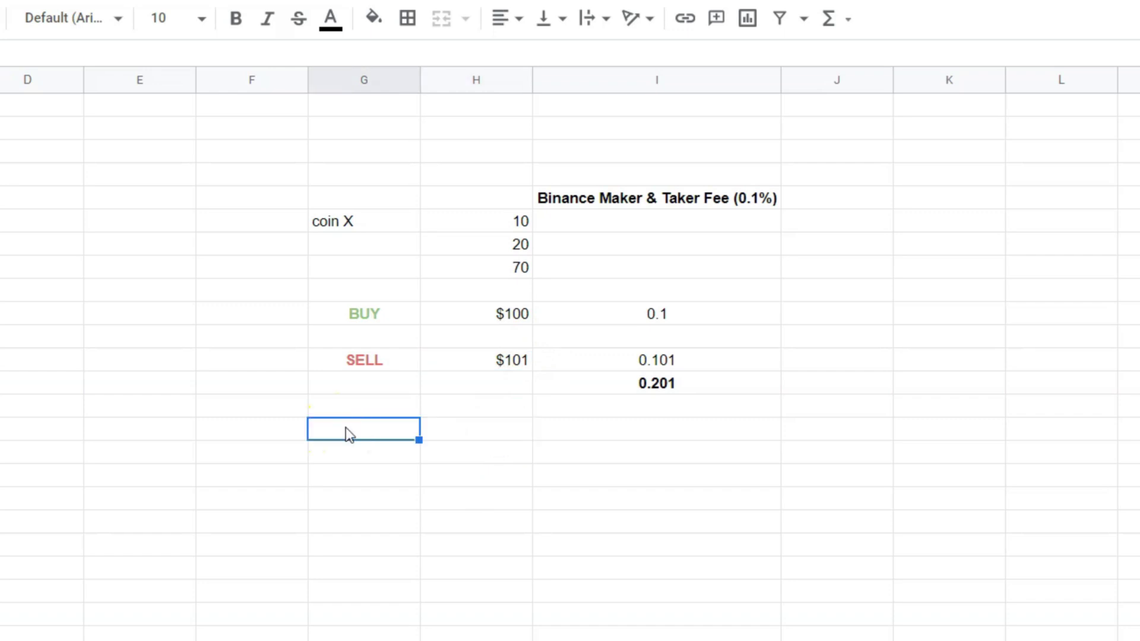
text(Profit 1)
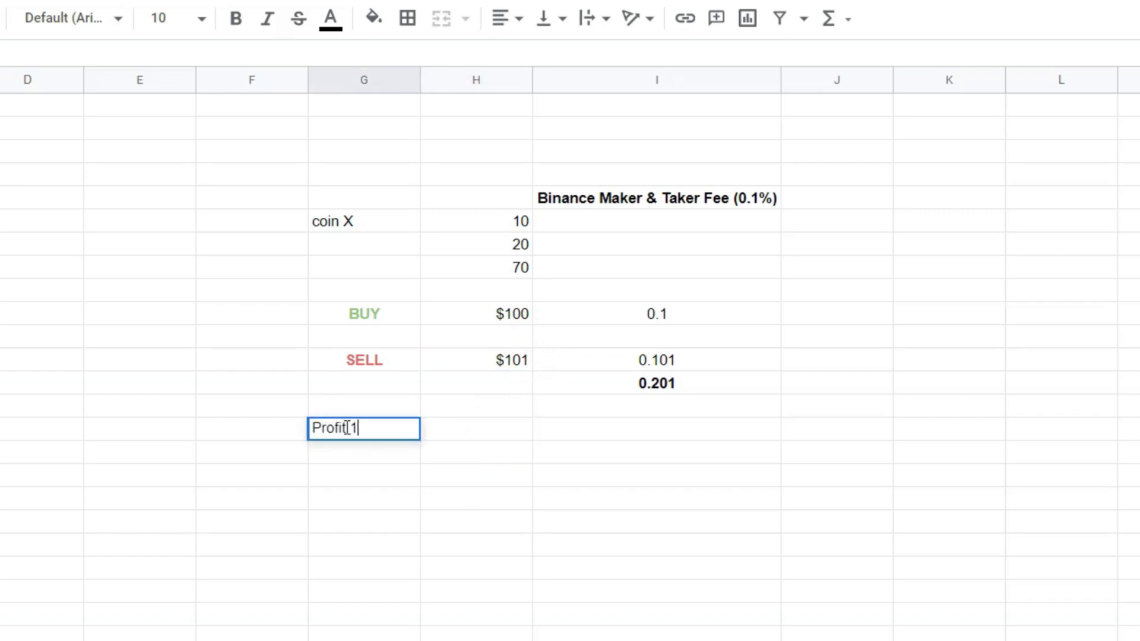
text(=)
key(ctrl+b)
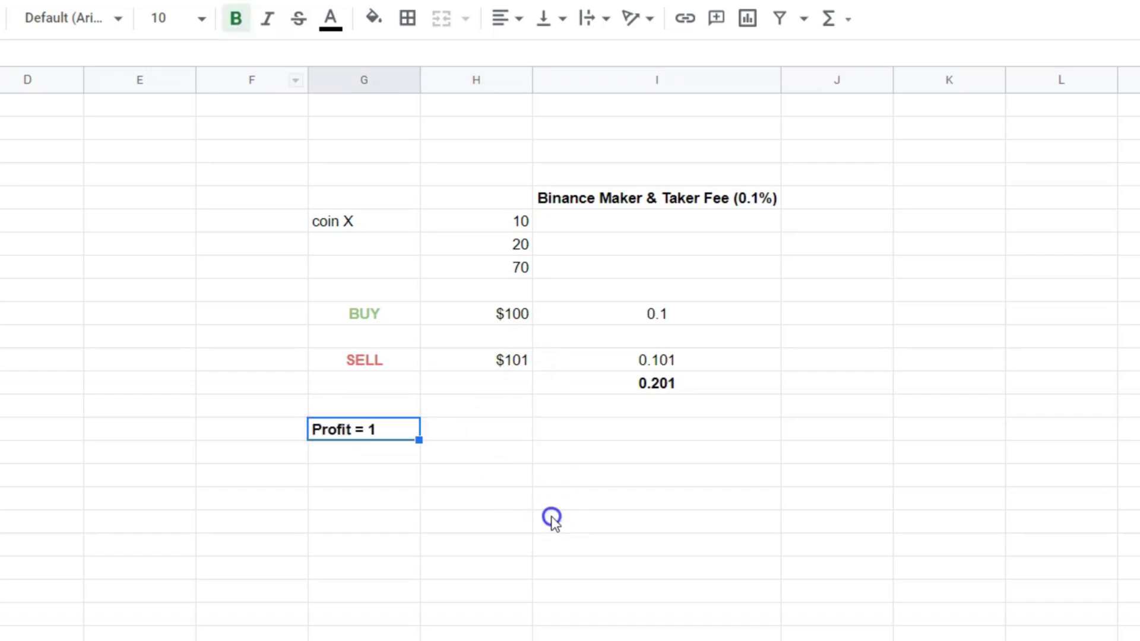
Switch to Calculator, clear it and multiply the profit of 1 by 0.2 to work out the 20% fee
click(490, 433)
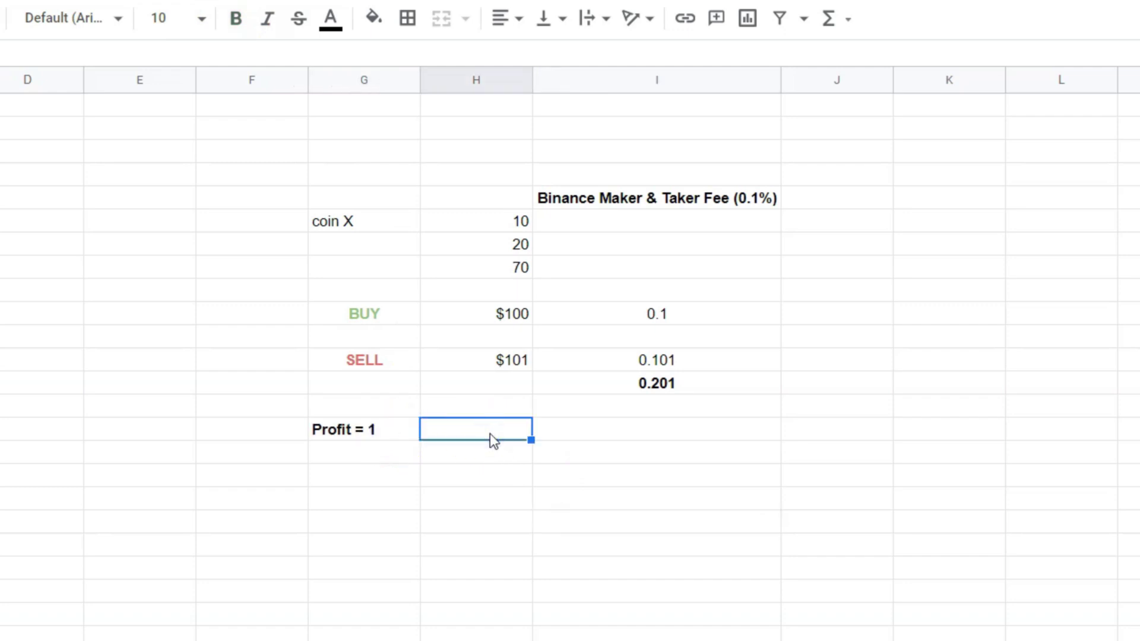
key(alt+Tab)
click(914, 264)
click(828, 265)
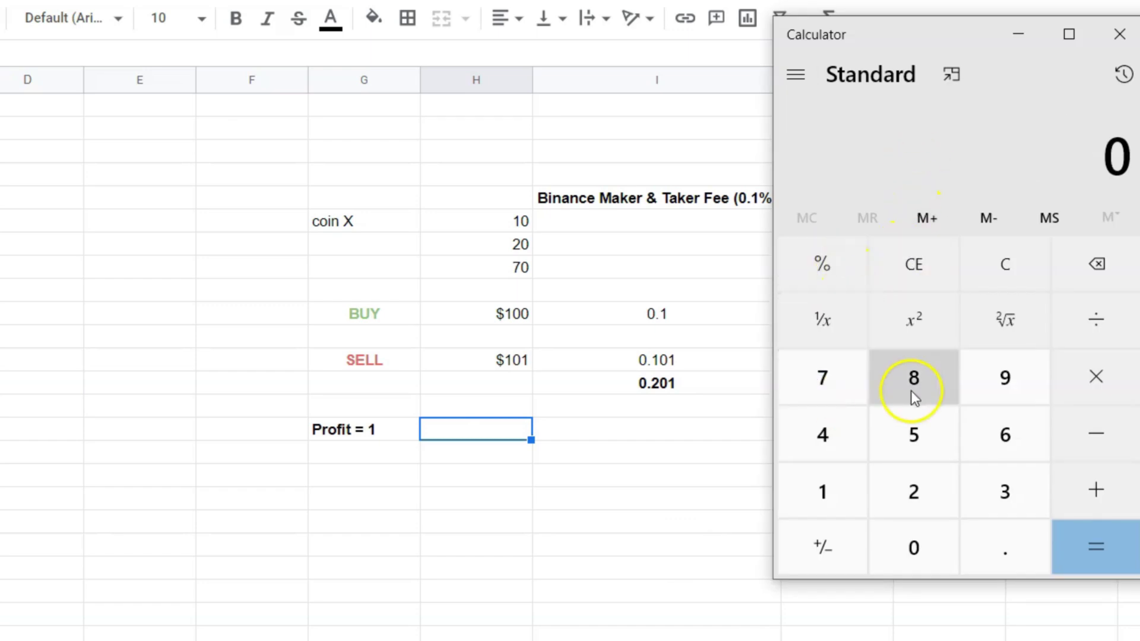
key(1)
key(asterisk)
click(928, 537)
click(1005, 544)
click(950, 512)
click(1067, 539)
Minimize the calculator, enter 0.2 in I15 in the profit row and make it bold
click(1018, 34)
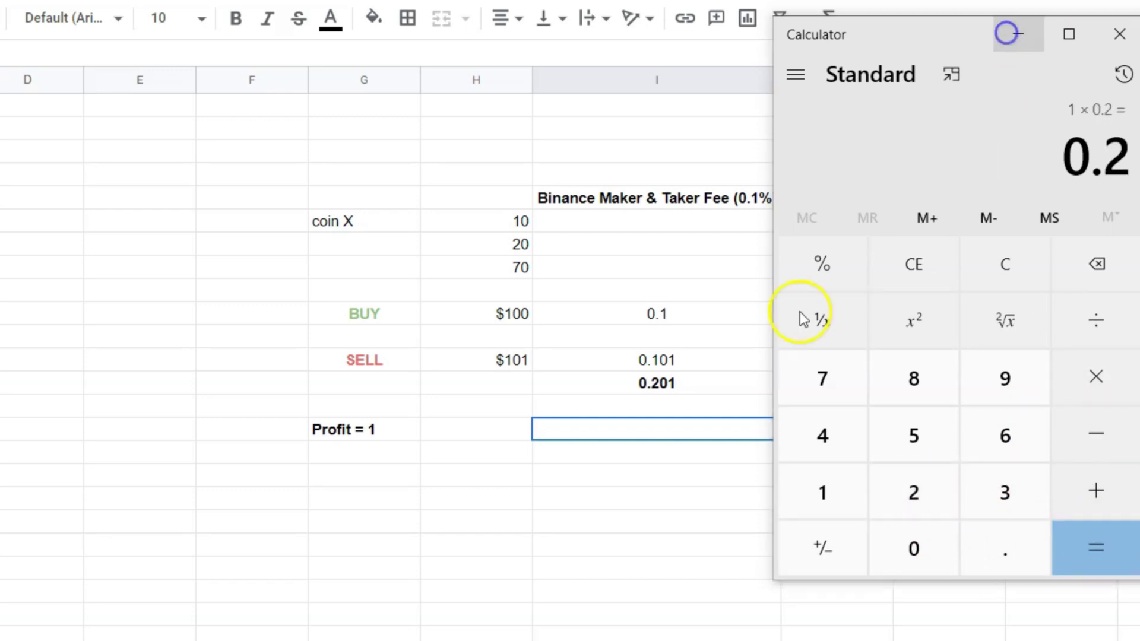
text(0.2)
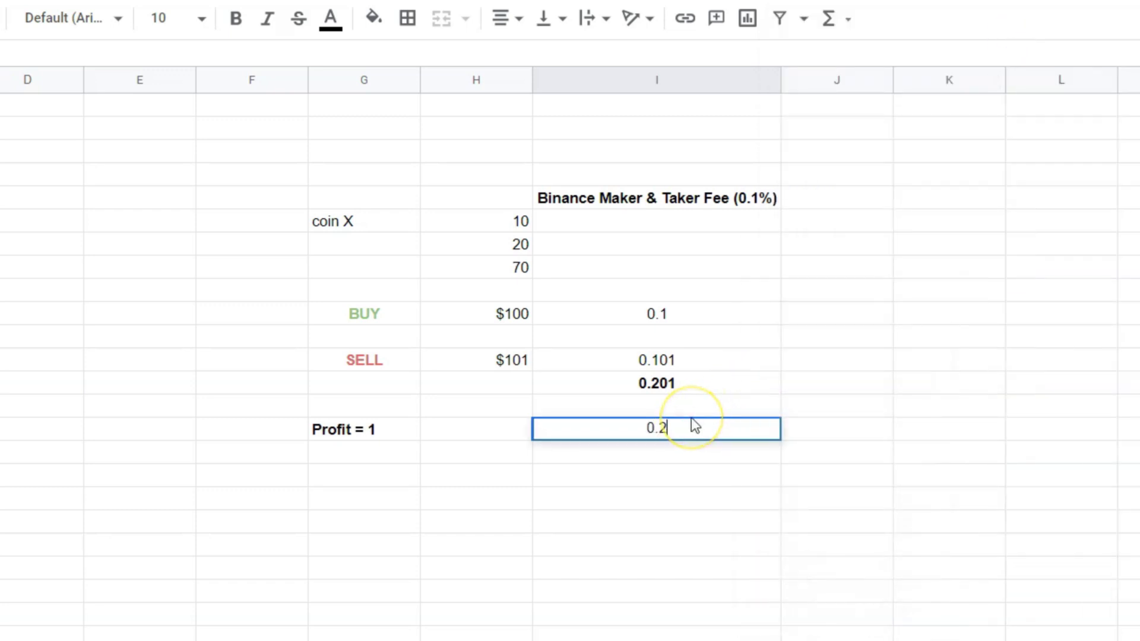
click(602, 443)
click(641, 430)
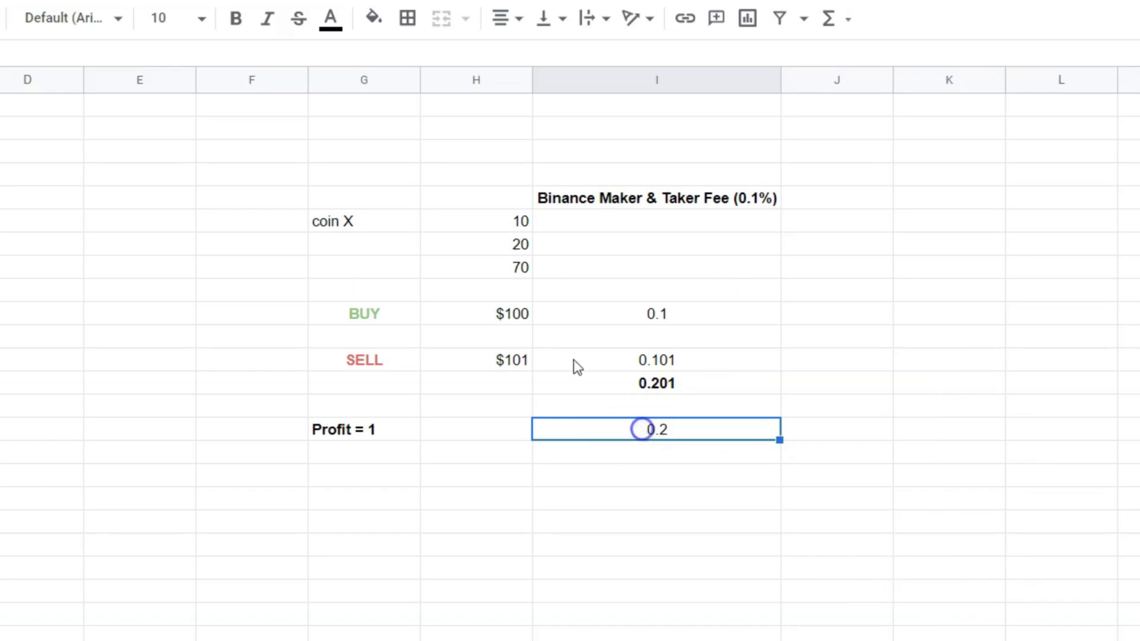
click(237, 18)
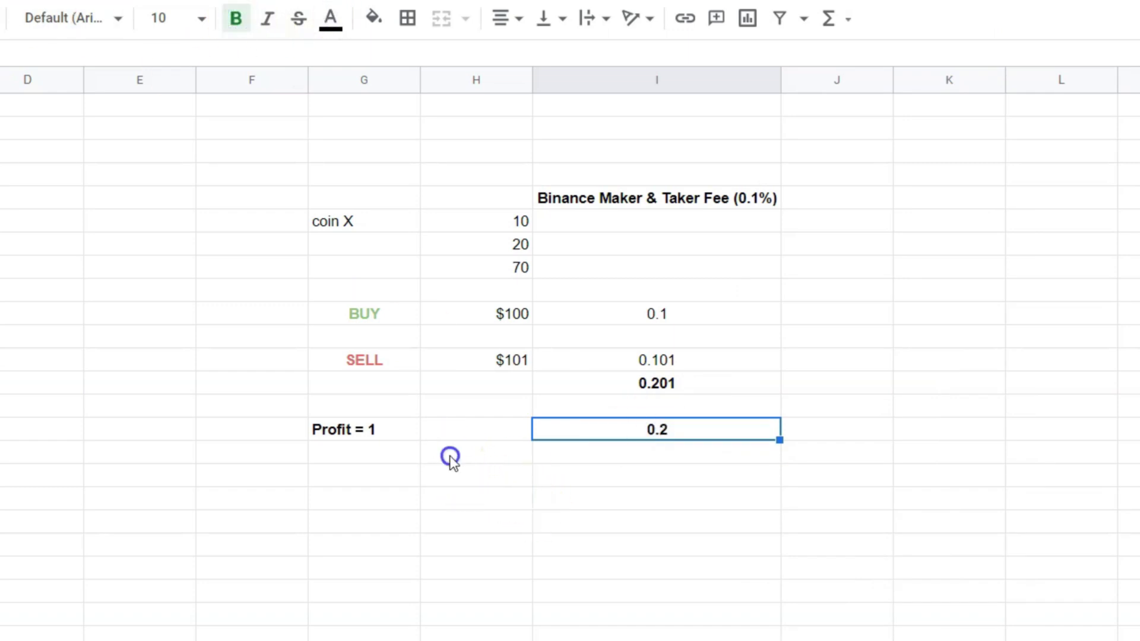
Label the profit fees "20% Royal Q" in H15 and "1% Circle Fee" in H16
click(491, 465)
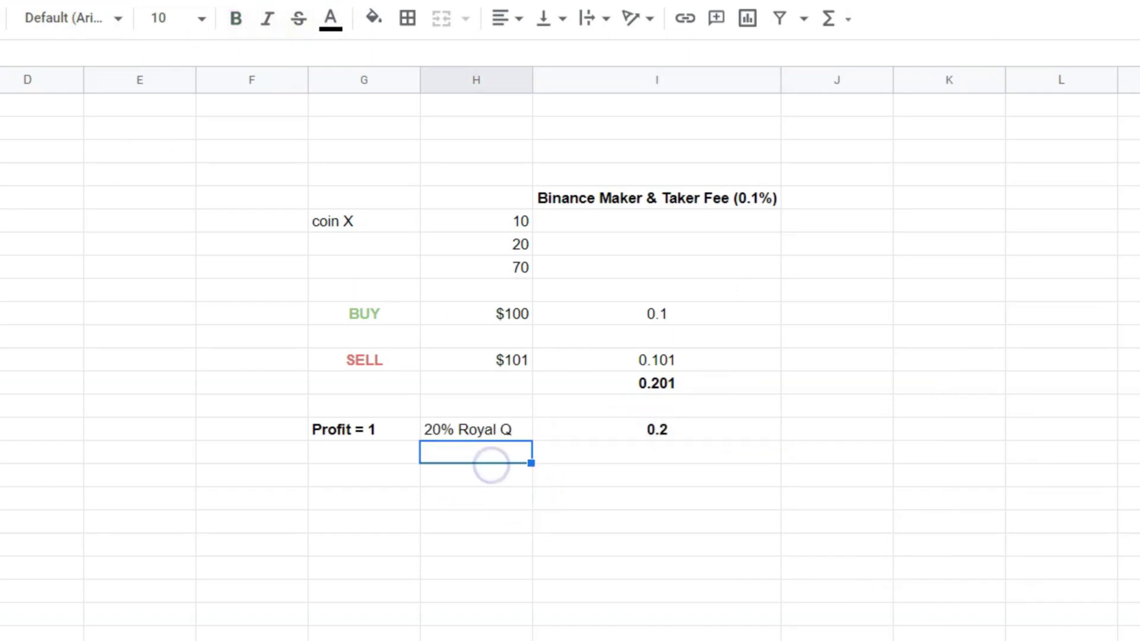
key(Return)
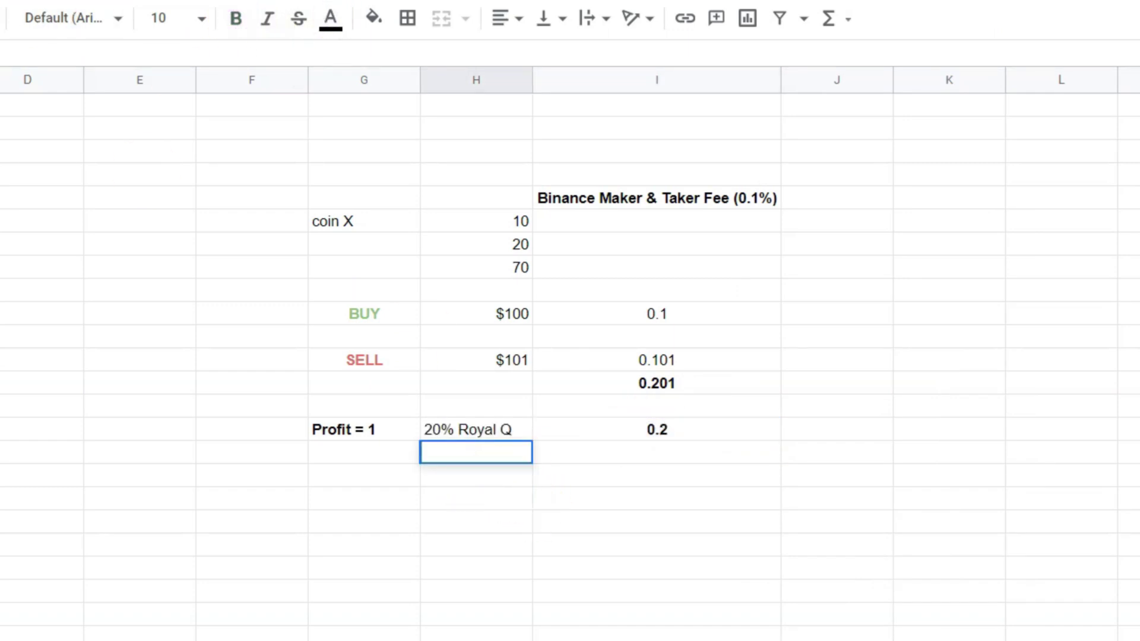
text(1% Circle Fee)
Switch to Calculator, clear it and multiply the profit of 1 by 0.01 to work out the circle fee
click(667, 447)
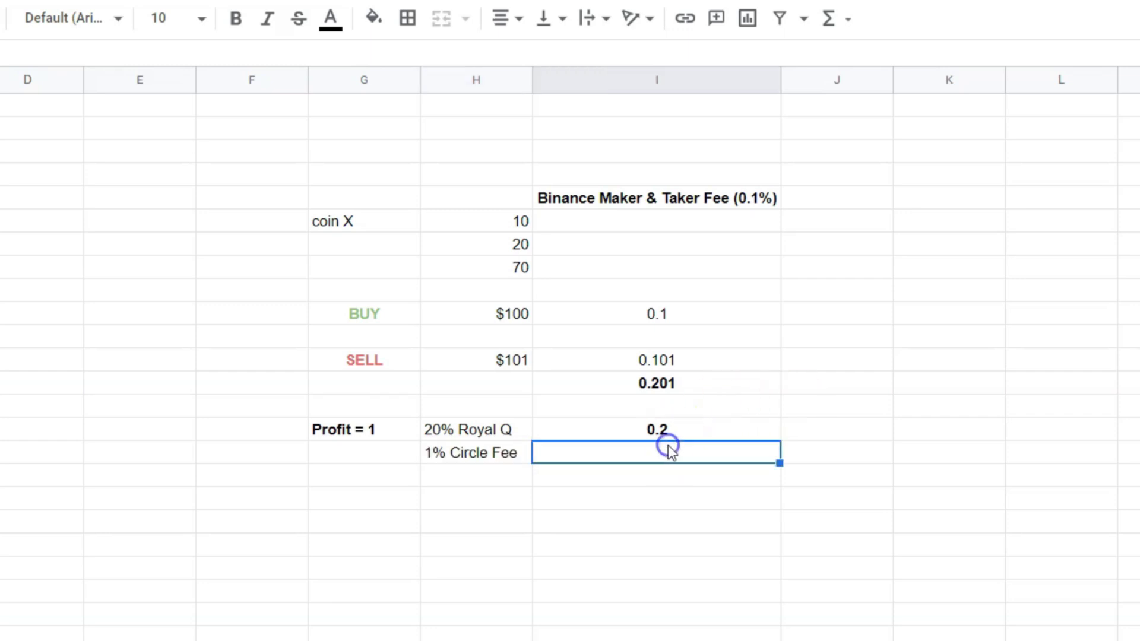
key(alt+Tab)
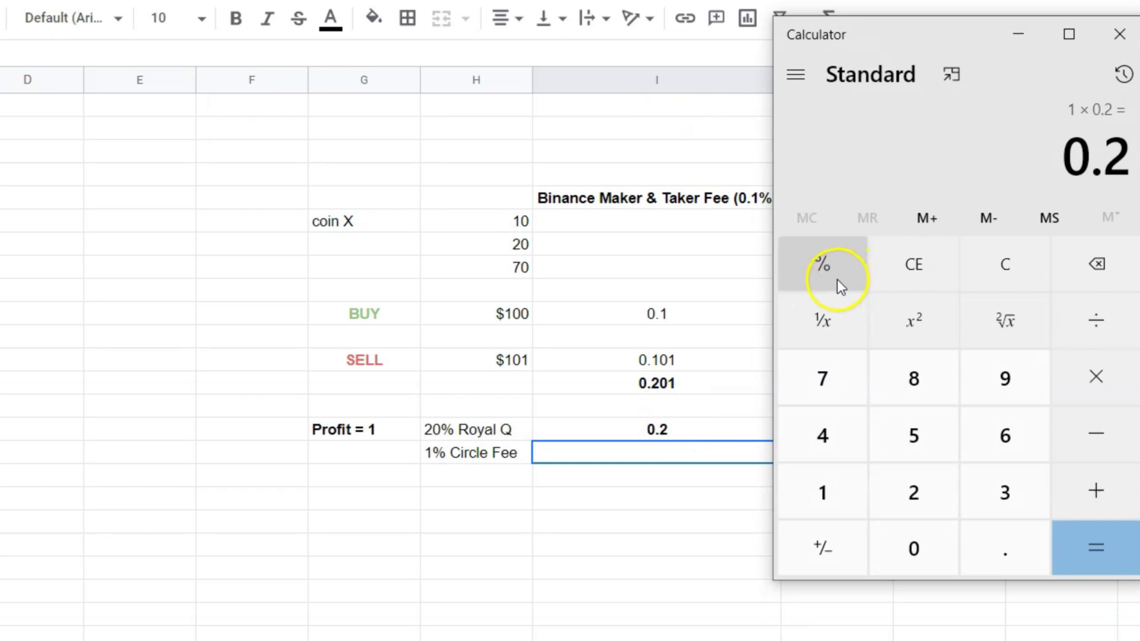
click(914, 264)
click(834, 494)
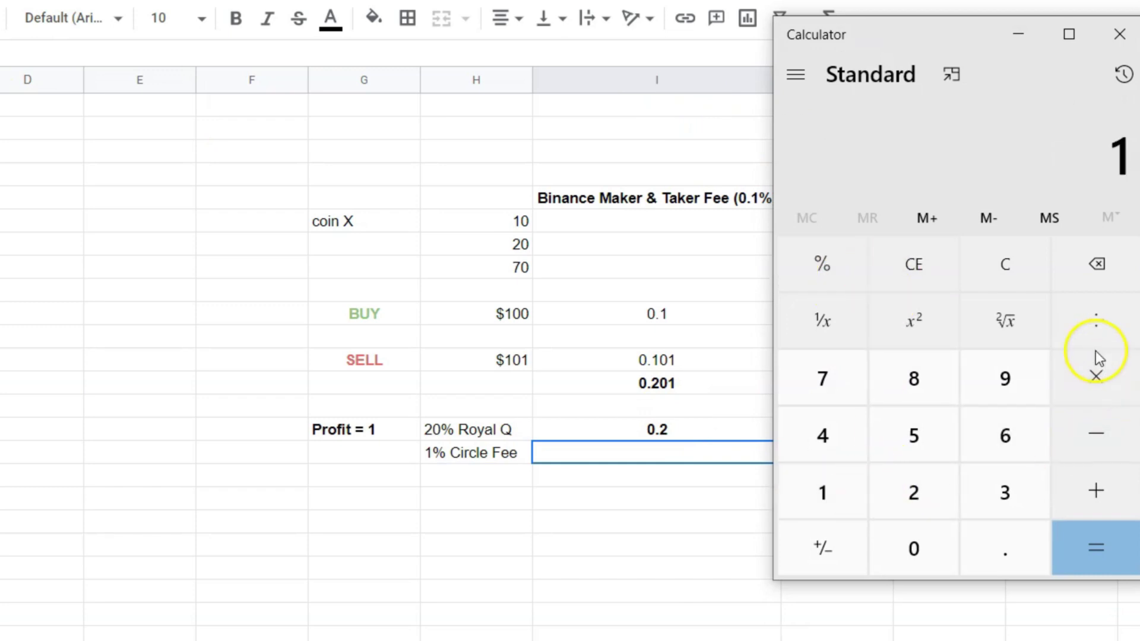
click(1092, 369)
click(914, 544)
click(1005, 546)
click(916, 542)
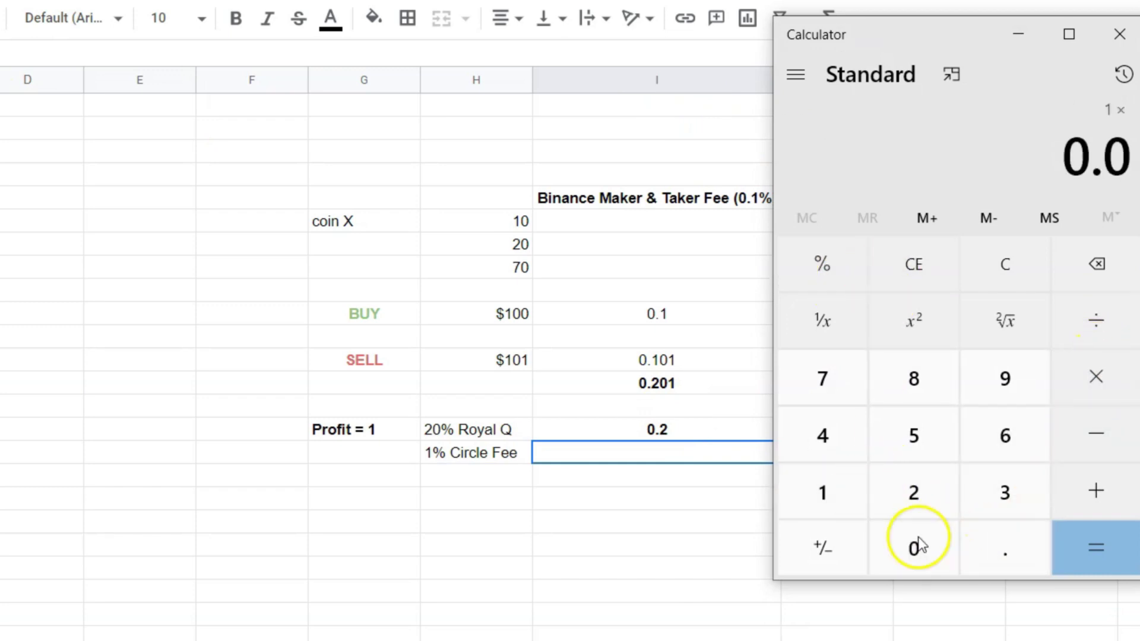
click(822, 493)
click(1069, 538)
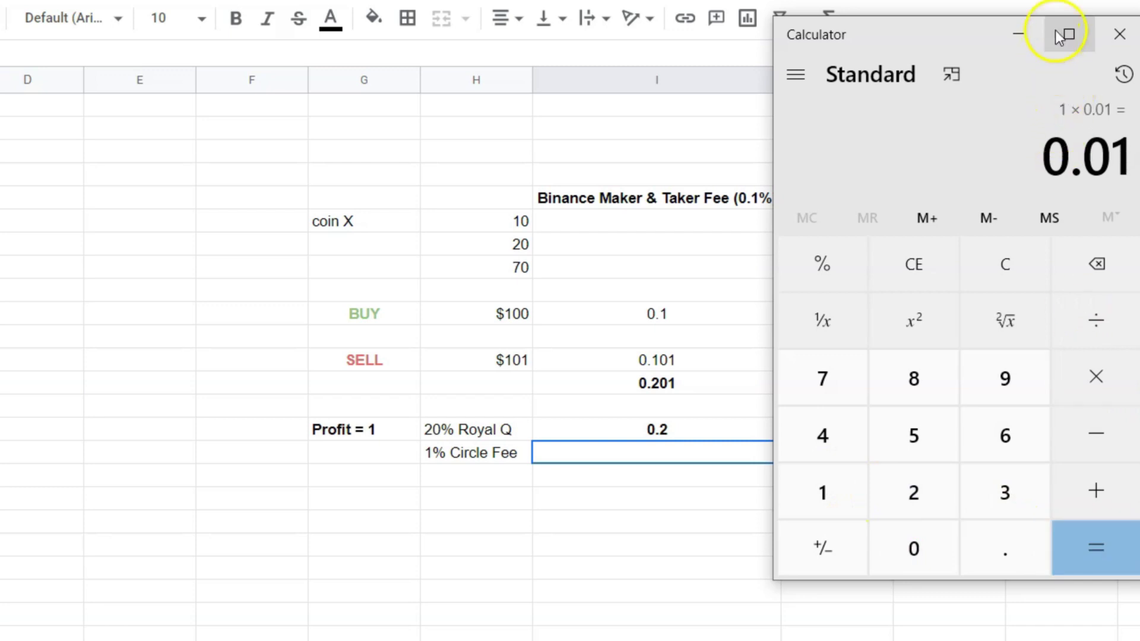
Minimize the calculator and enter the circle fee as a bold 0.01 in I16
click(1015, 37)
text(0.001)
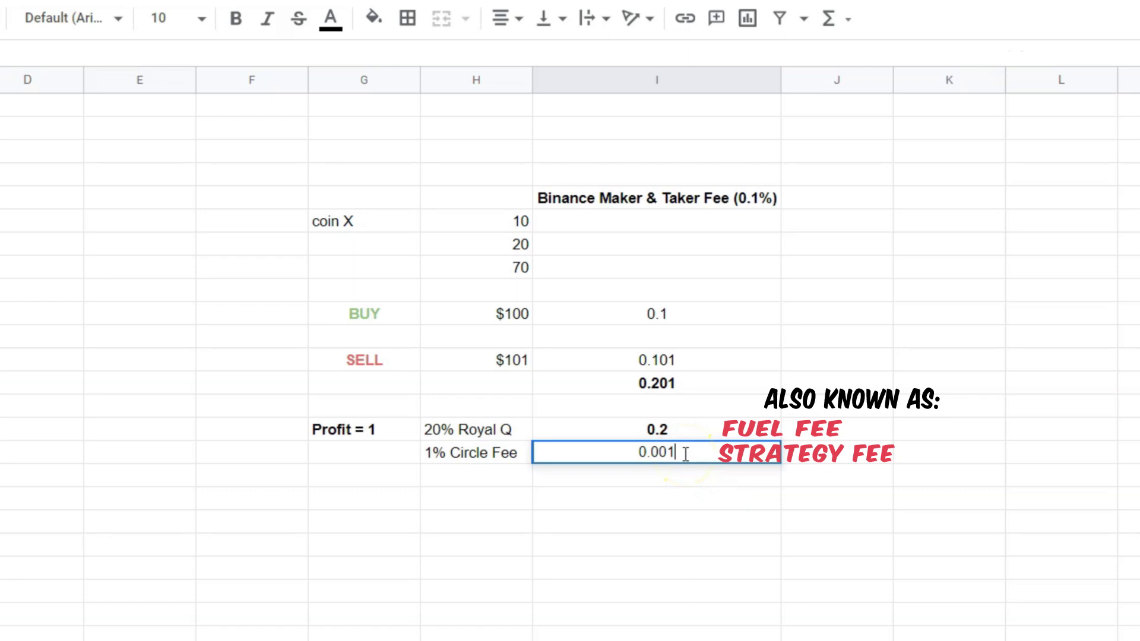
key(Escape)
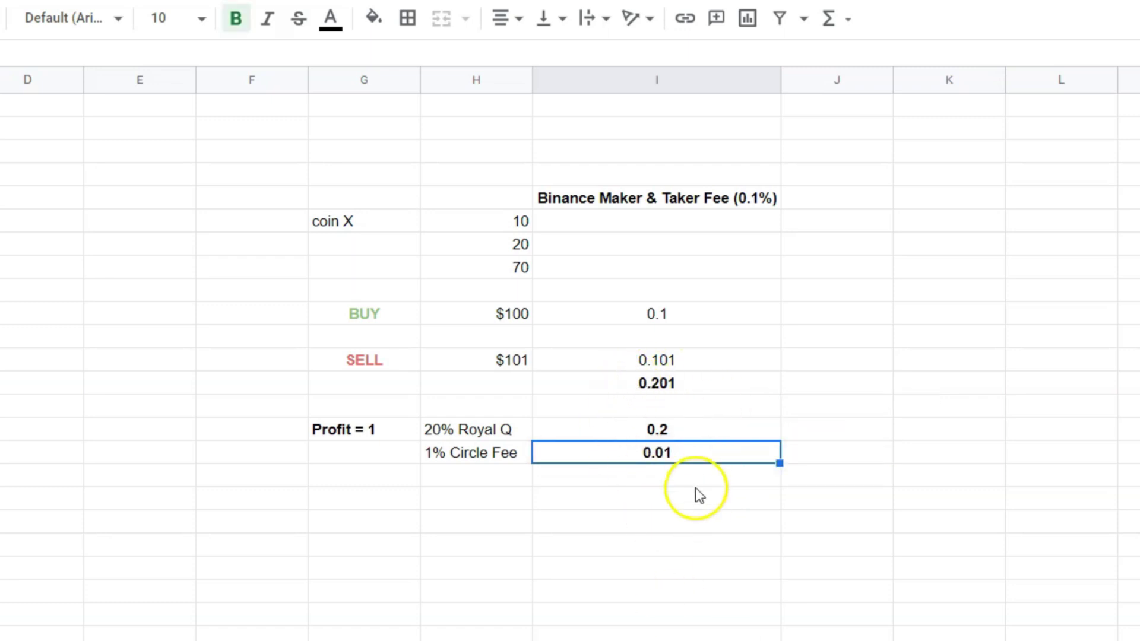
click(677, 477)
Enter 0.402 in I18 as the total of all the fees and make it bold
click(666, 503)
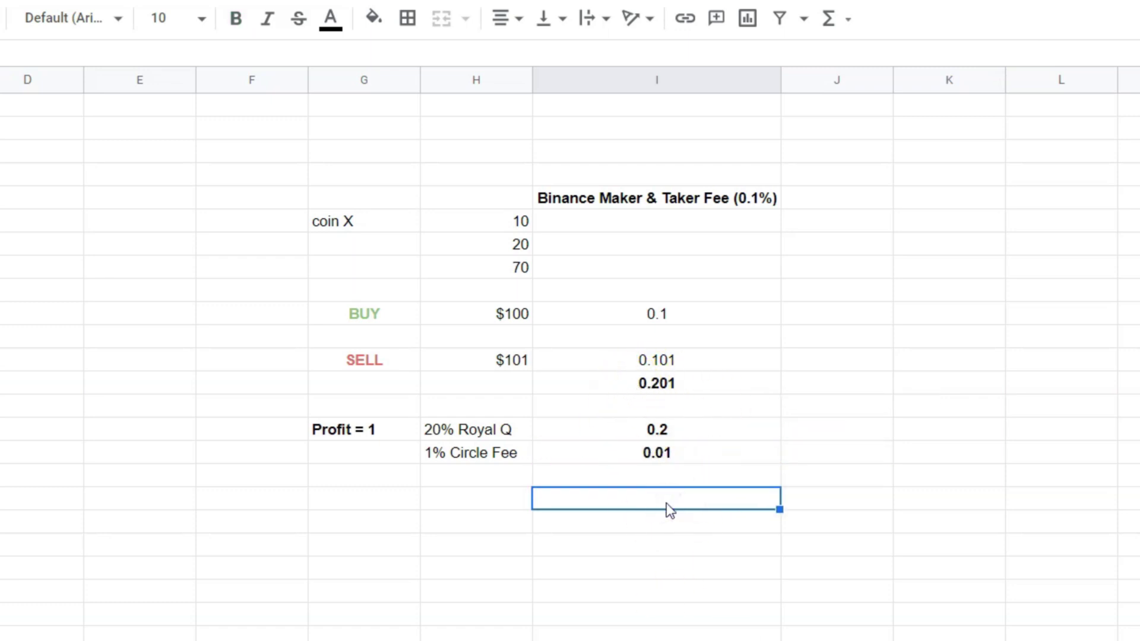
text(0.)
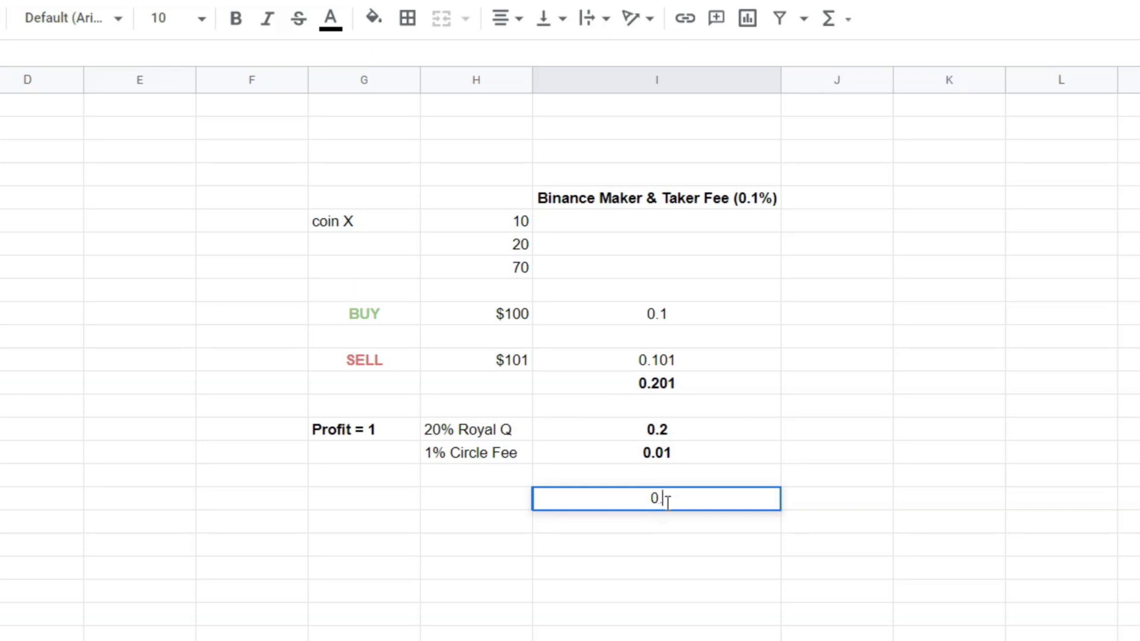
text(402)
click(709, 538)
click(687, 499)
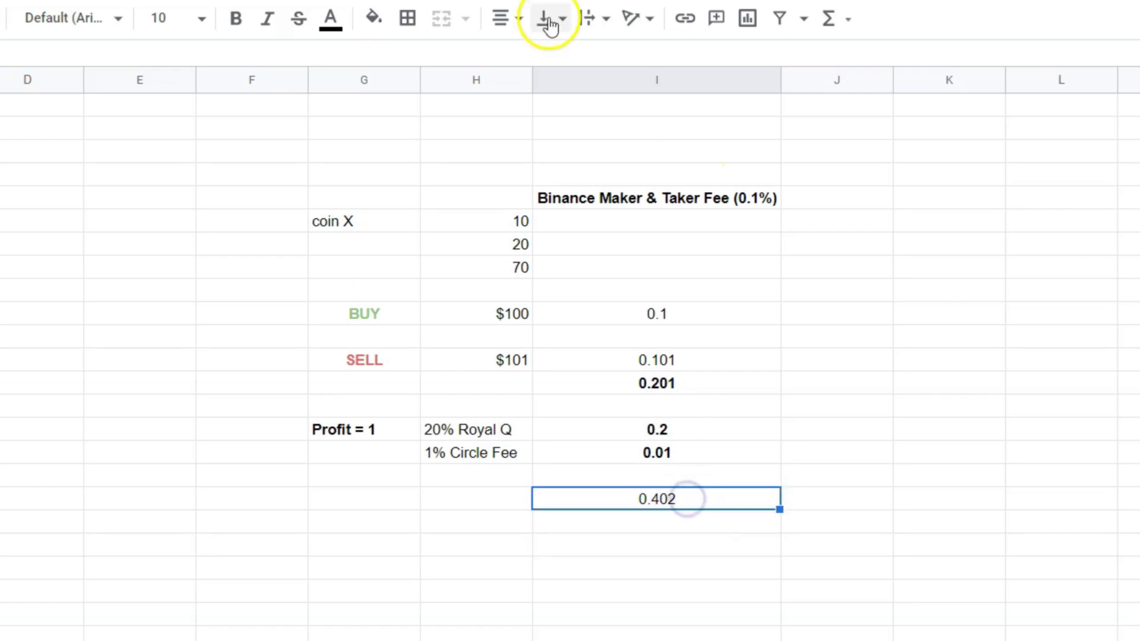
click(249, 19)
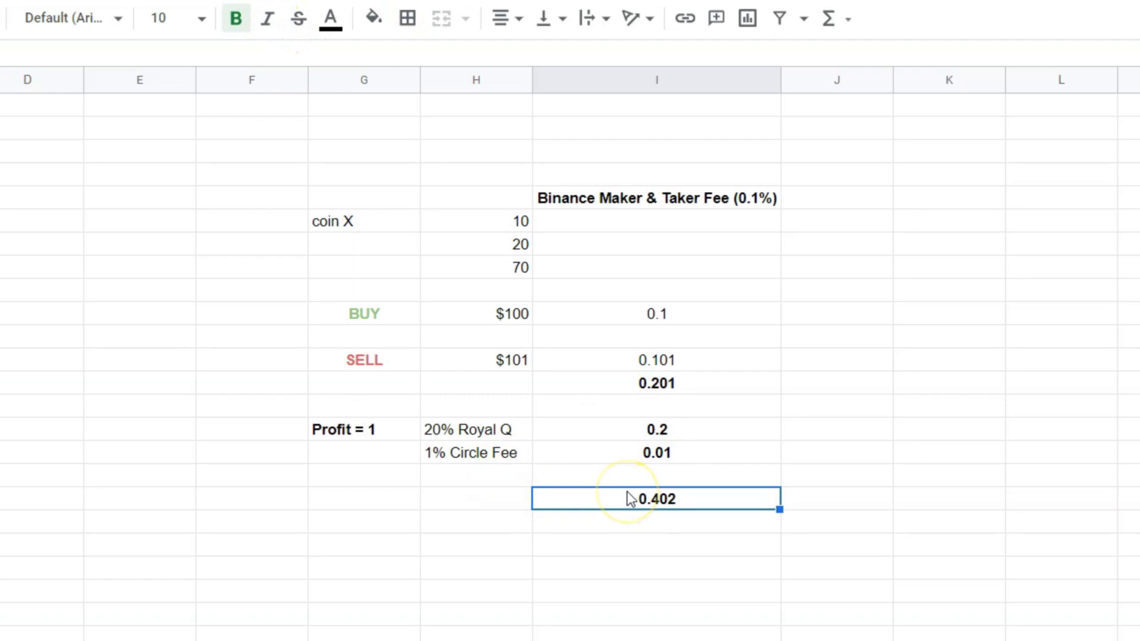
Label H20 "Net Profit" and enter the calculation 1 - 0.402 beside it in I20
click(504, 545)
text(Net Profit)
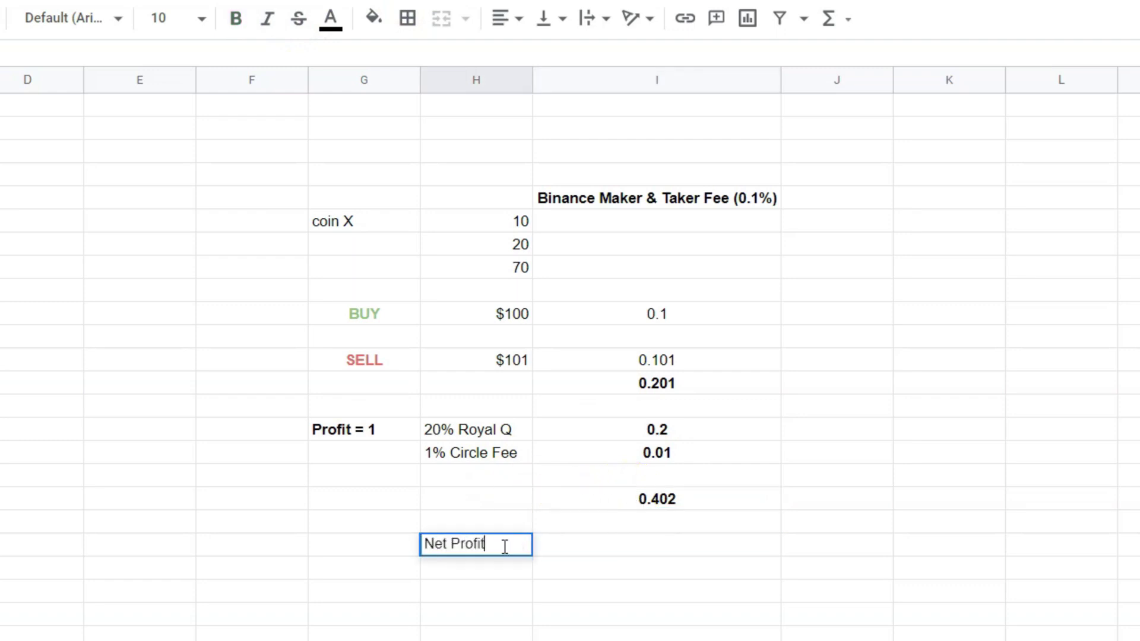
click(593, 547)
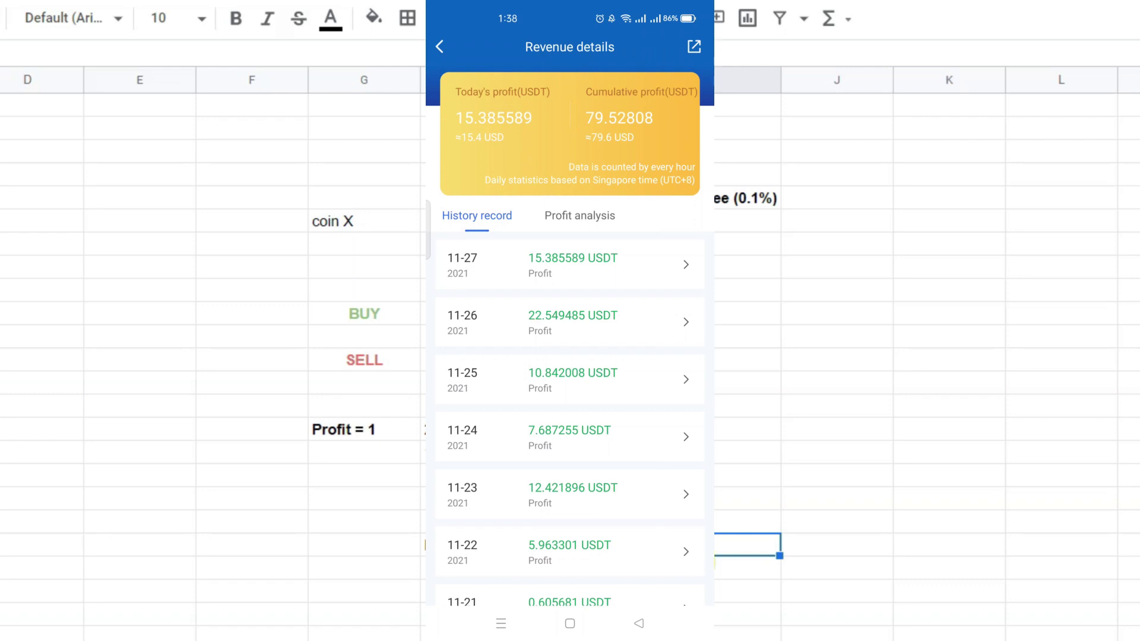
click(685, 542)
text(1)
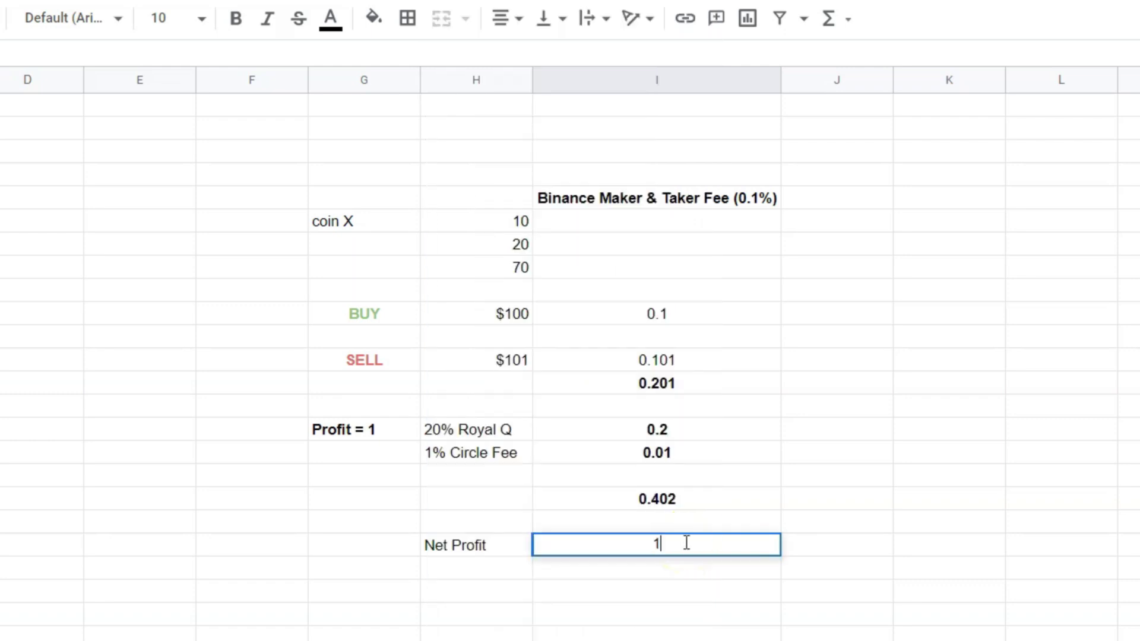
text( -)
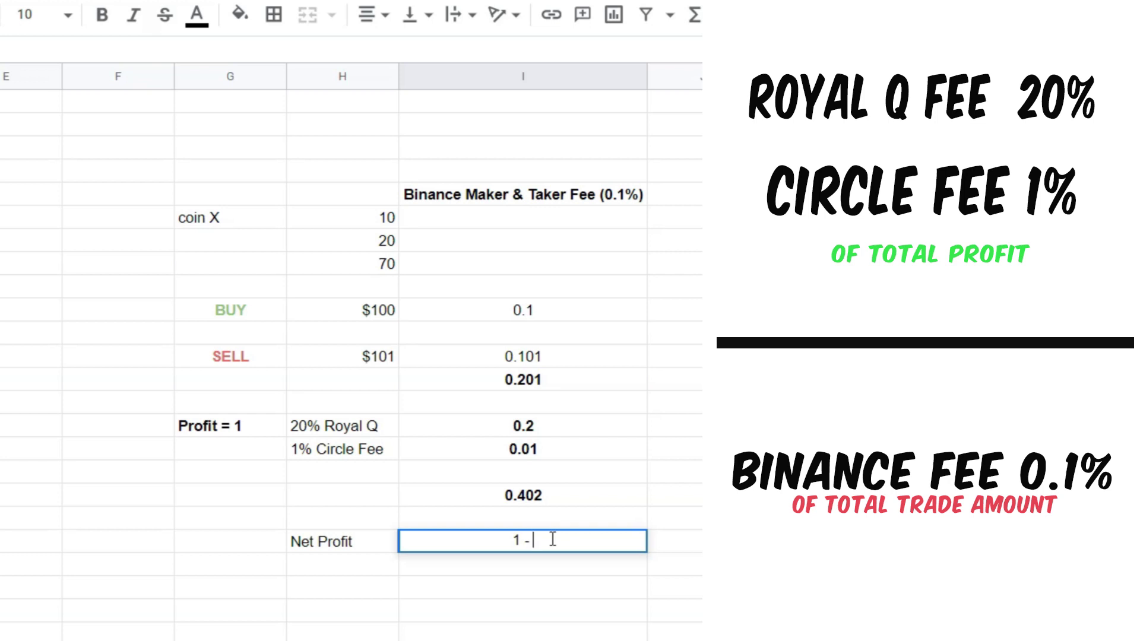
text(0.402)
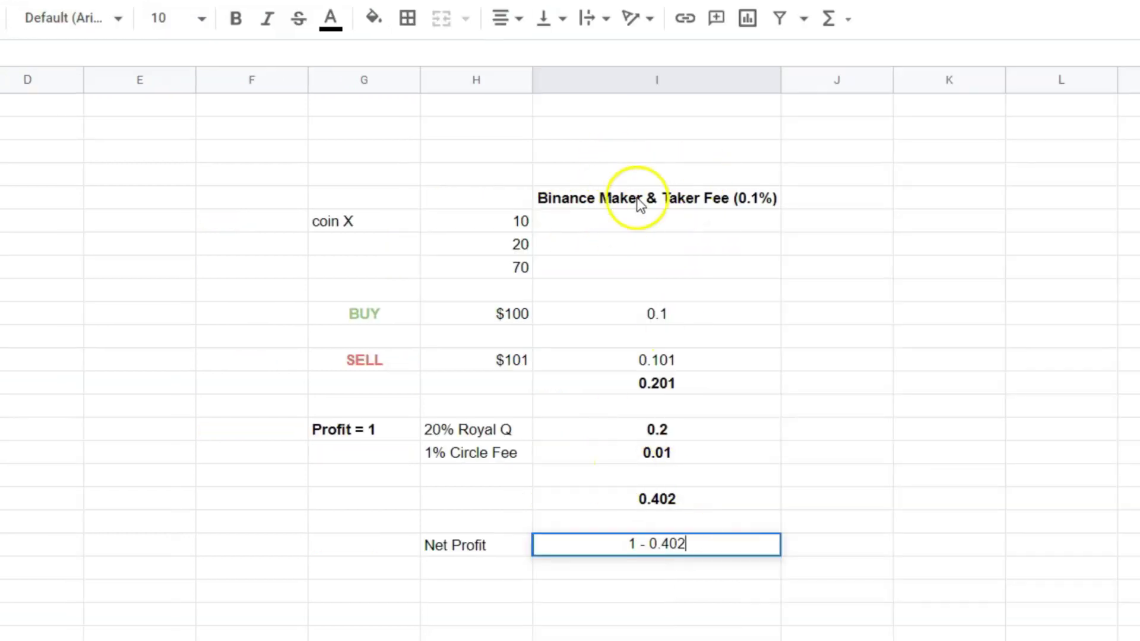
click(686, 571)
Minimize the calculator and enter 0.598 in J20 as the net profit, centred and bold
click(842, 544)
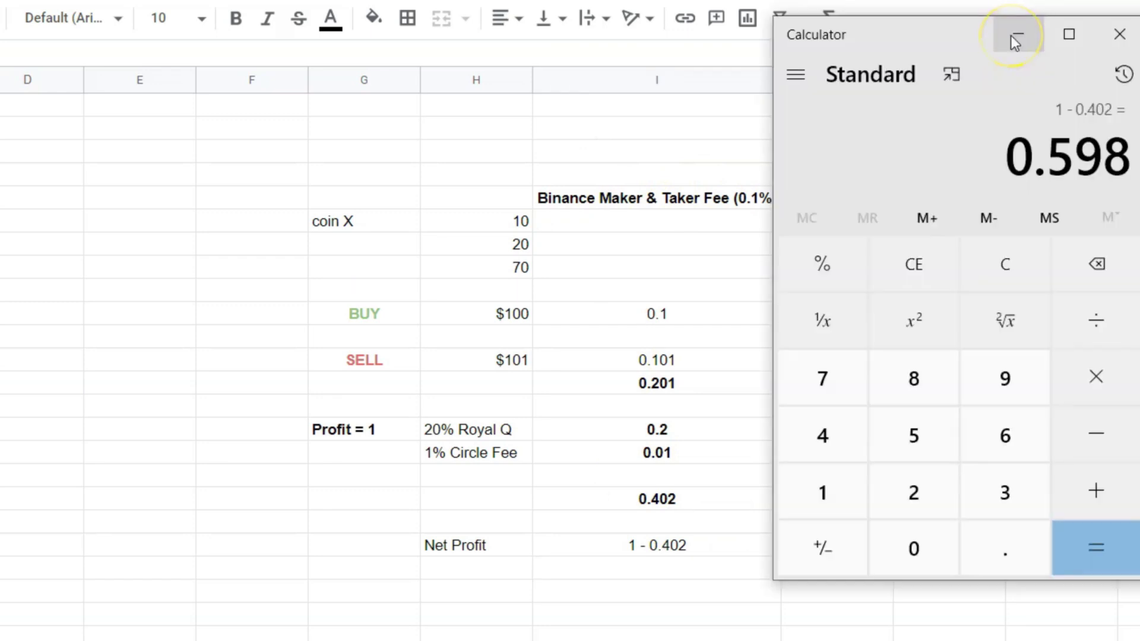
click(1010, 34)
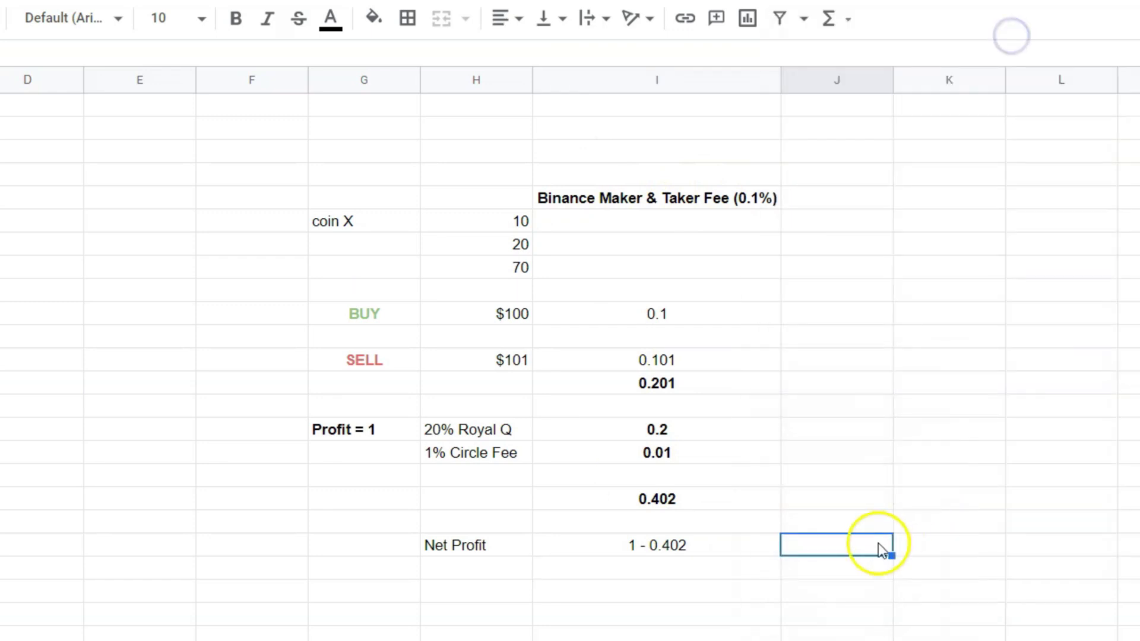
text(0.598)
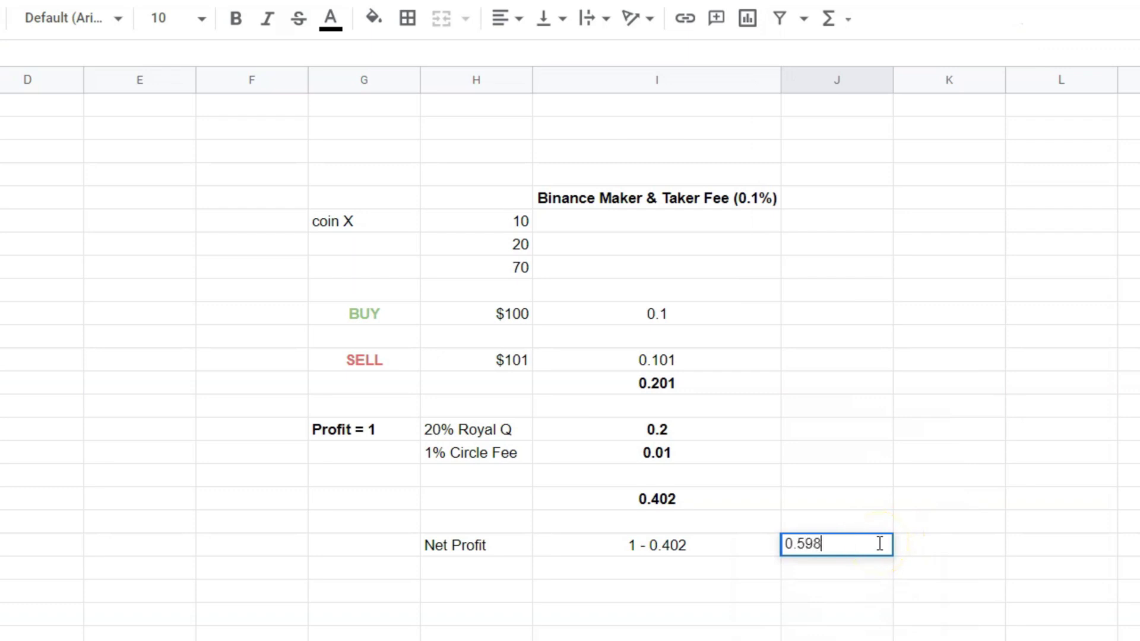
click(822, 609)
click(842, 552)
click(511, 18)
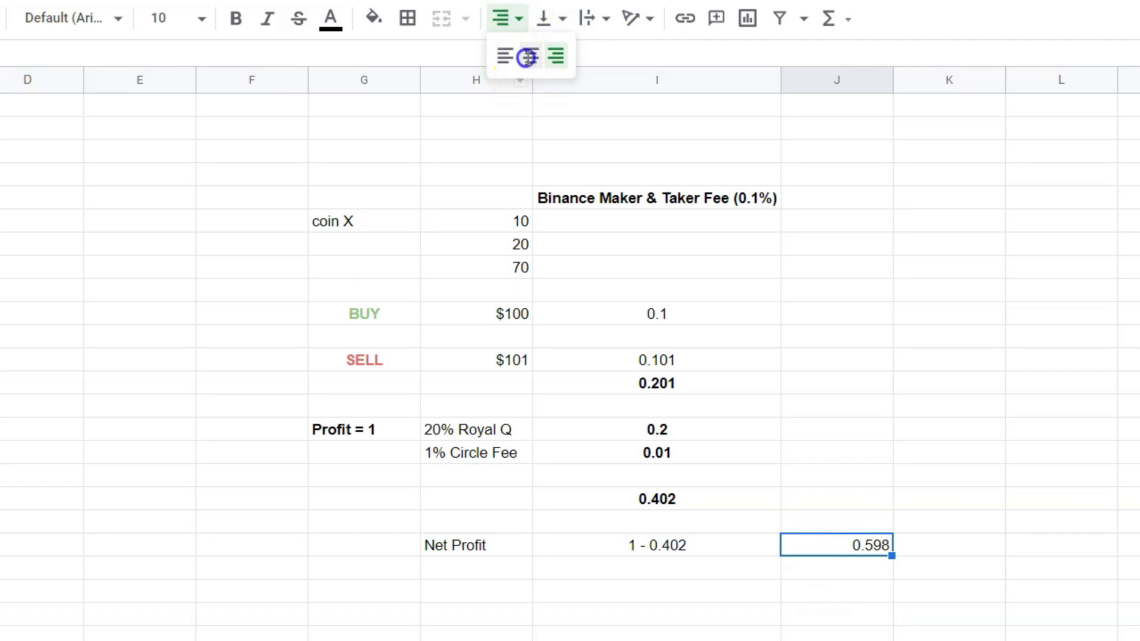
click(528, 58)
click(853, 542)
key(ctrl+b)
click(818, 506)
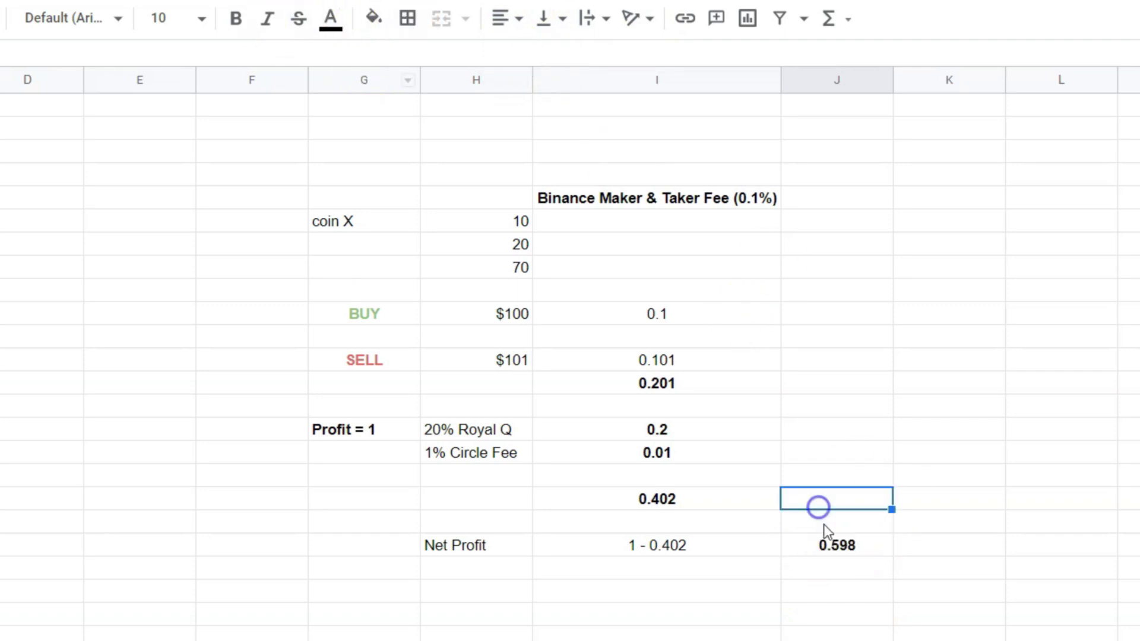
Add the bold green label "TRUE NET PROFIT!" in K20, colour the result in J20 green and the 0.402 in I20 red
click(917, 544)
click(884, 544)
click(920, 544)
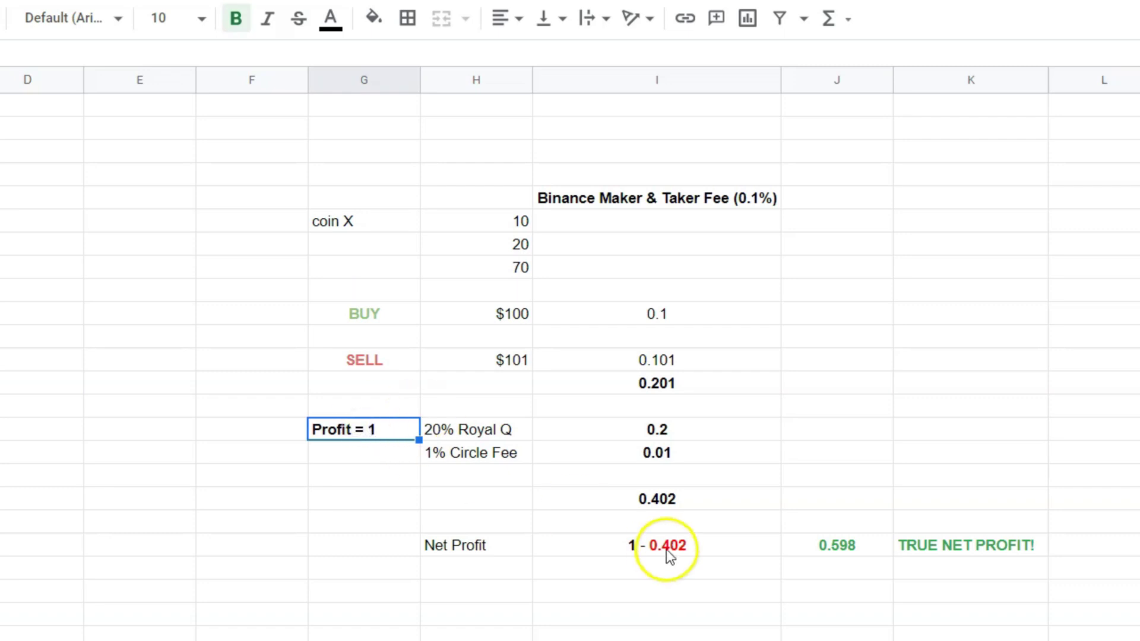
Review the net profit calculation in row 20 against the fee amounts and the profit in row 15
click(667, 545)
click(738, 427)
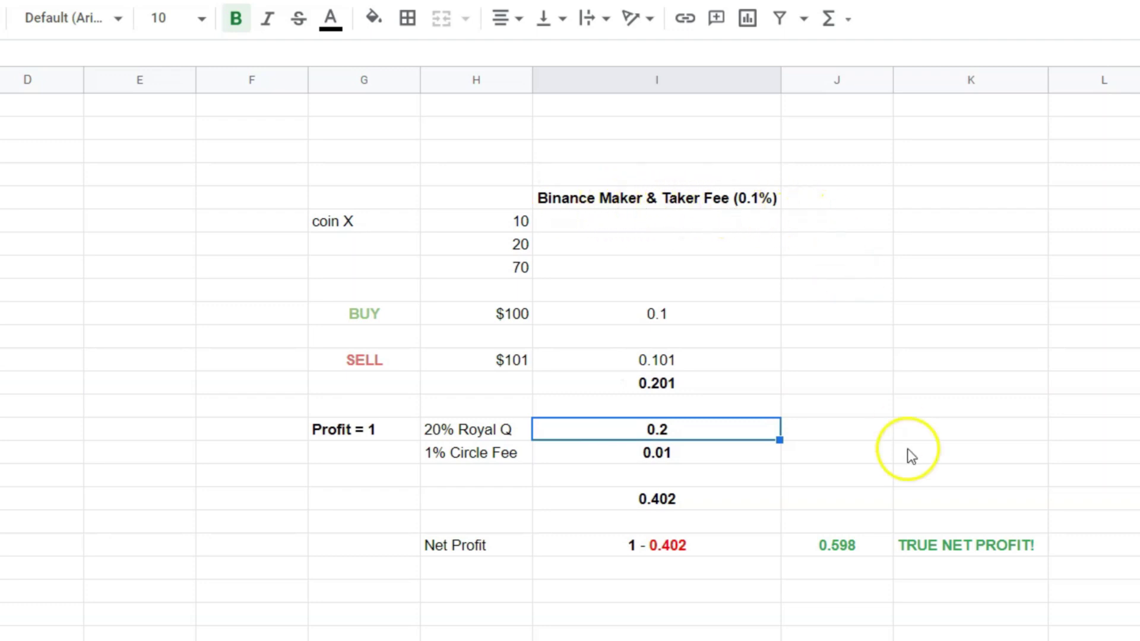
click(953, 429)
scroll(868, 404, down, 3)
click(689, 406)
scroll(823, 399, up, 3)
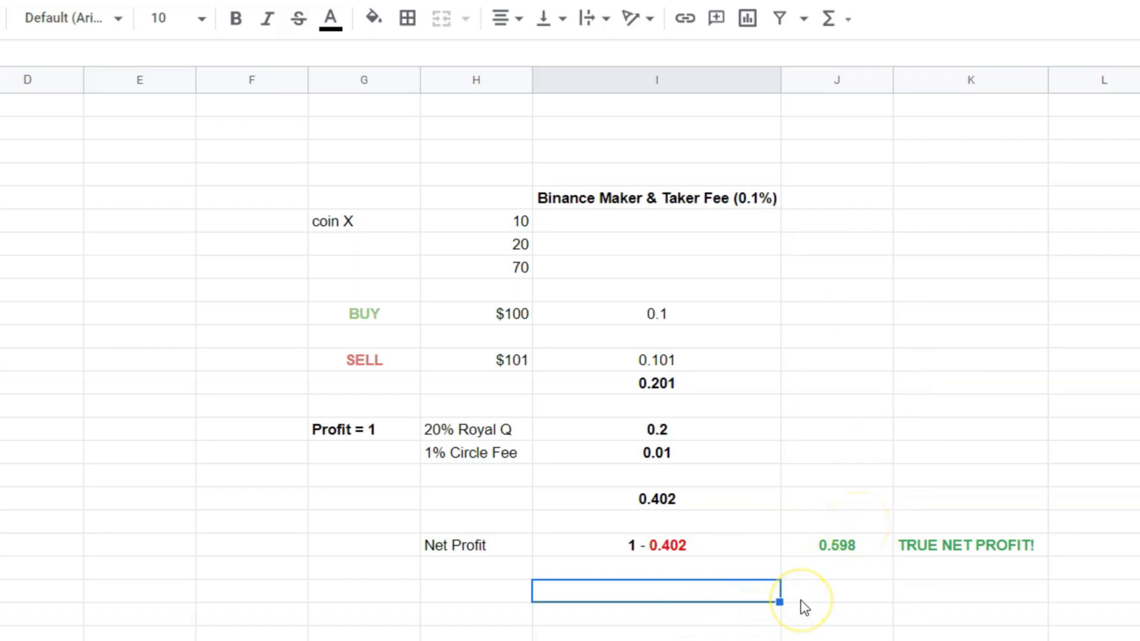
click(338, 412)
click(383, 426)
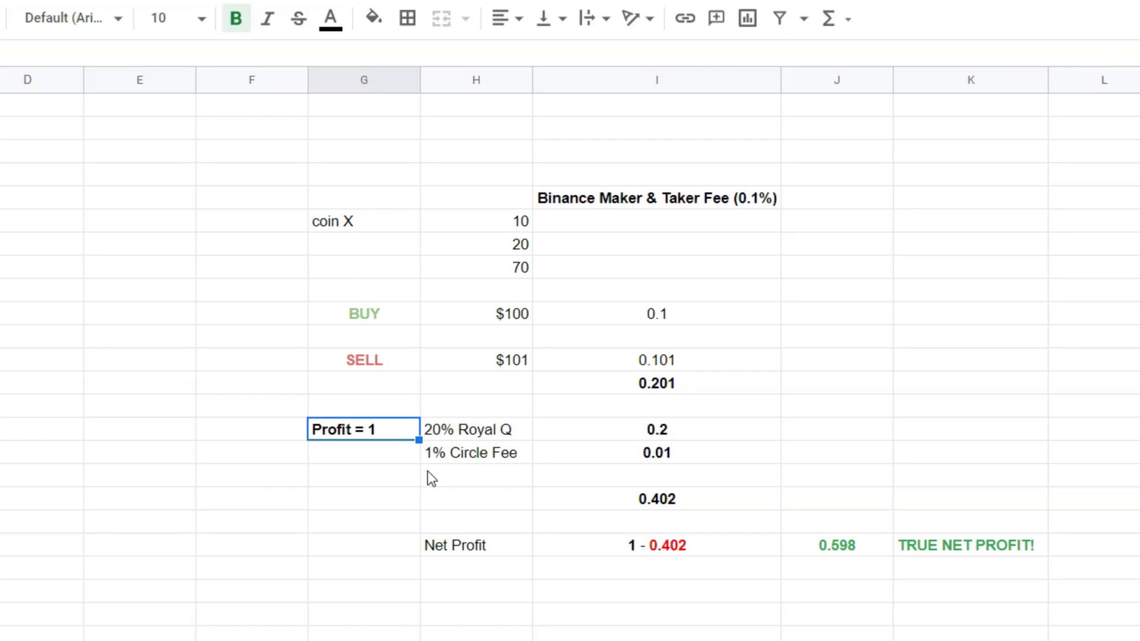
Enter 59.8% in J22 as bold, centred green text and 40.2% in I22 as bold red text
click(827, 598)
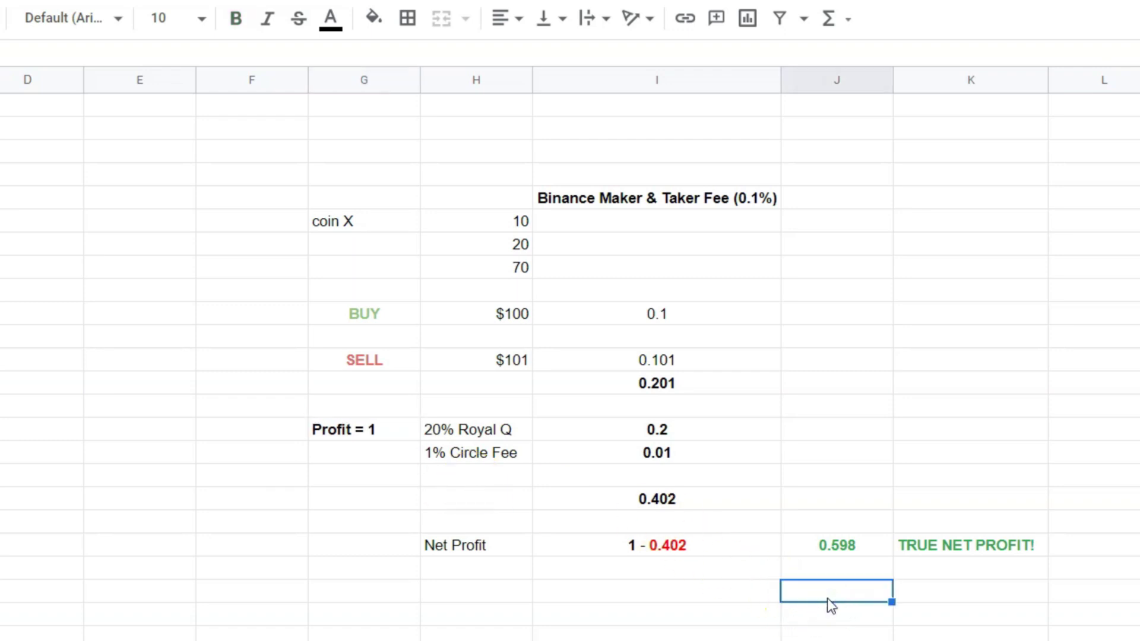
text(59.8)
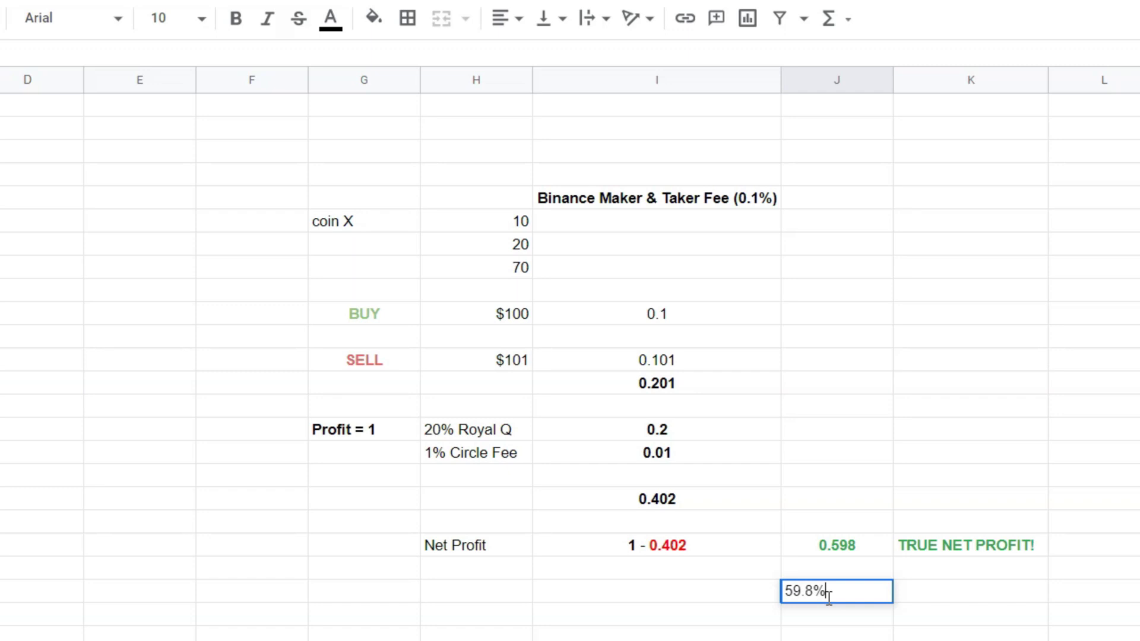
click(847, 565)
click(864, 595)
click(842, 544)
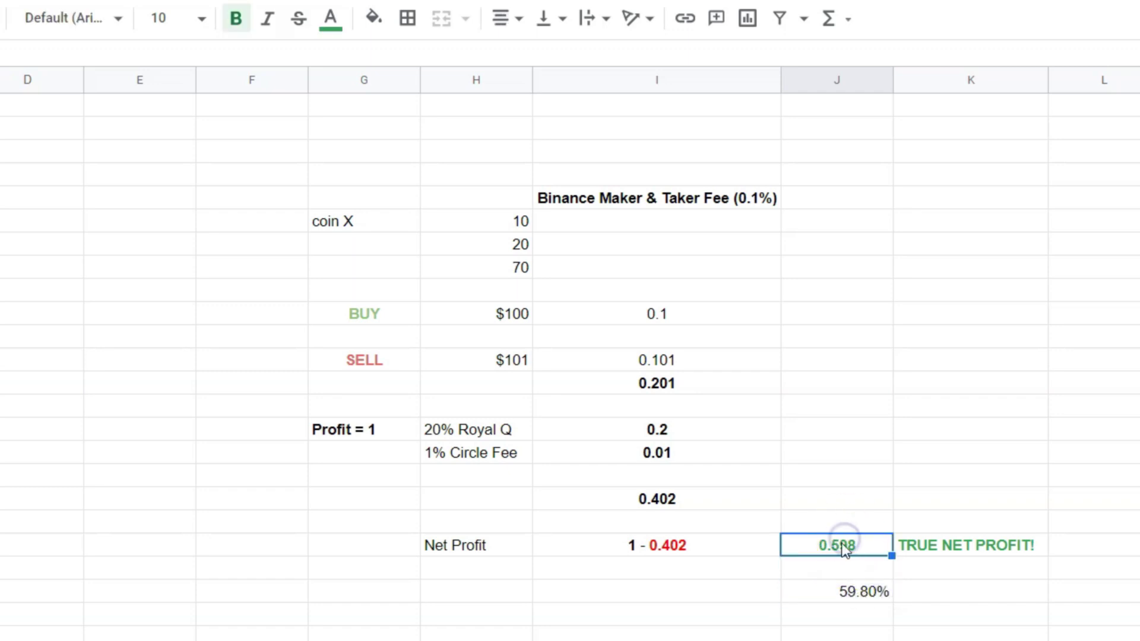
click(845, 593)
click(236, 18)
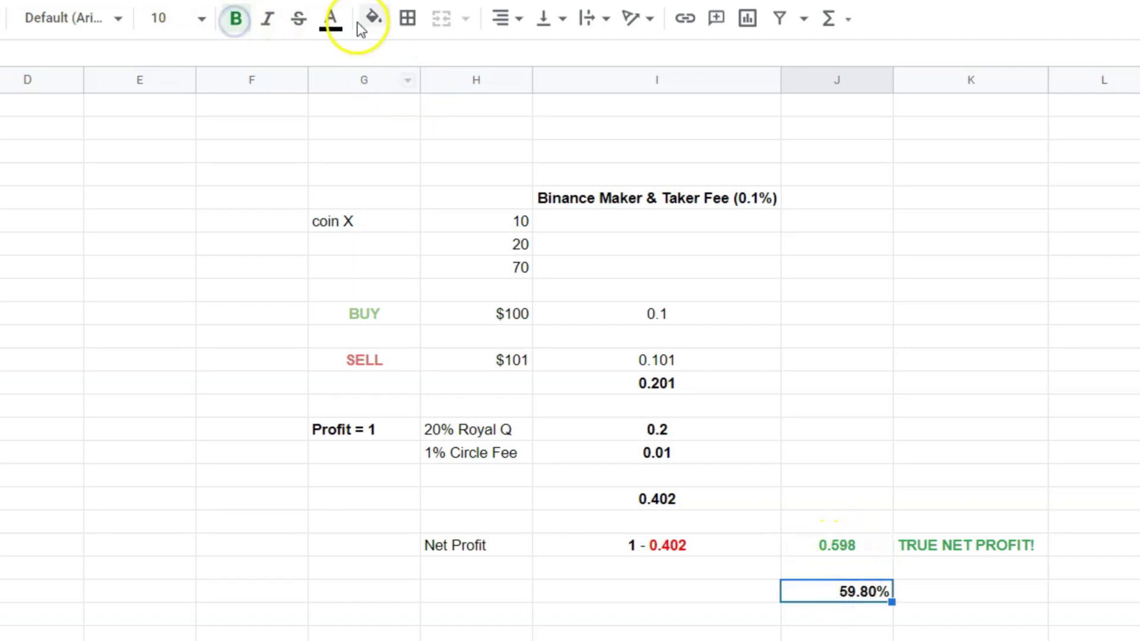
click(742, 591)
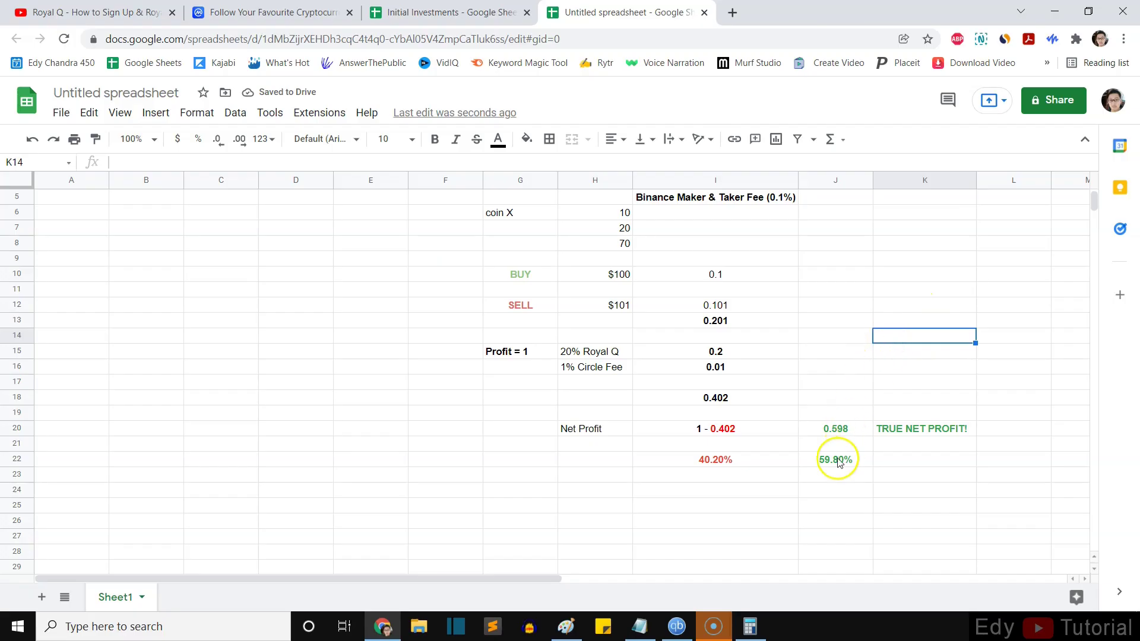
Look up the USDT total in the Initial Investments spreadsheet and enter 3056 in B6 and 3030 in B7 of the untitled spreadsheet
click(837, 498)
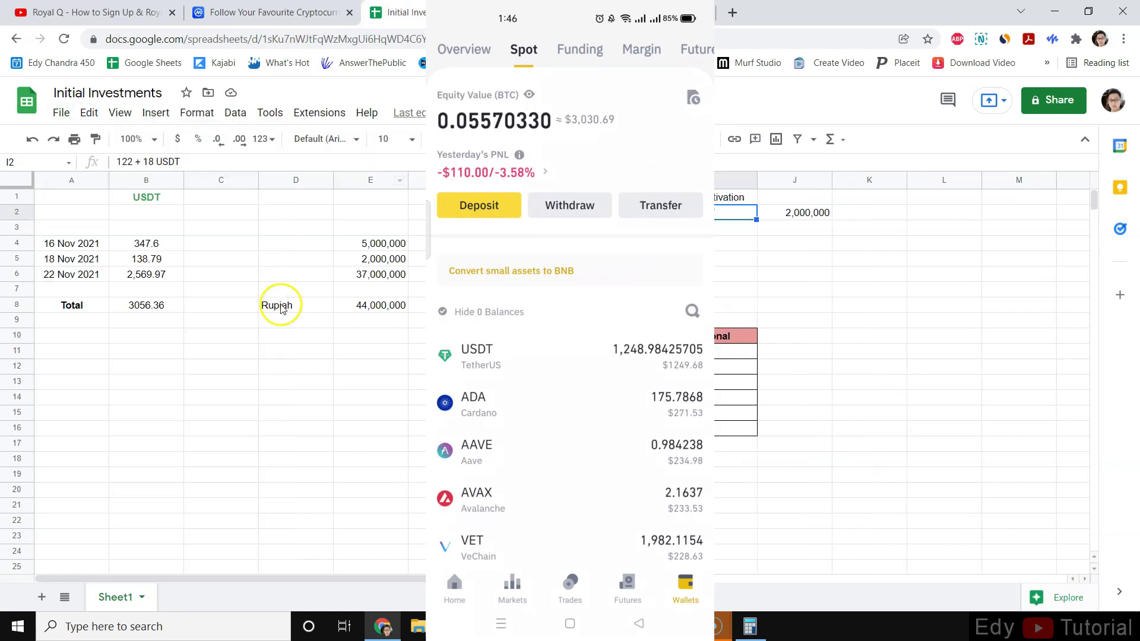
click(146, 305)
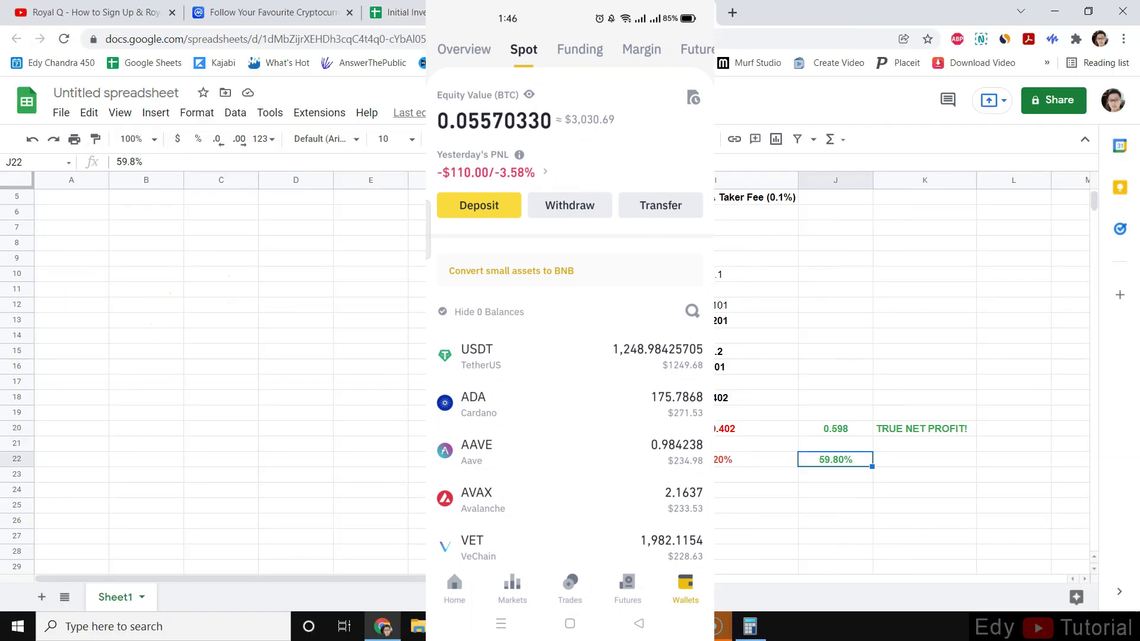
key(Left)
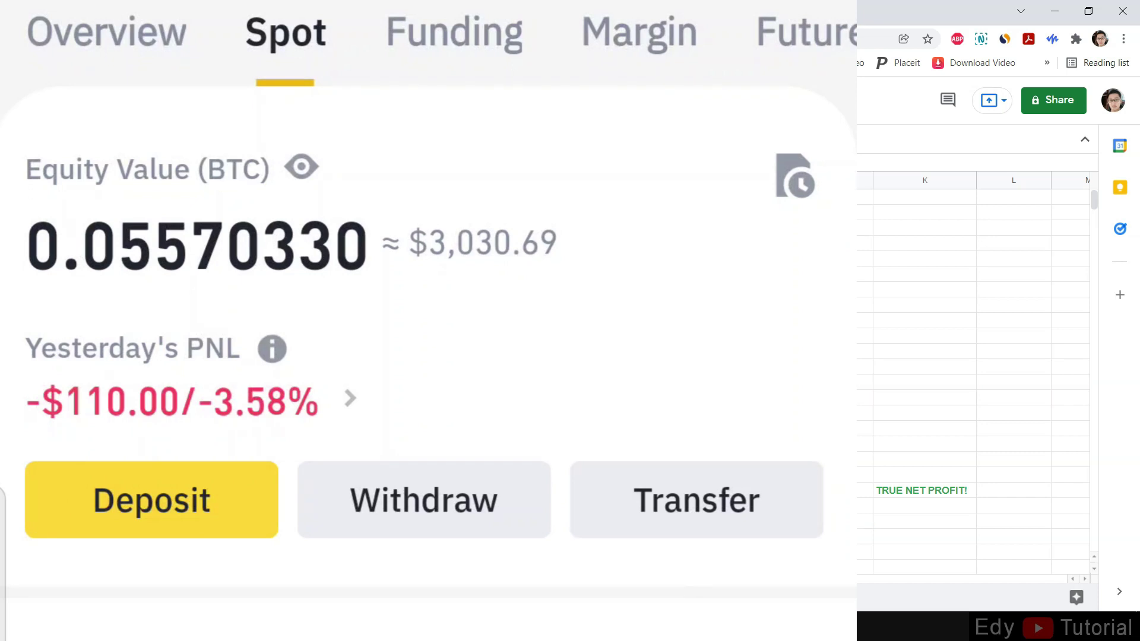
text(3056)
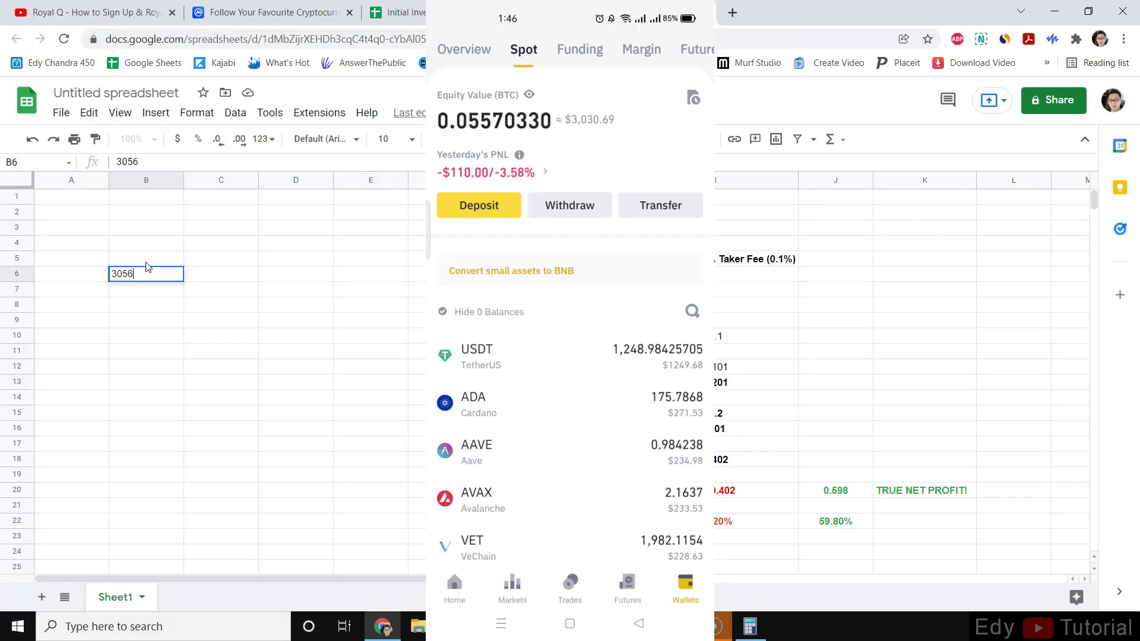
key(Return)
text(3030)
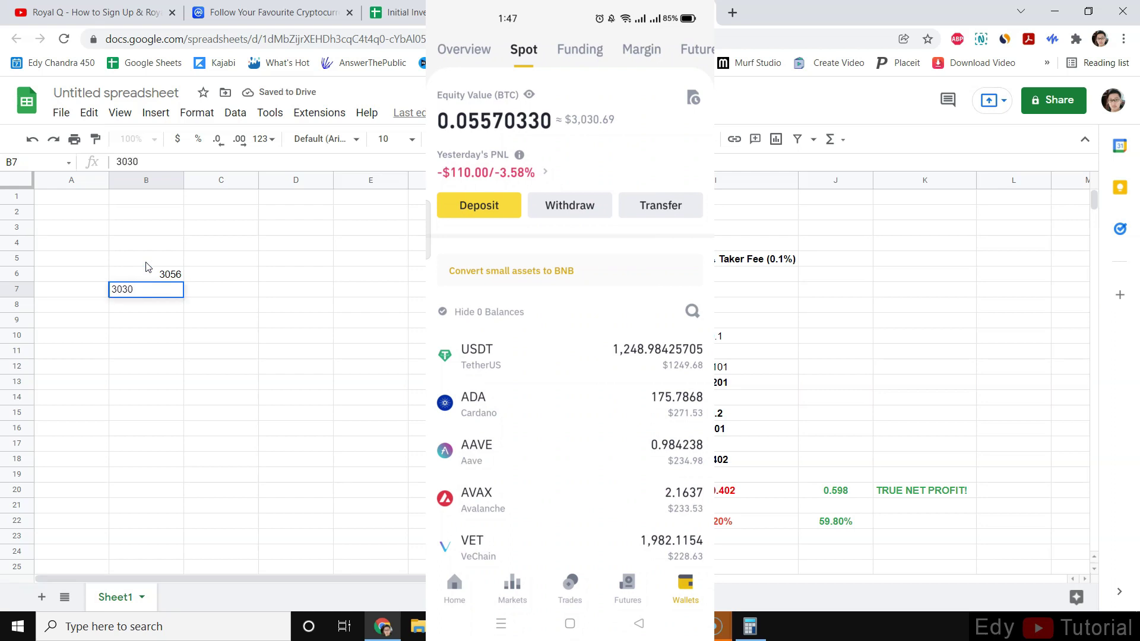
click(146, 351)
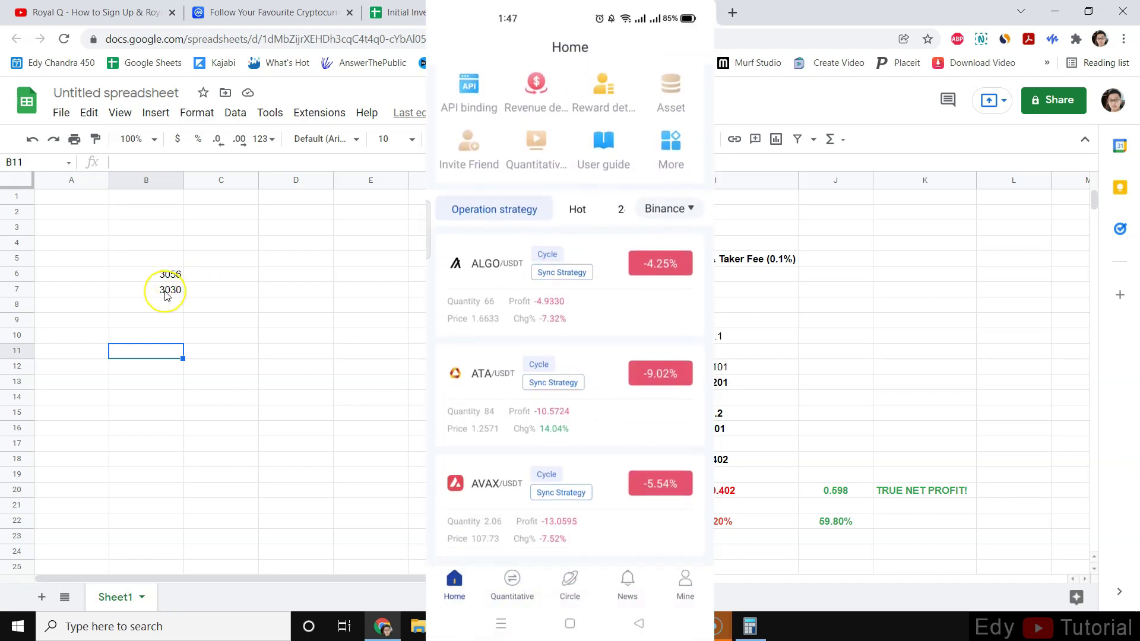
Switch to Calculator, clear it and start summing the open trades' floating losses with 5 for ALGO and 10 for ATA
click(159, 297)
click(158, 353)
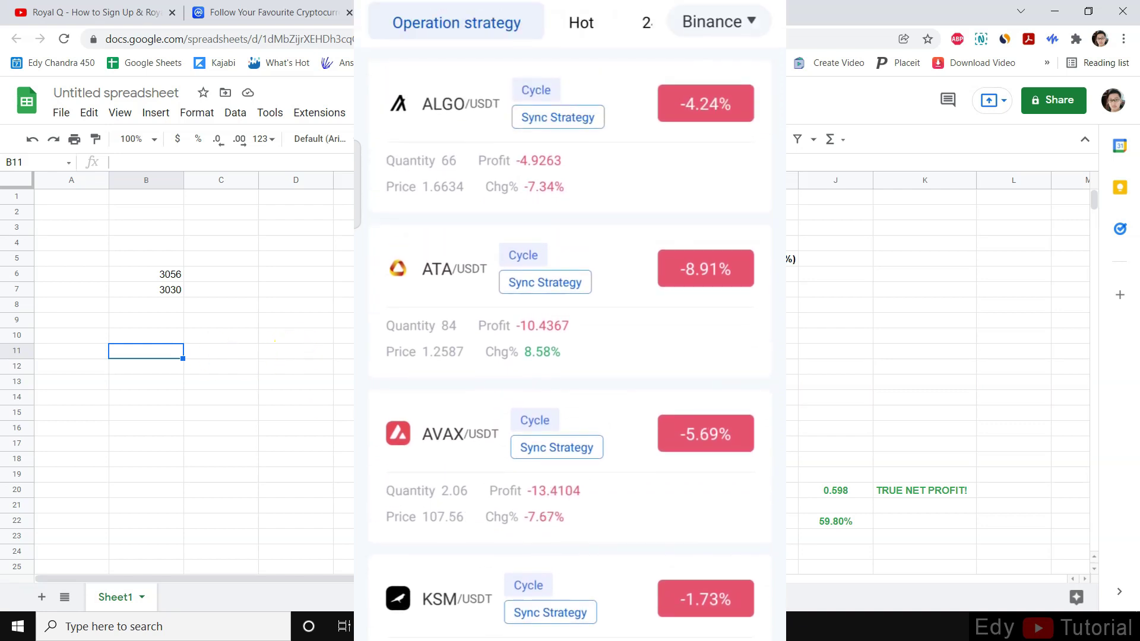
key(alt+Tab)
click(825, 302)
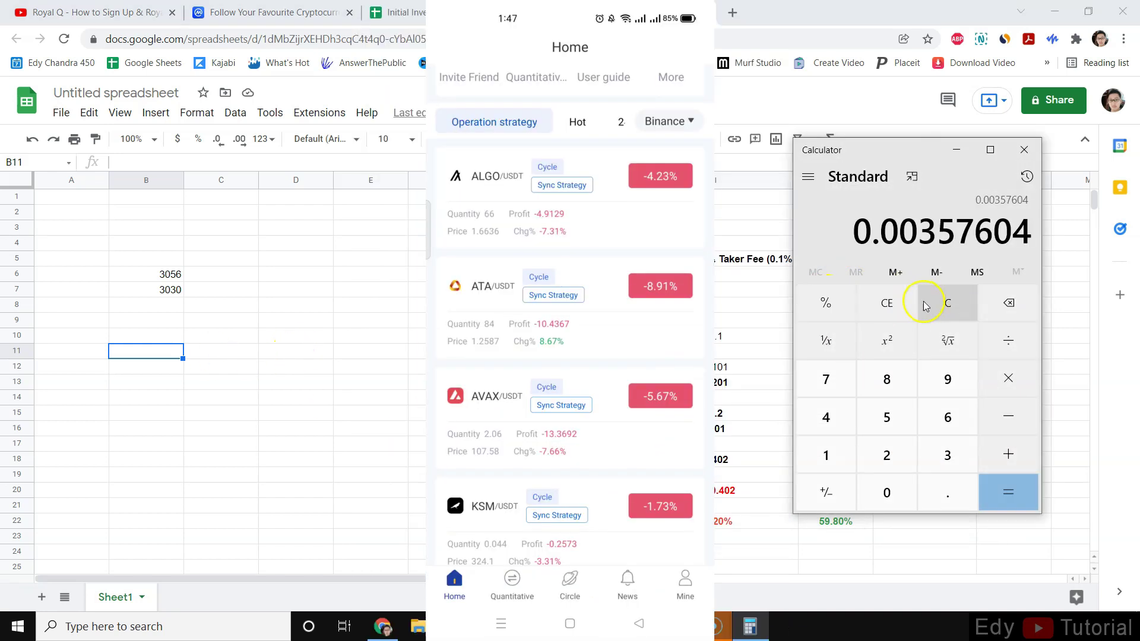
click(938, 303)
click(828, 417)
click(887, 303)
click(891, 410)
click(1006, 447)
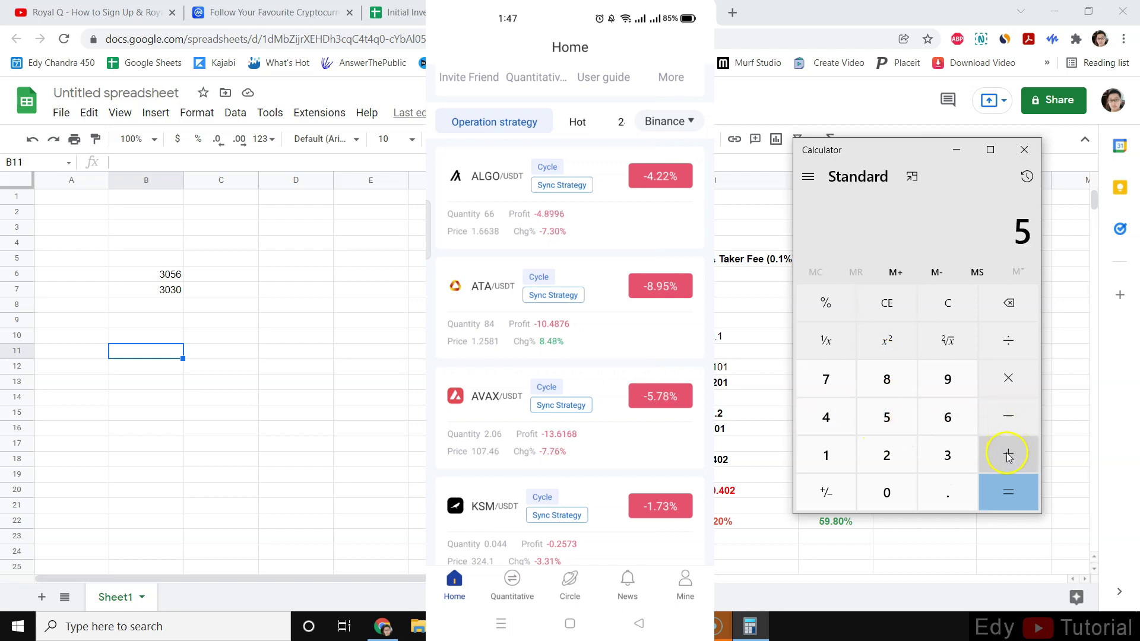
click(828, 458)
click(886, 492)
click(1008, 456)
Add the floating losses of 14 for AVAX, 14 for SOL and 11 for VET to the running sum
click(825, 454)
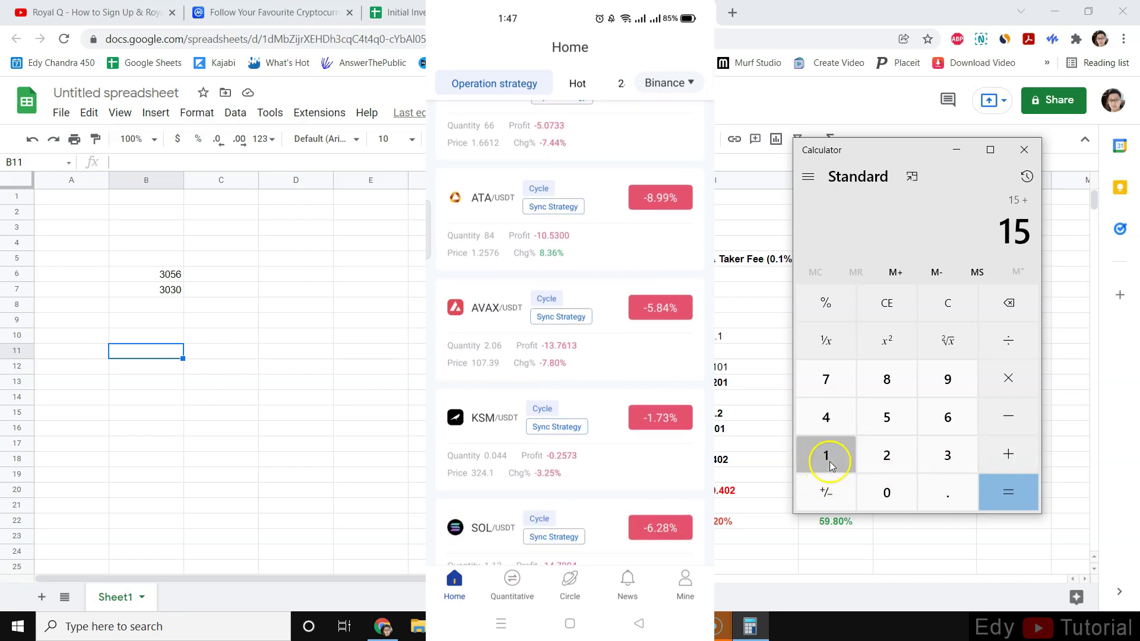
click(825, 417)
click(1020, 458)
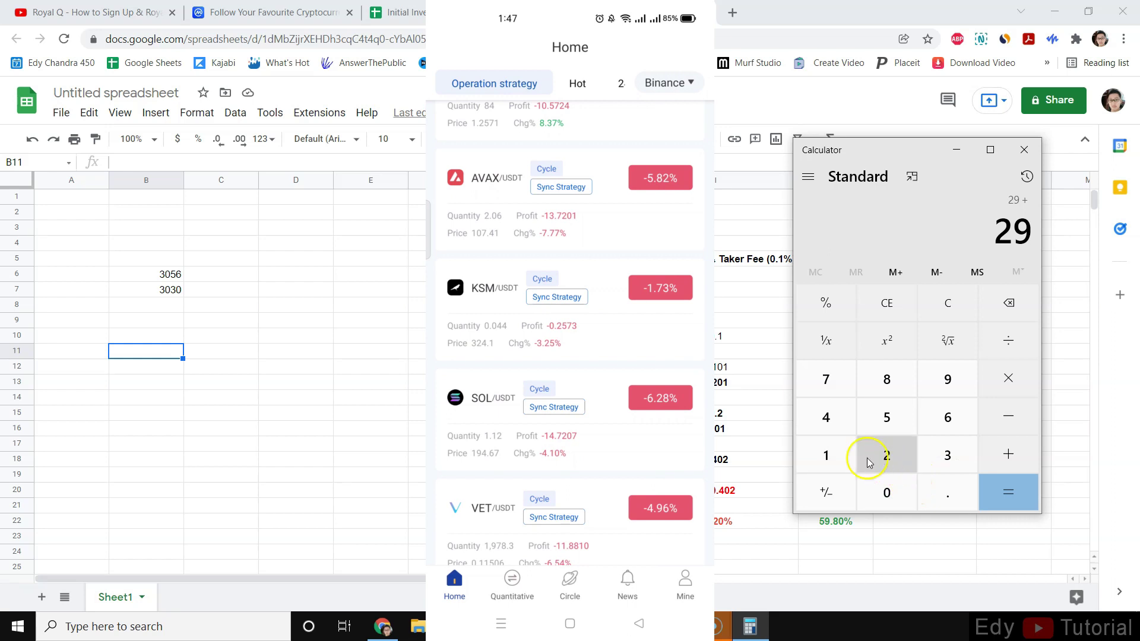
click(825, 456)
click(826, 418)
click(1001, 461)
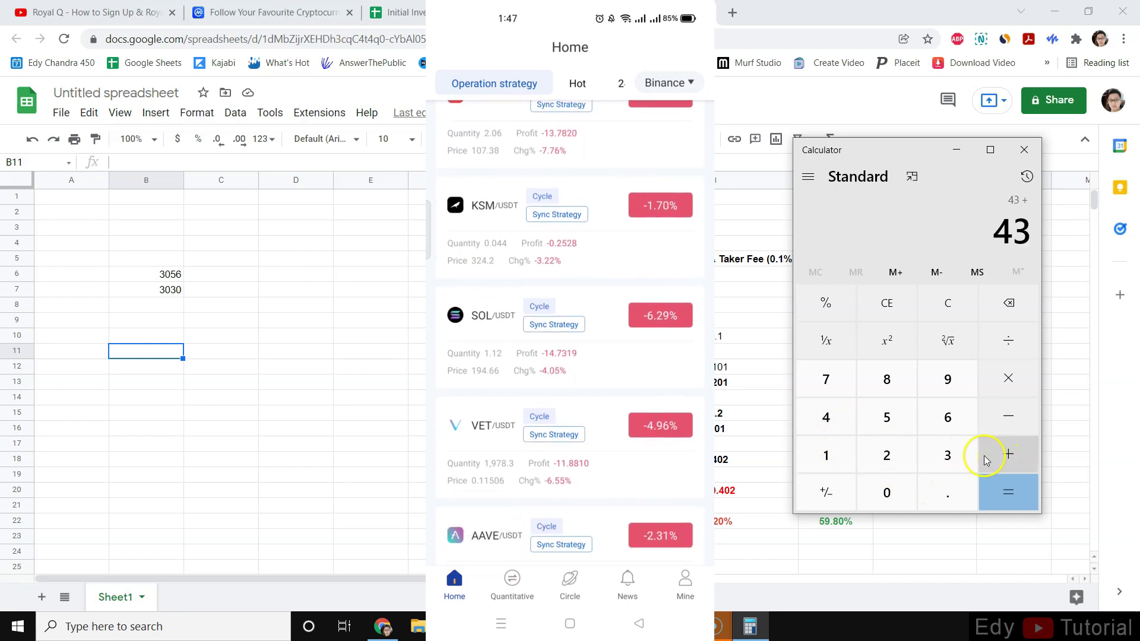
click(832, 458)
click(832, 459)
click(1020, 466)
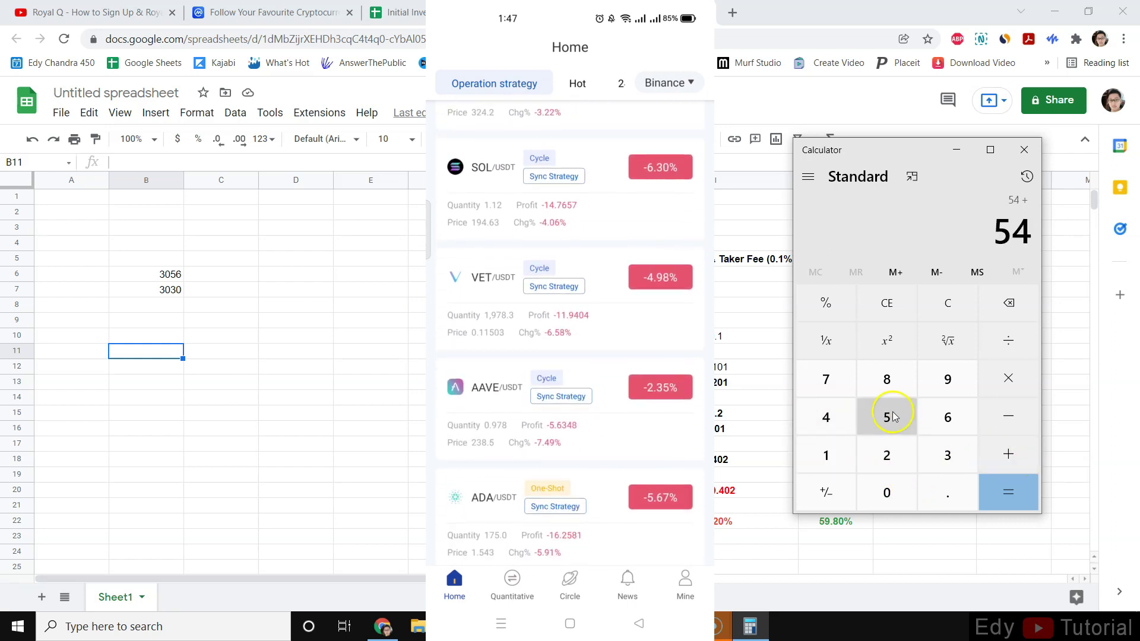
Add the floating losses of 5 for AAVE, 16 for ADA, 16 for DOT and 2 for GRT, and total the sum
click(886, 417)
click(1016, 467)
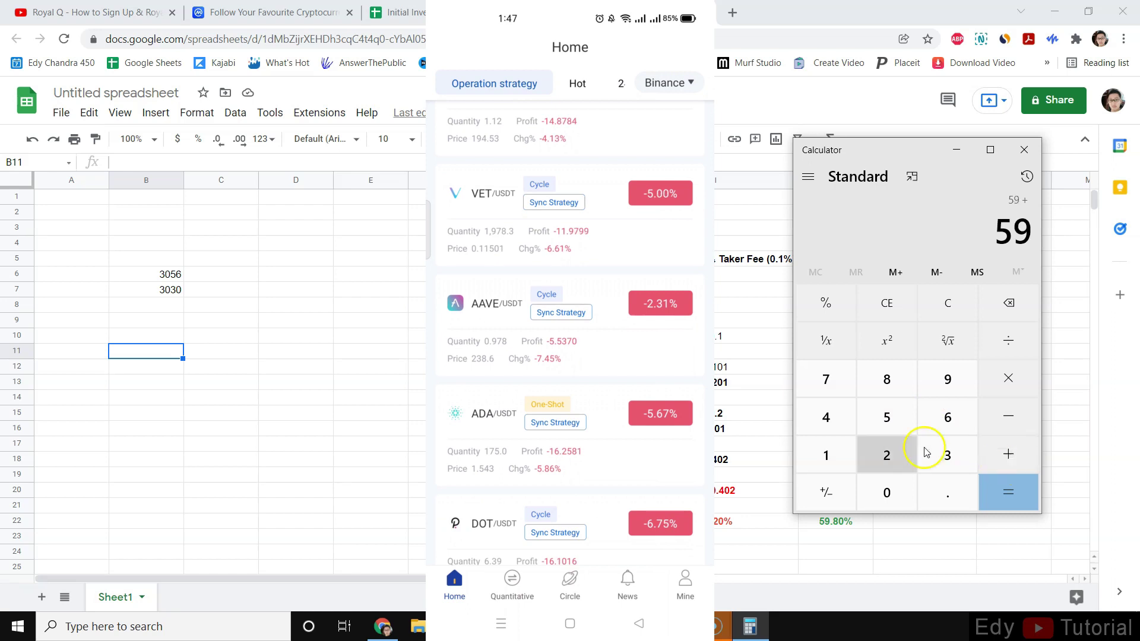
click(822, 454)
click(953, 432)
click(1008, 454)
click(826, 455)
click(948, 427)
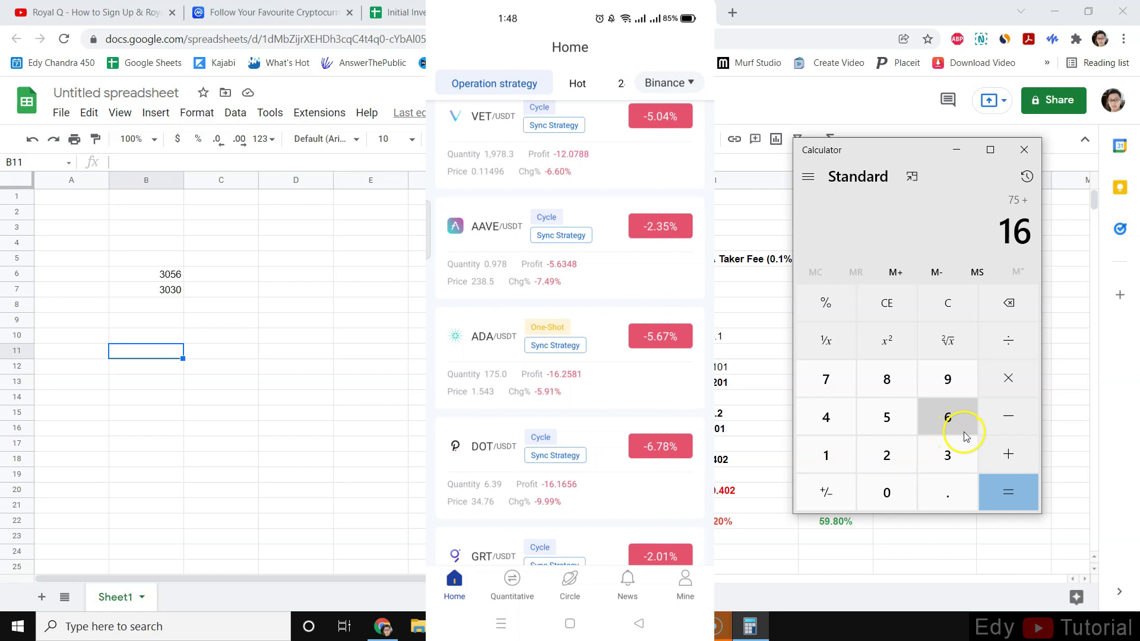
click(1009, 455)
click(897, 459)
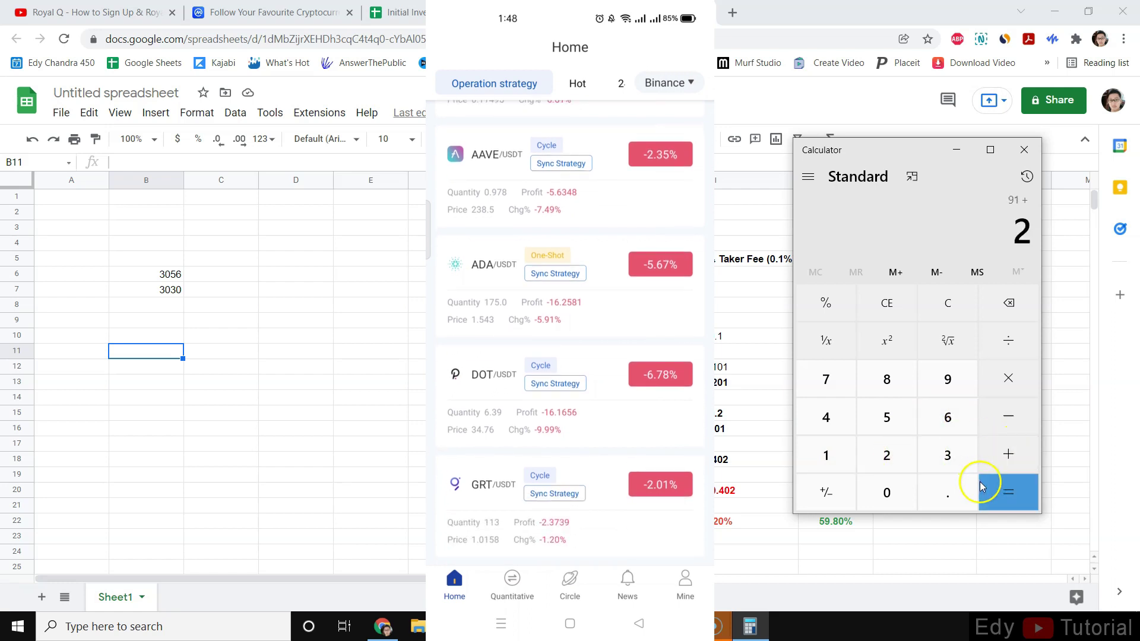
click(1001, 491)
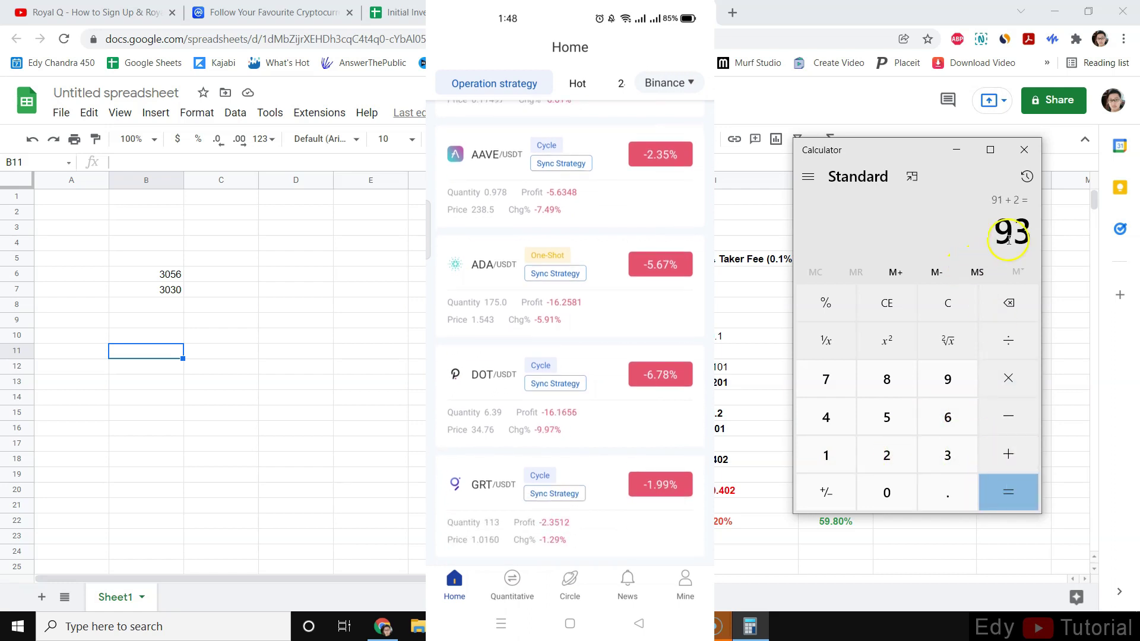
Enter the total floating loss as $93 in B11 of the untitled spreadsheet
click(141, 352)
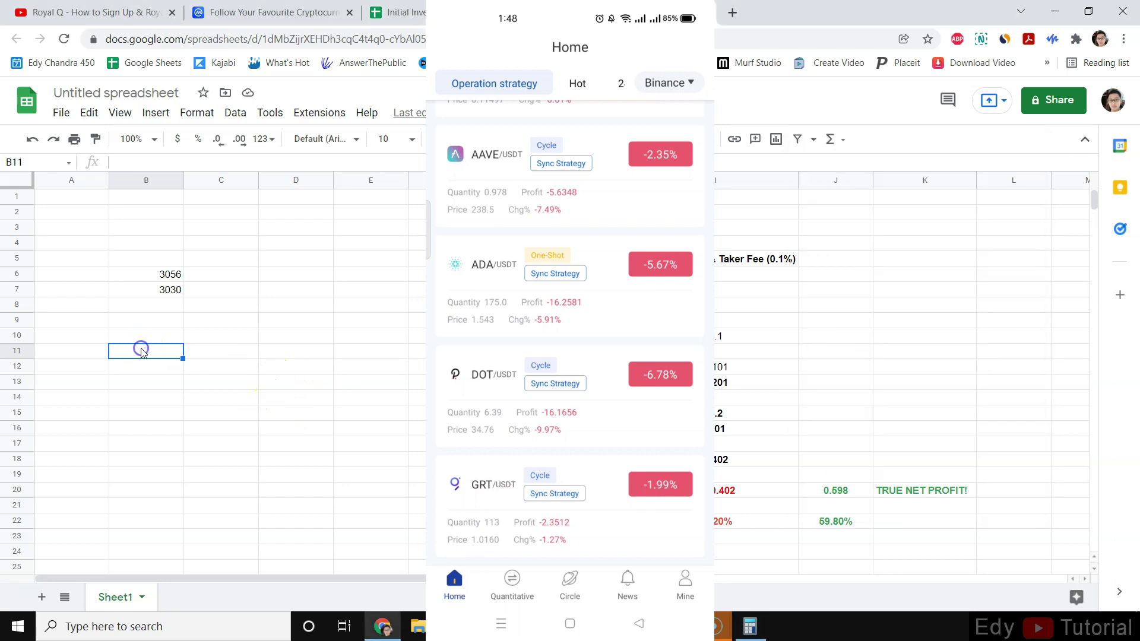
text(93)
key(Left)
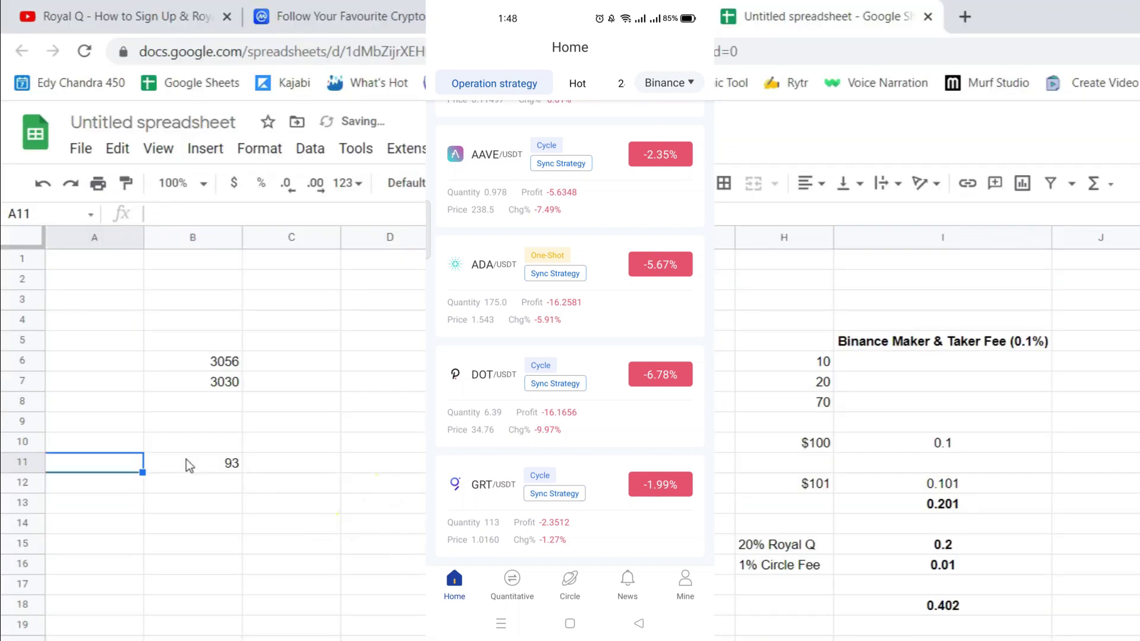
click(186, 460)
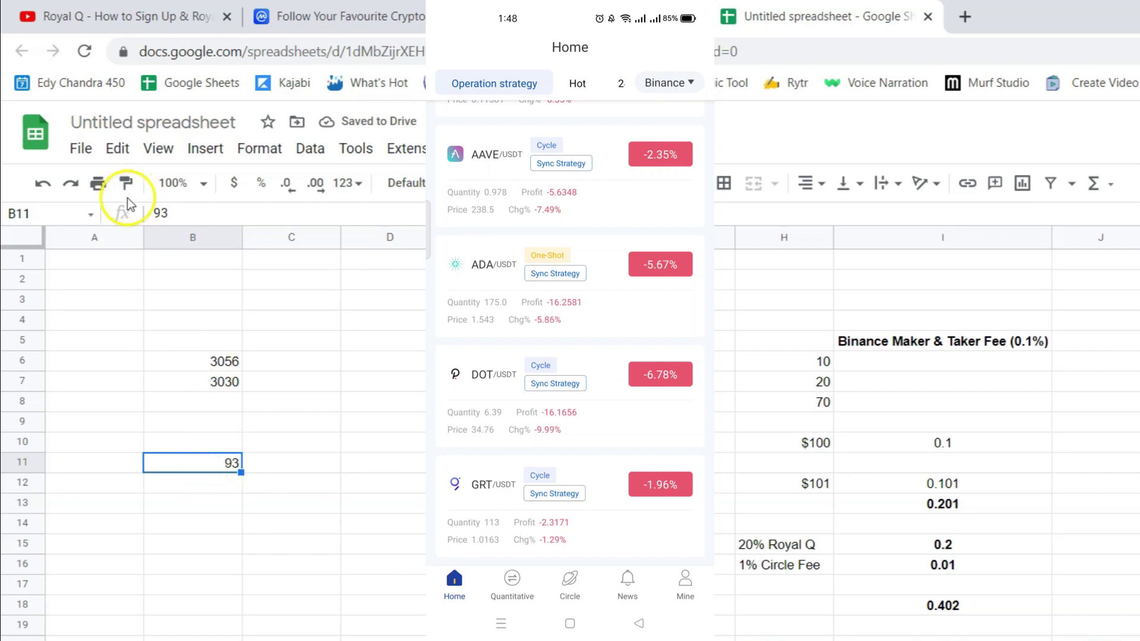
click(158, 212)
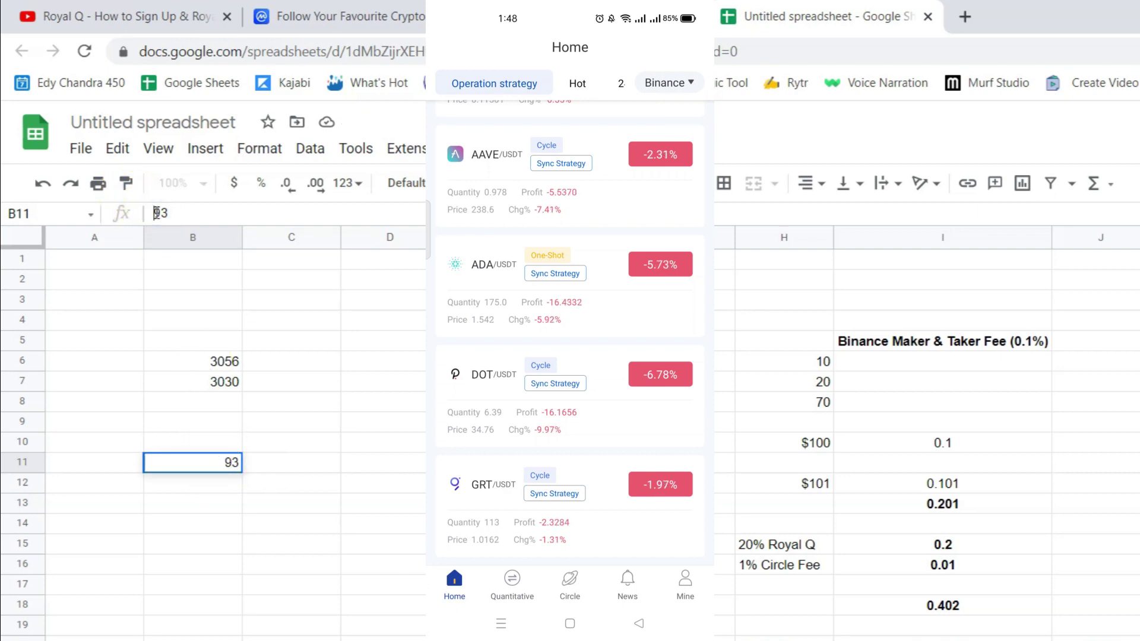
text($)
click(285, 423)
click(232, 462)
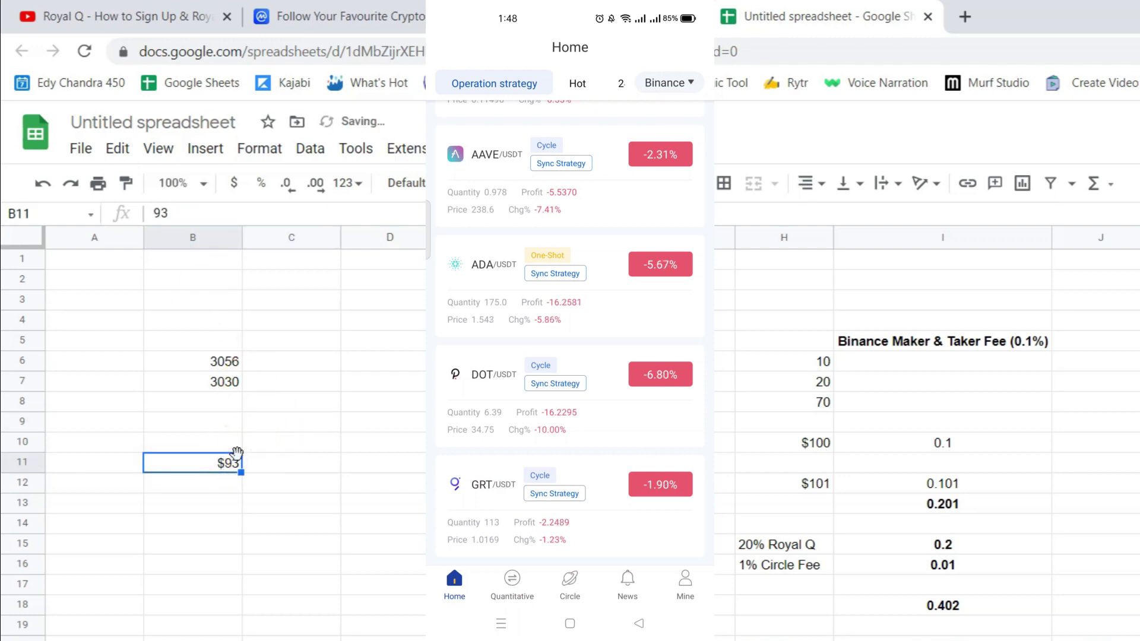
Switch to CoinMarketCap, show all cryptocurrencies instead of the watchlist and examine Bitcoin's price page in a new tab with the 7-day chart
key(ctrl+2)
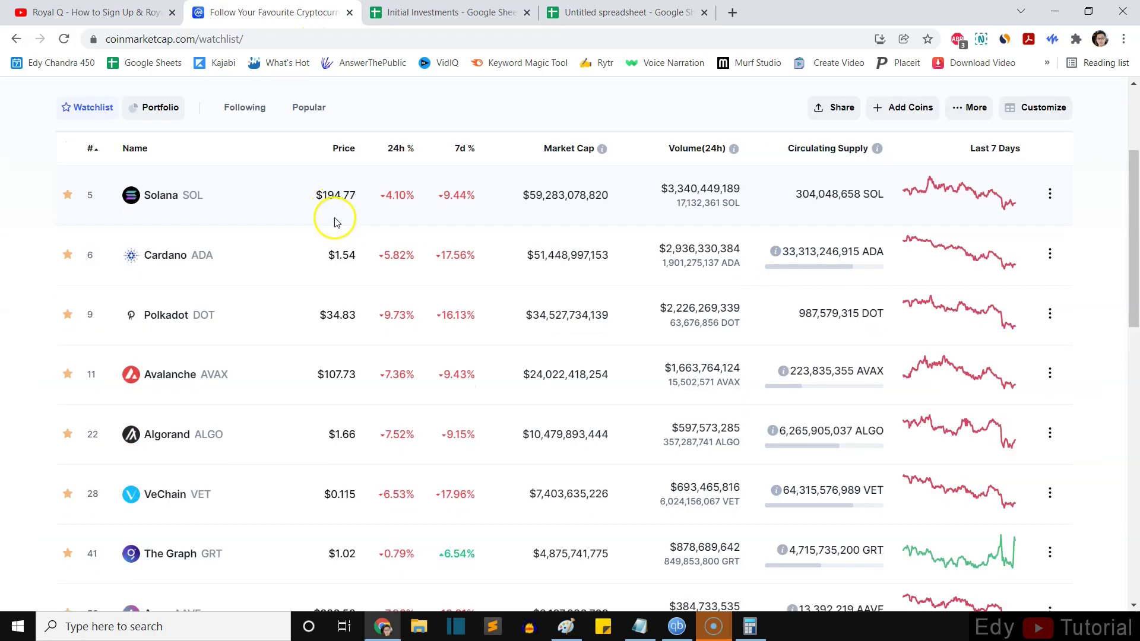
scroll(334, 221, up, 1)
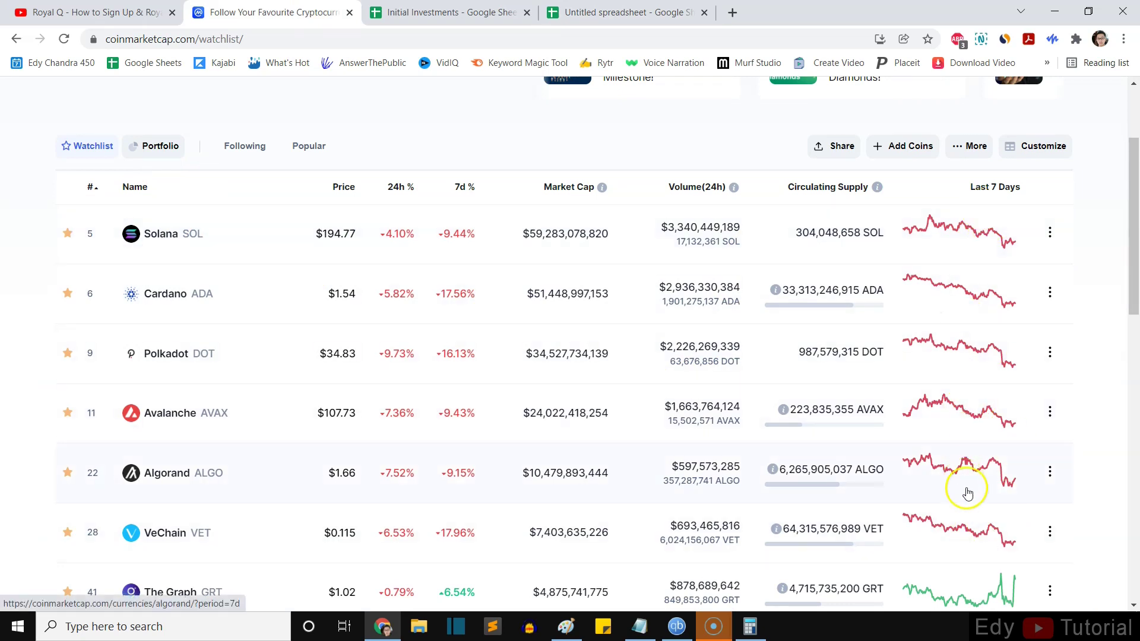
click(89, 145)
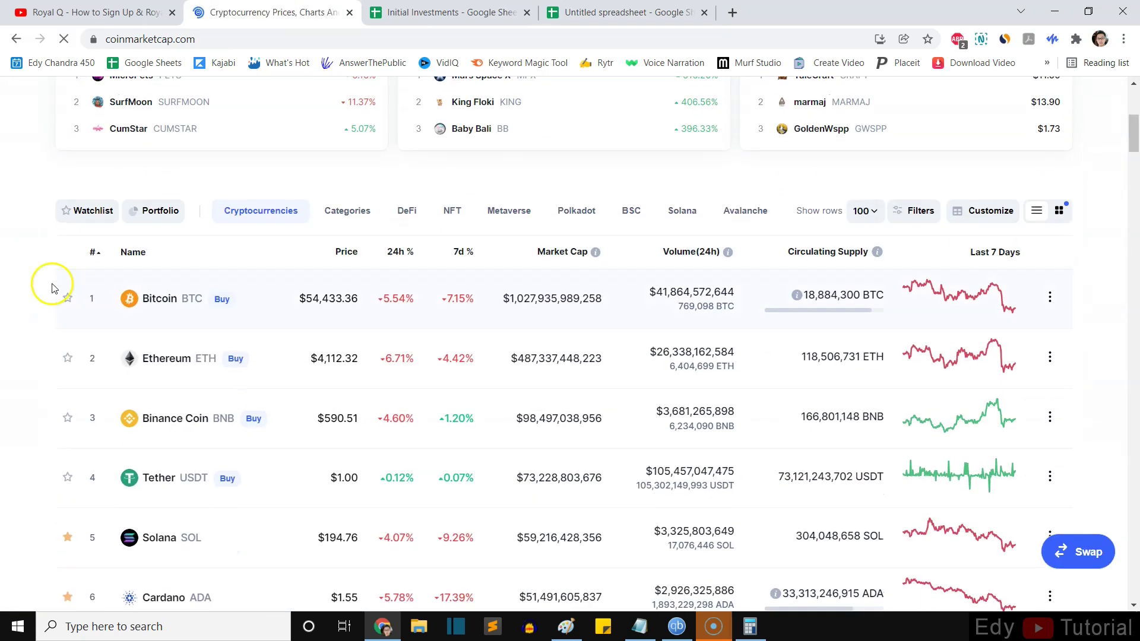
ctrl+click(159, 298)
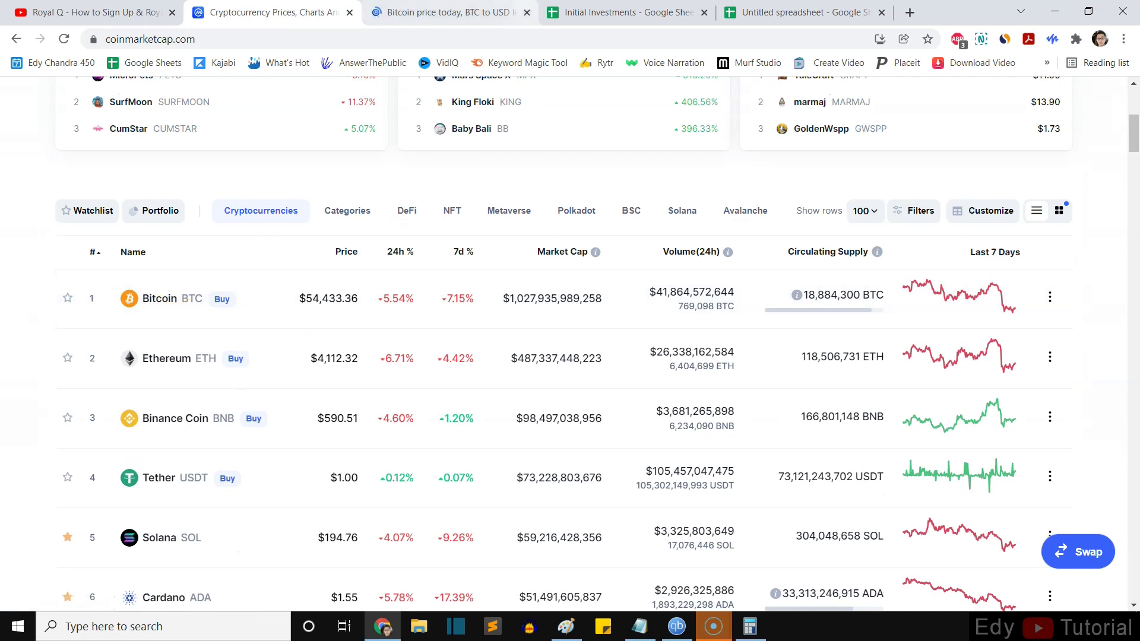
key(ctrl+Tab)
scroll(721, 338, down, 6)
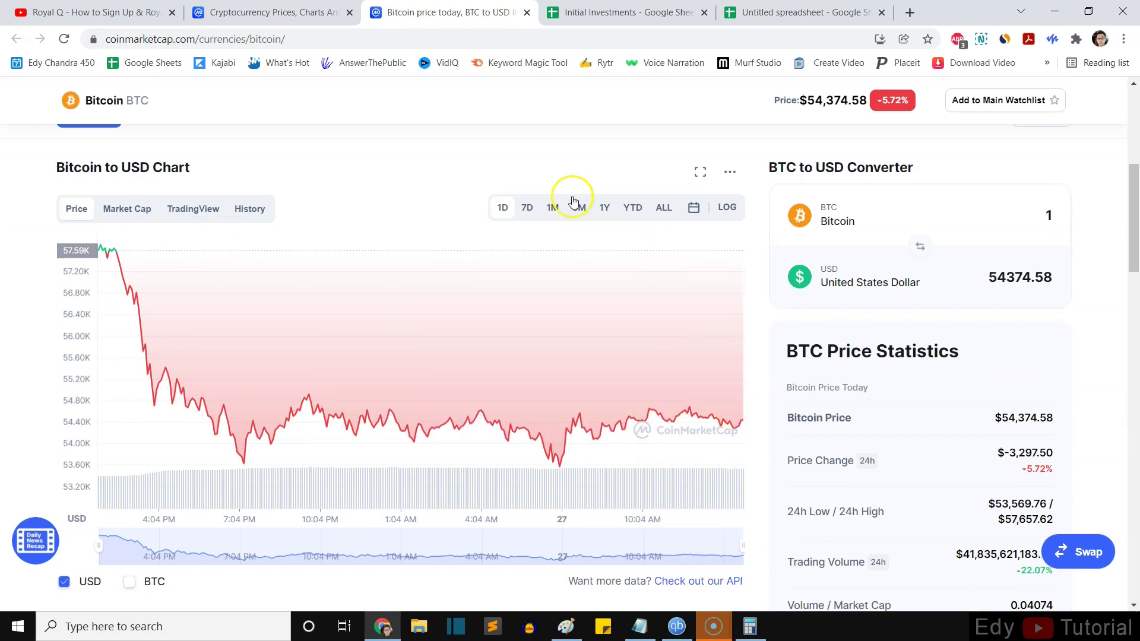
click(528, 211)
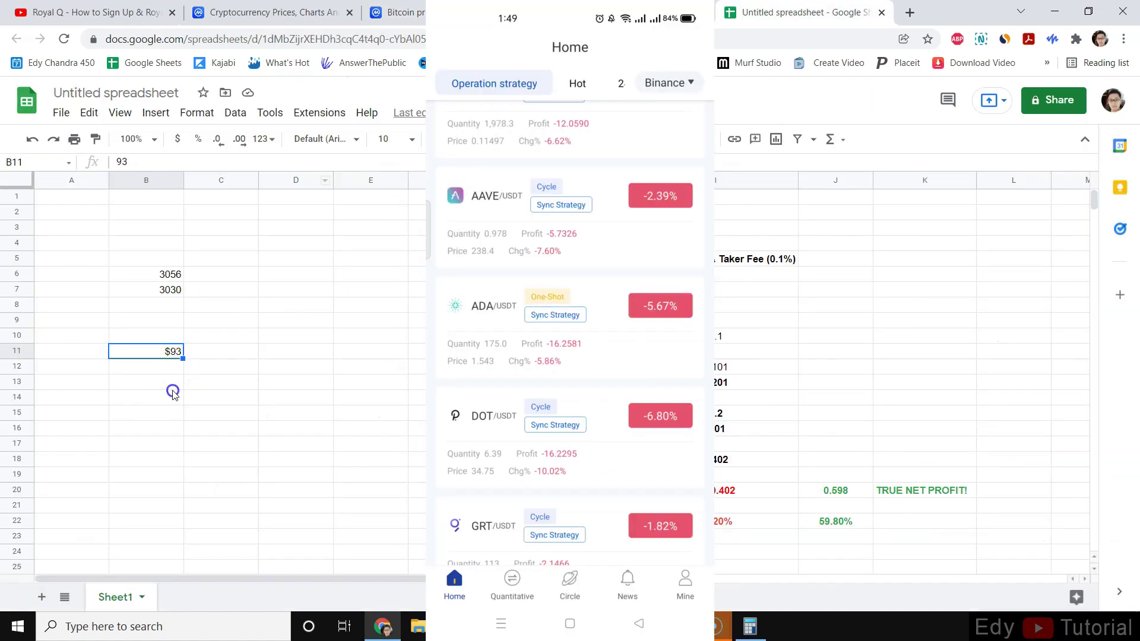
Return to the untitled spreadsheet and use Calculator to add the 3030 equity from B7 to the floating-loss total
key(Return)
click(170, 351)
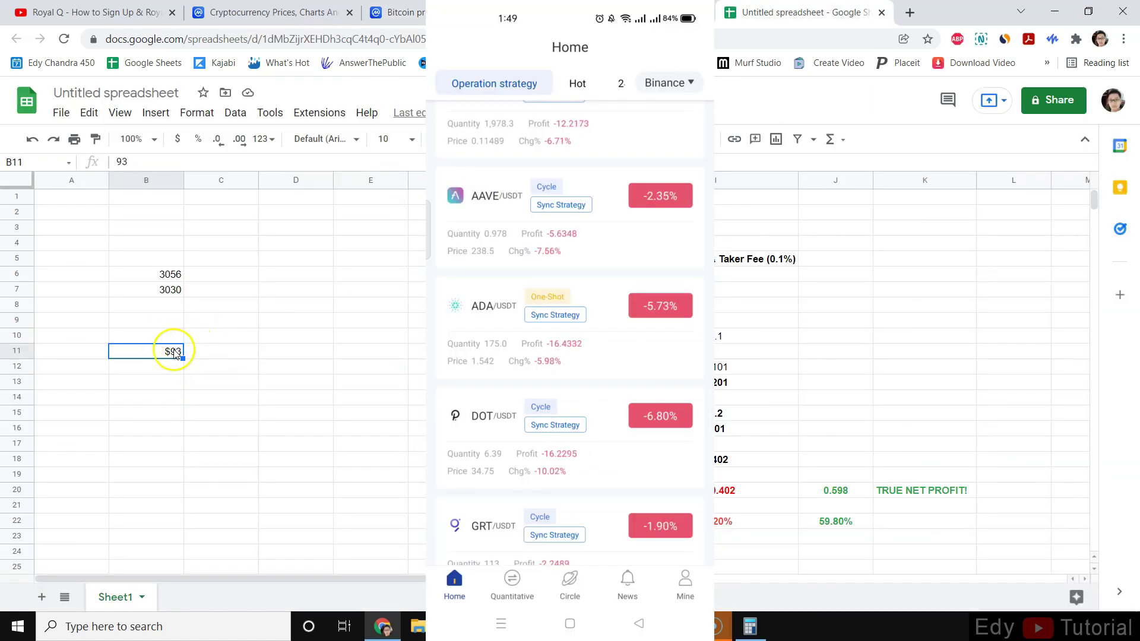
click(166, 291)
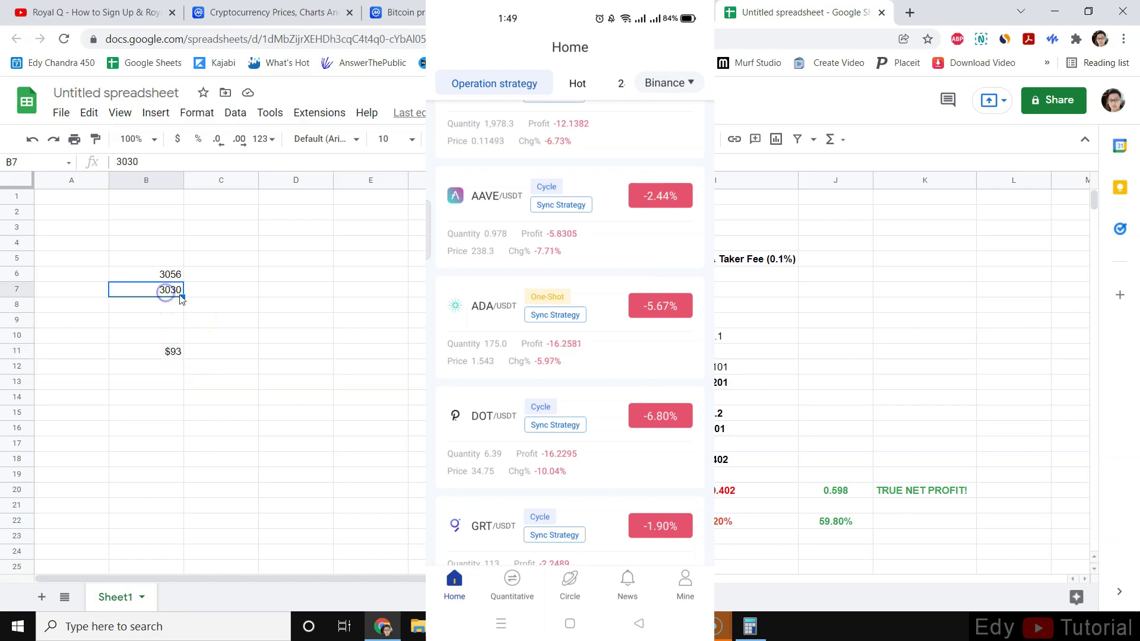
click(750, 626)
click(1020, 456)
click(946, 458)
click(906, 491)
click(947, 458)
click(894, 492)
click(1009, 493)
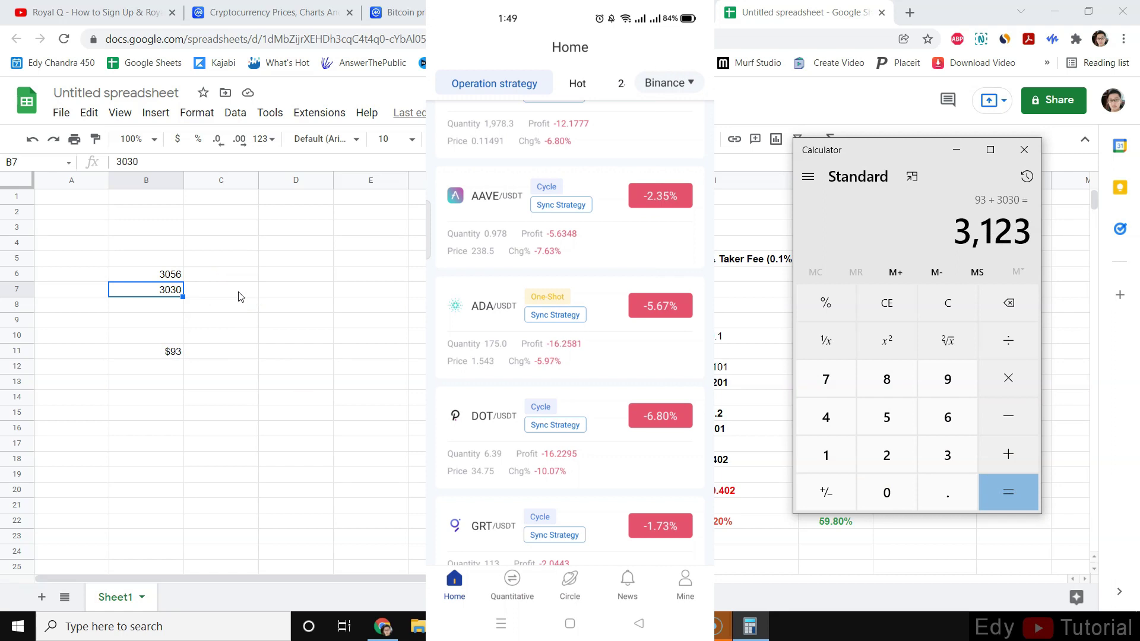
Enter the adjusted equity of 3123 in C7
click(238, 290)
text(3123)
click(243, 293)
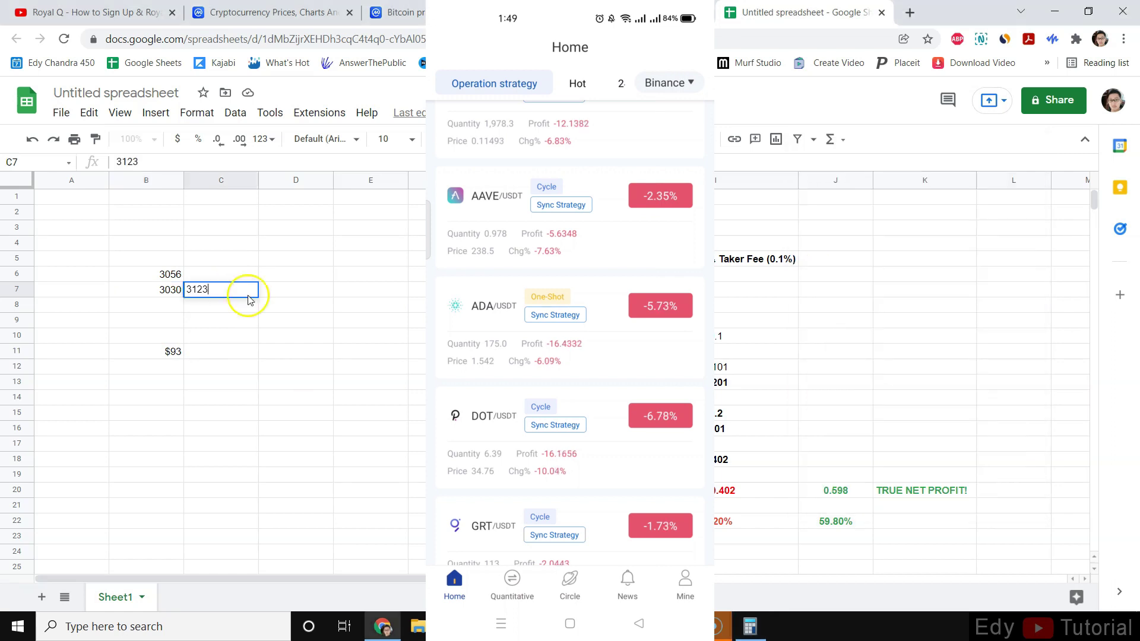
click(241, 296)
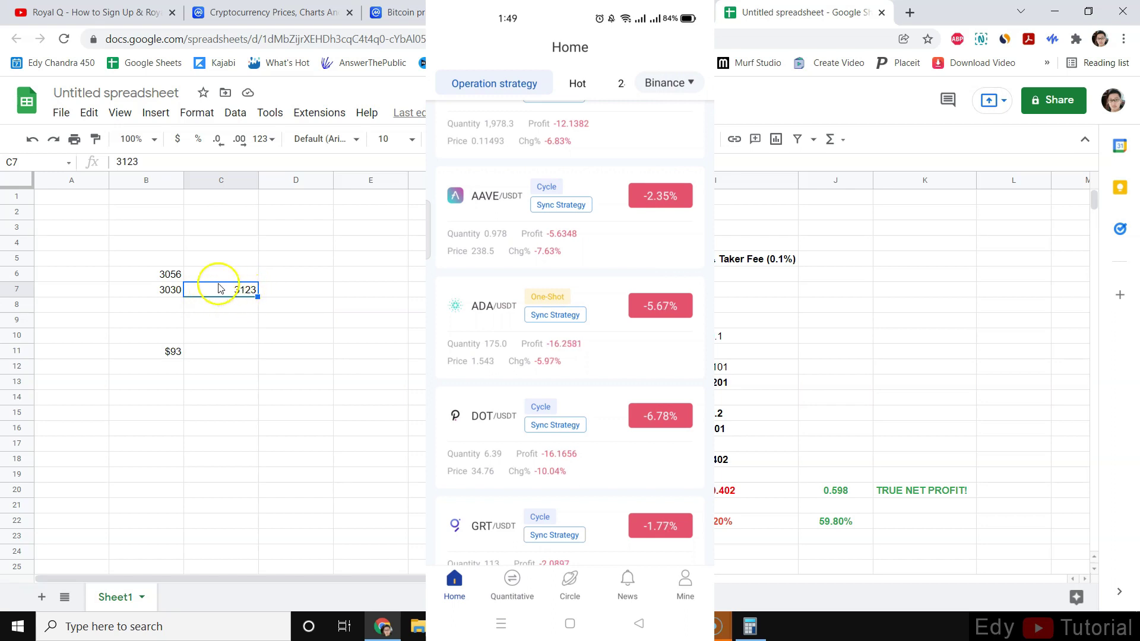
Subtract the invested 3056 from the adjusted equity in Calculator
click(749, 626)
click(1008, 418)
click(948, 455)
click(887, 492)
click(887, 418)
click(948, 418)
click(1009, 492)
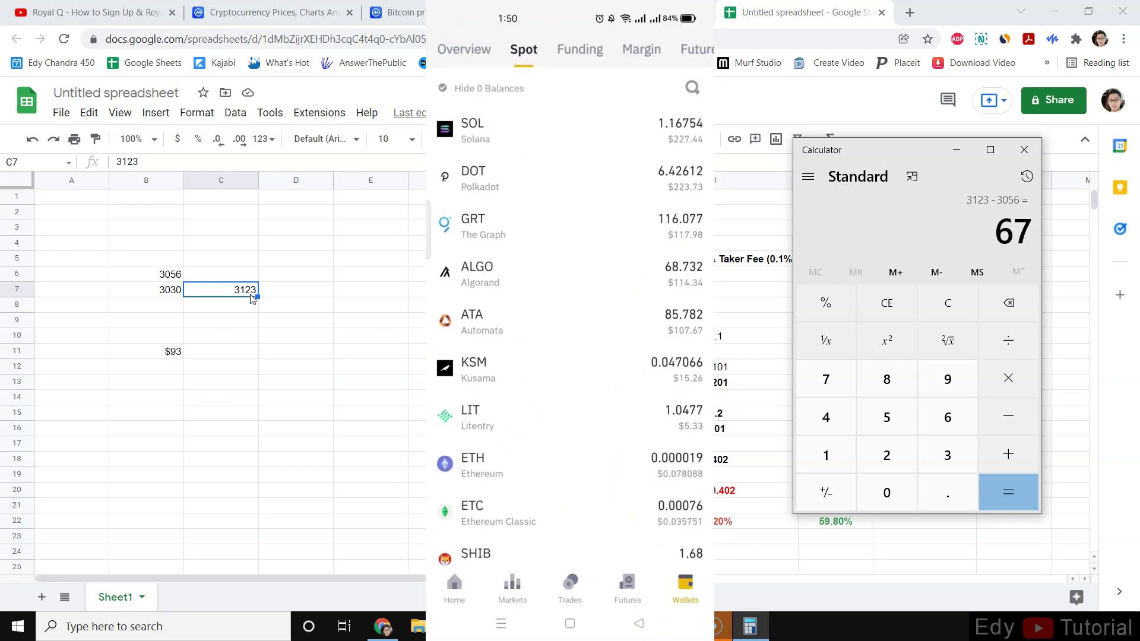
Add 5 to the calculated profit difference and highlight the result
click(1006, 454)
click(888, 416)
click(1013, 489)
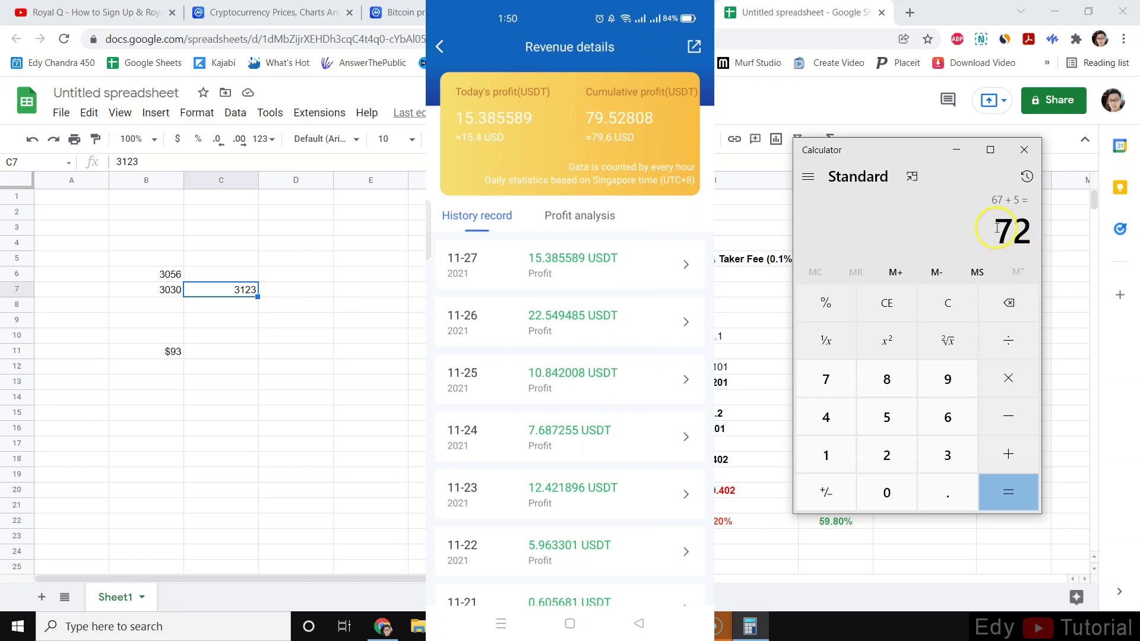
drag(997, 228, 1027, 234)
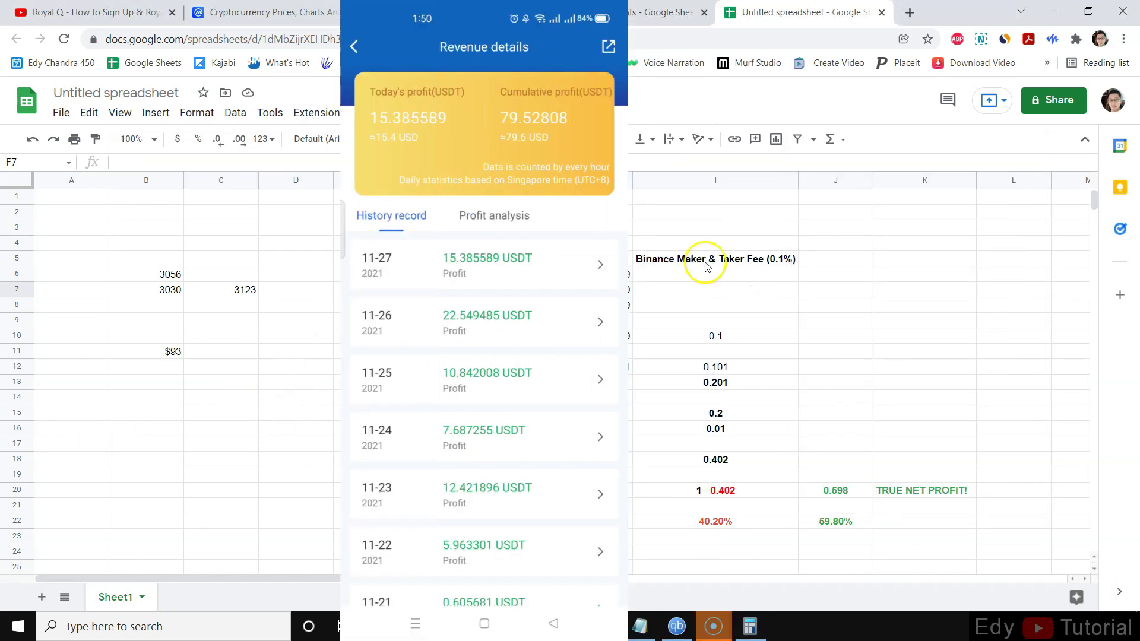
Review the Binance maker and taker fee amounts in column I, including their total in I13
click(689, 260)
drag(727, 336, 741, 385)
click(727, 344)
drag(683, 304, 698, 389)
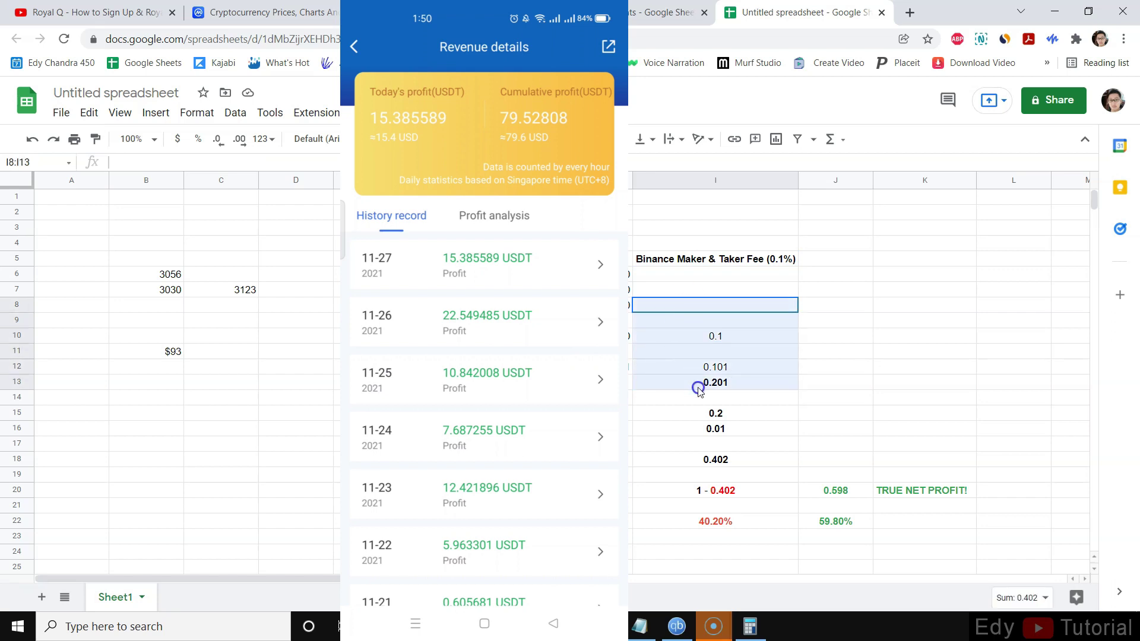
click(713, 337)
click(699, 381)
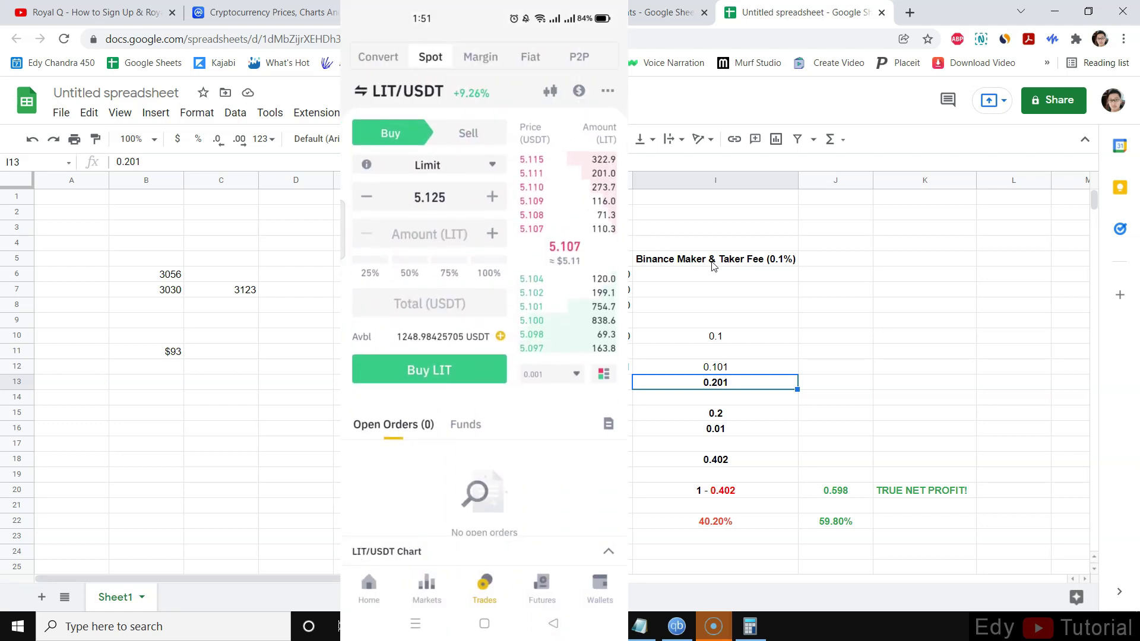
Copy the TRUE NET PROFIT! label to I26 and extend it with "= GROSS PROFIT * 0.58"
click(867, 530)
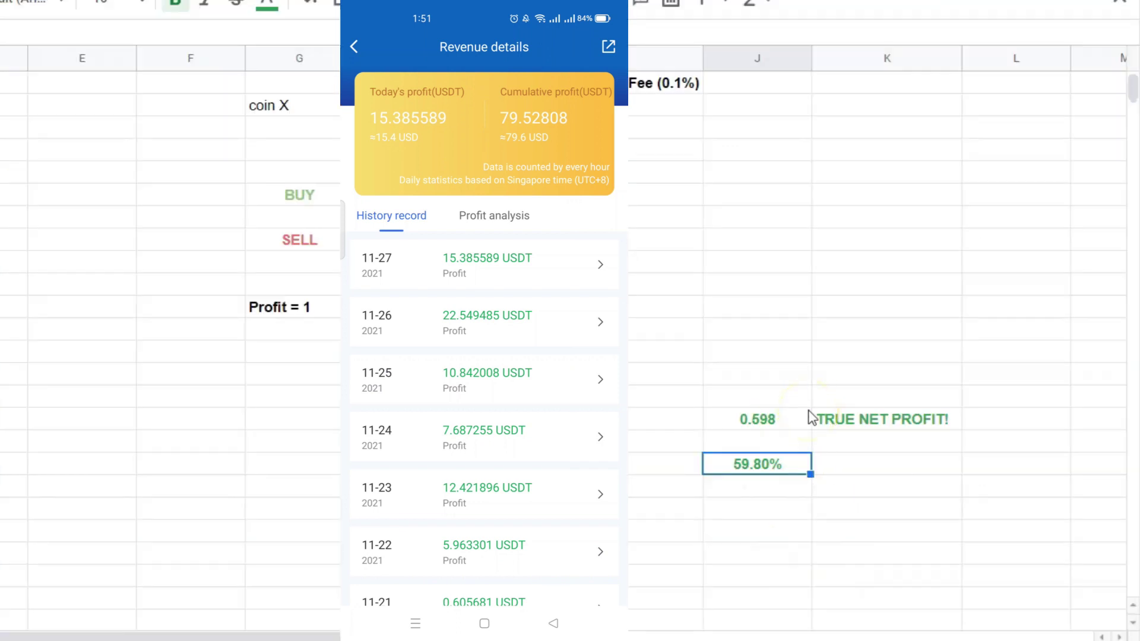
key(Right)
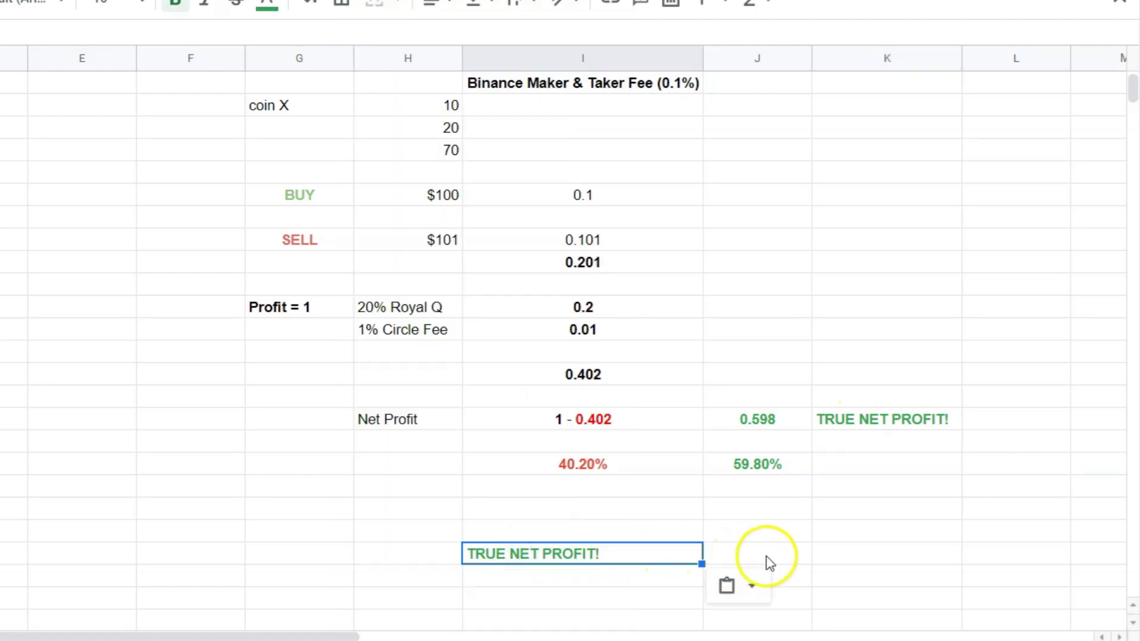
click(753, 554)
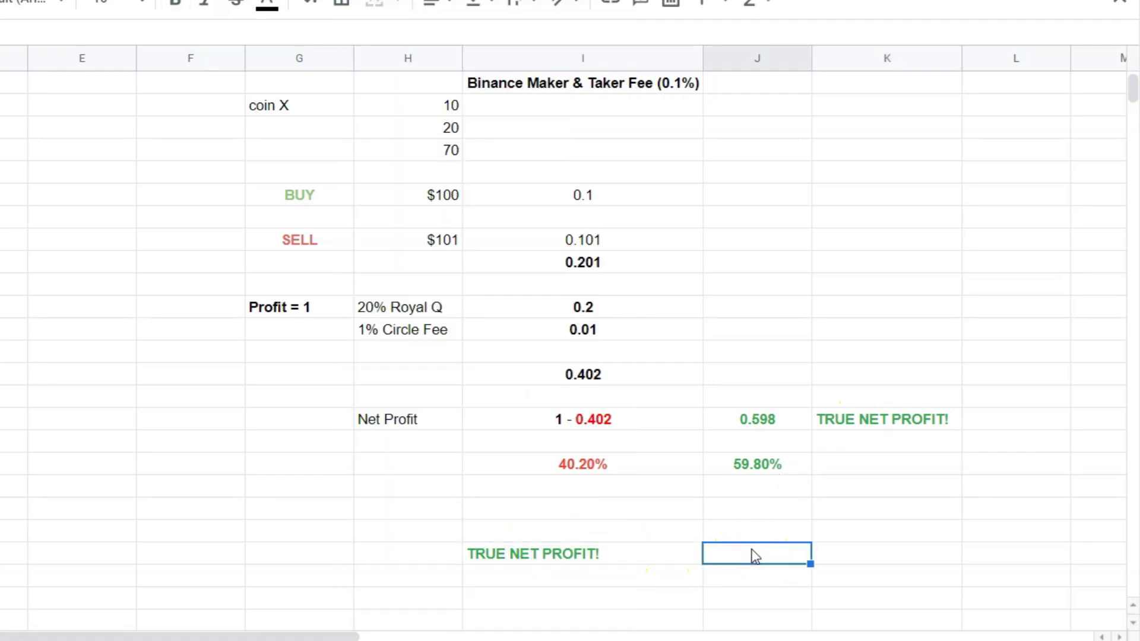
click(636, 555)
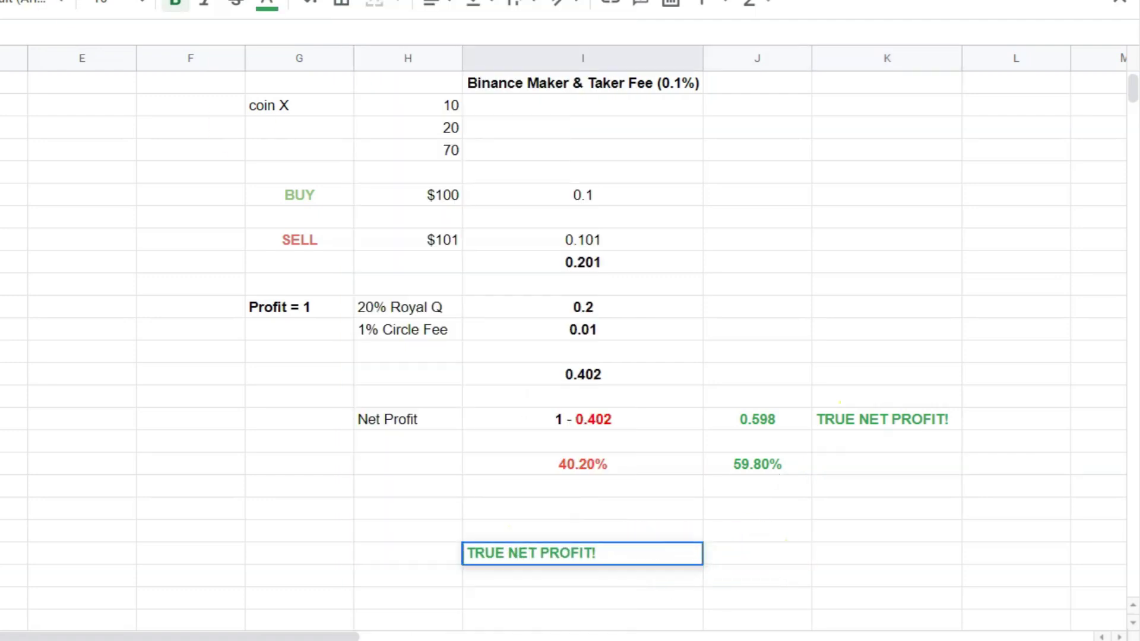
text(= GROSS PROFIT * 0.58)
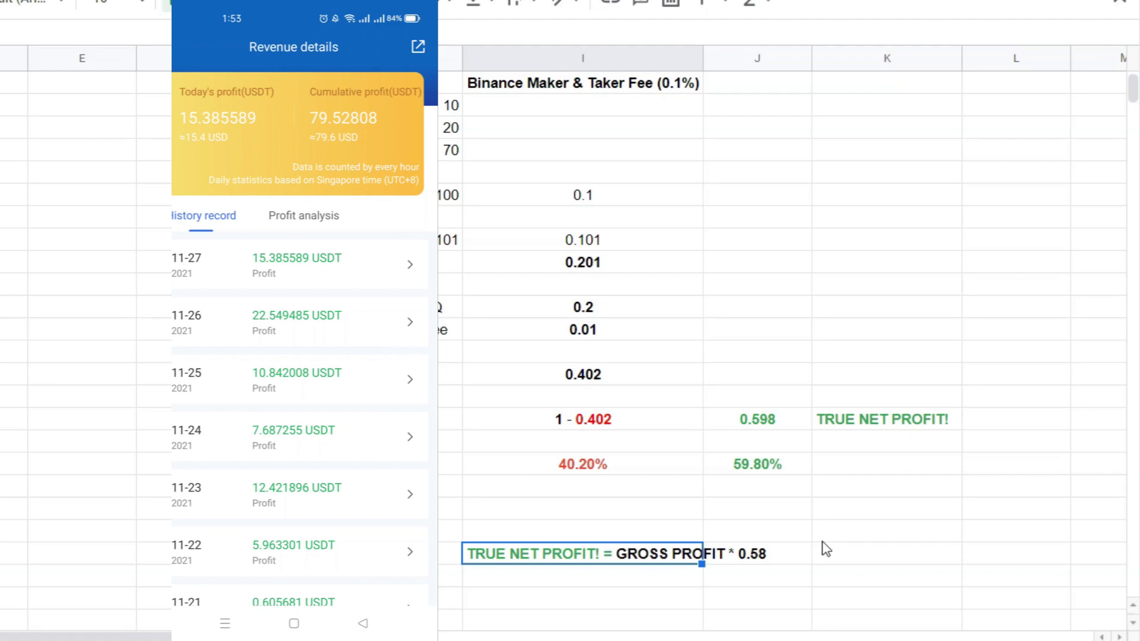
click(745, 557)
click(597, 559)
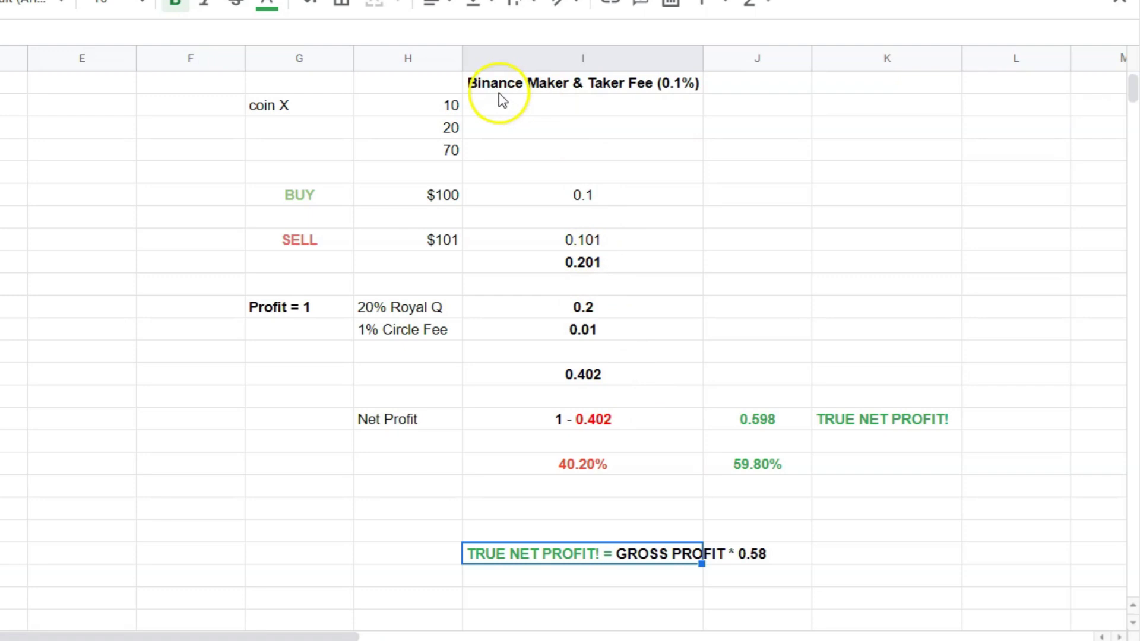
Review the fee breakdown from I6 down to I22 and compare the total fee percentage with the net profit percentage
drag(538, 111, 646, 416)
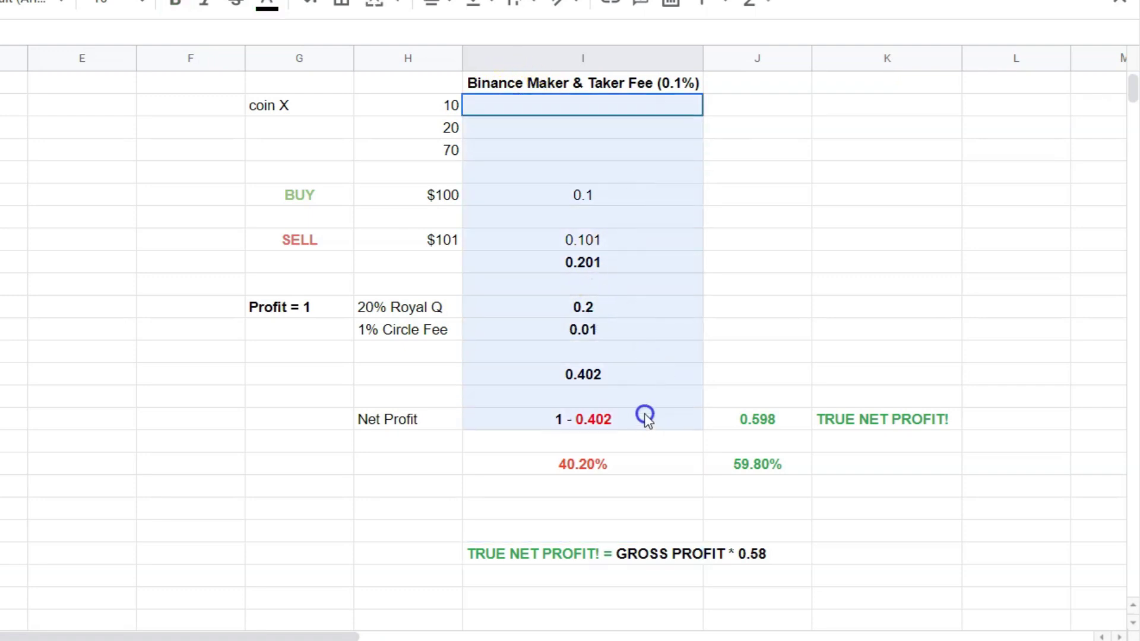
click(763, 213)
drag(517, 110, 602, 423)
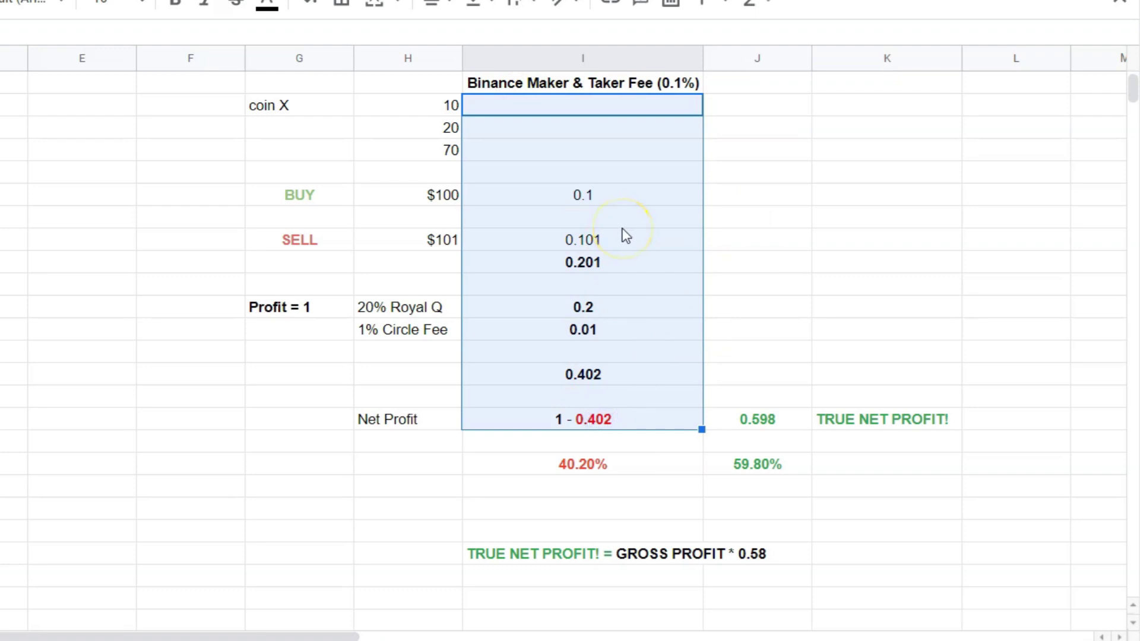
click(603, 262)
click(579, 205)
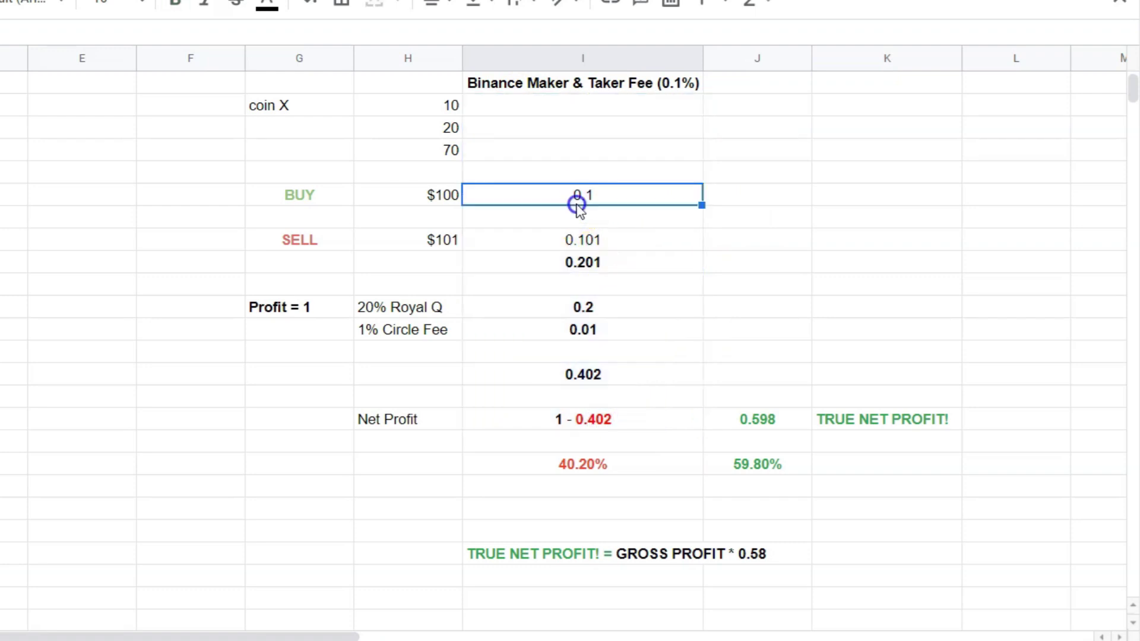
drag(527, 112, 618, 460)
click(775, 256)
click(596, 461)
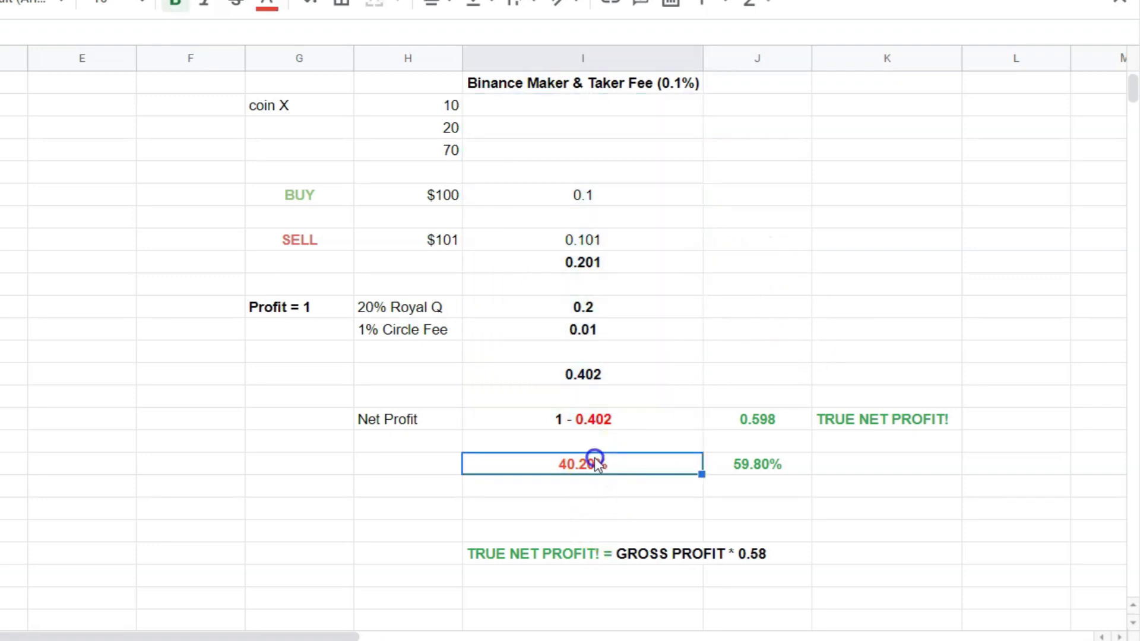
click(774, 466)
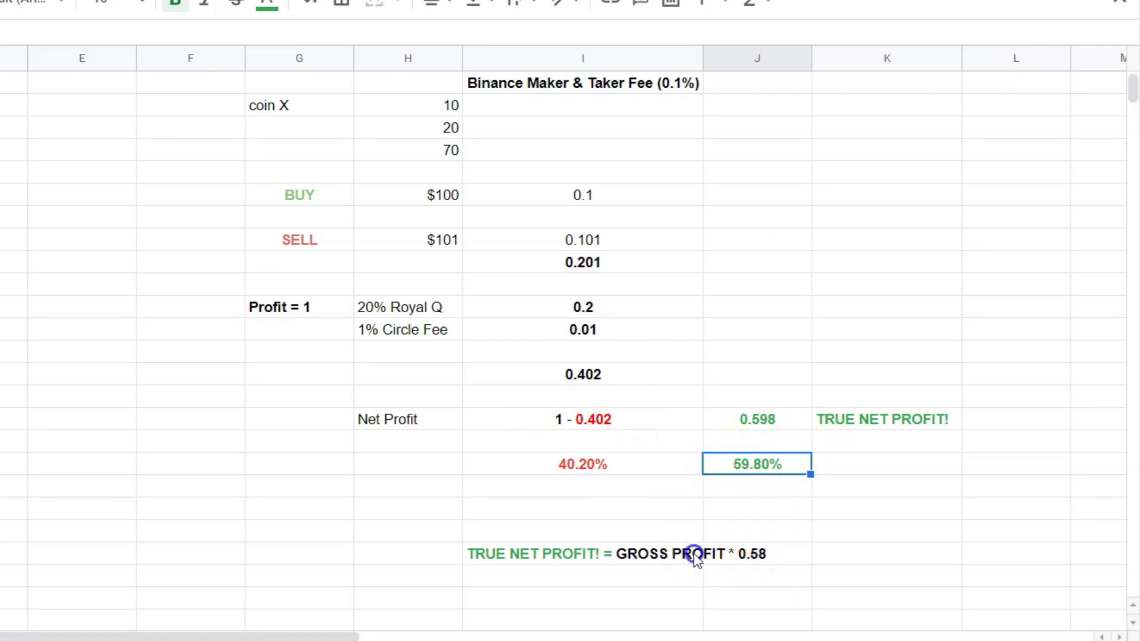
Colour the entire net profit formula text in I26 green
click(750, 558)
click(638, 552)
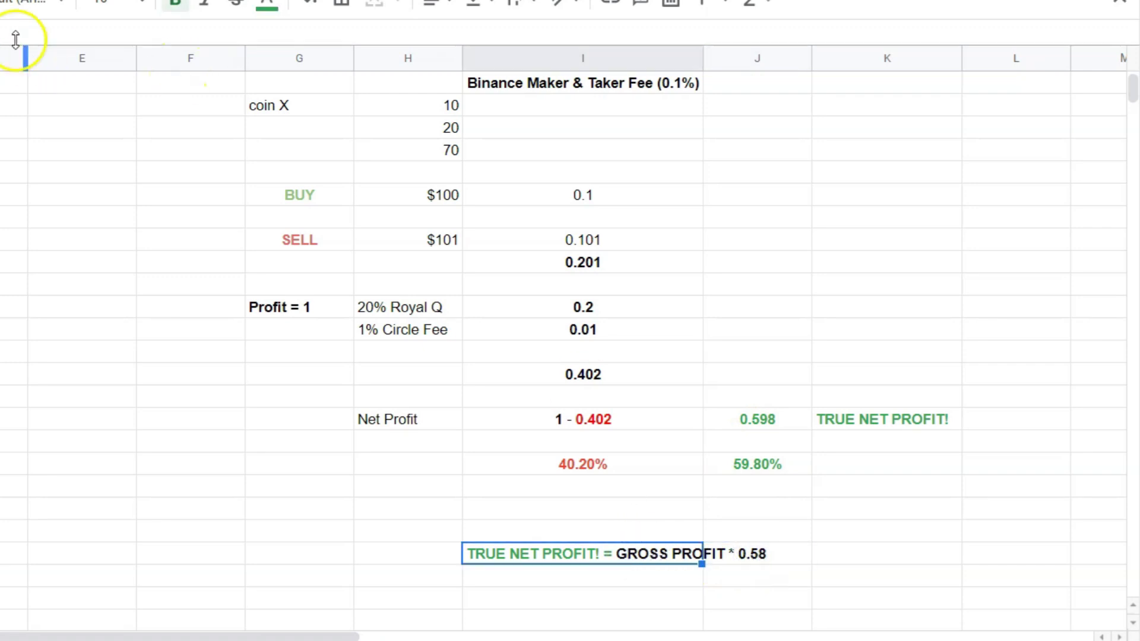
key(shift+Right)
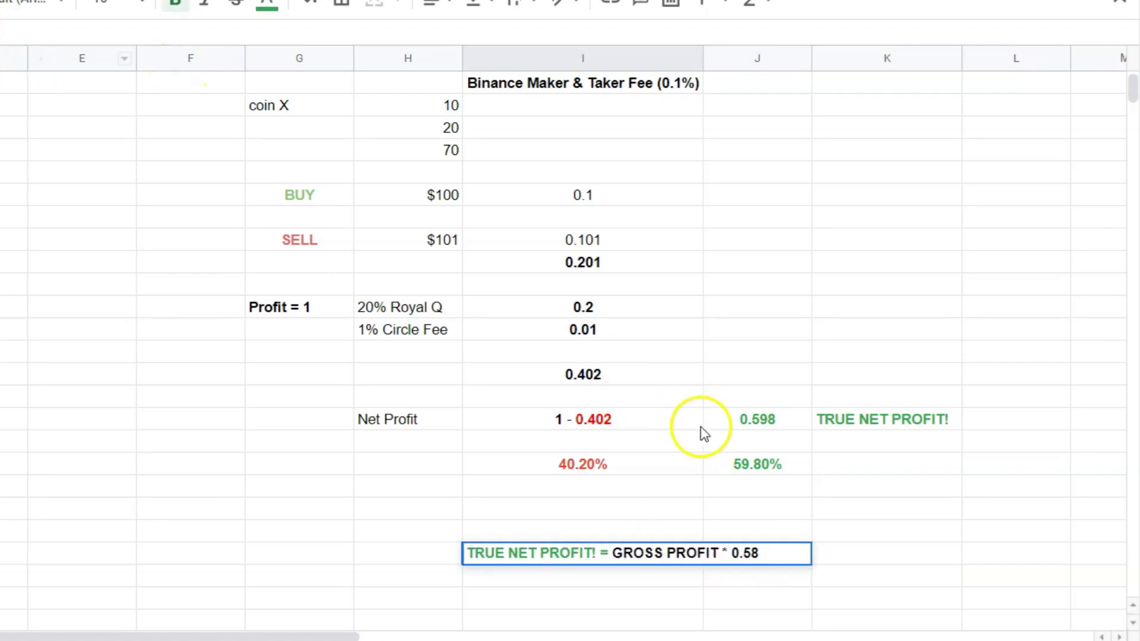
click(868, 313)
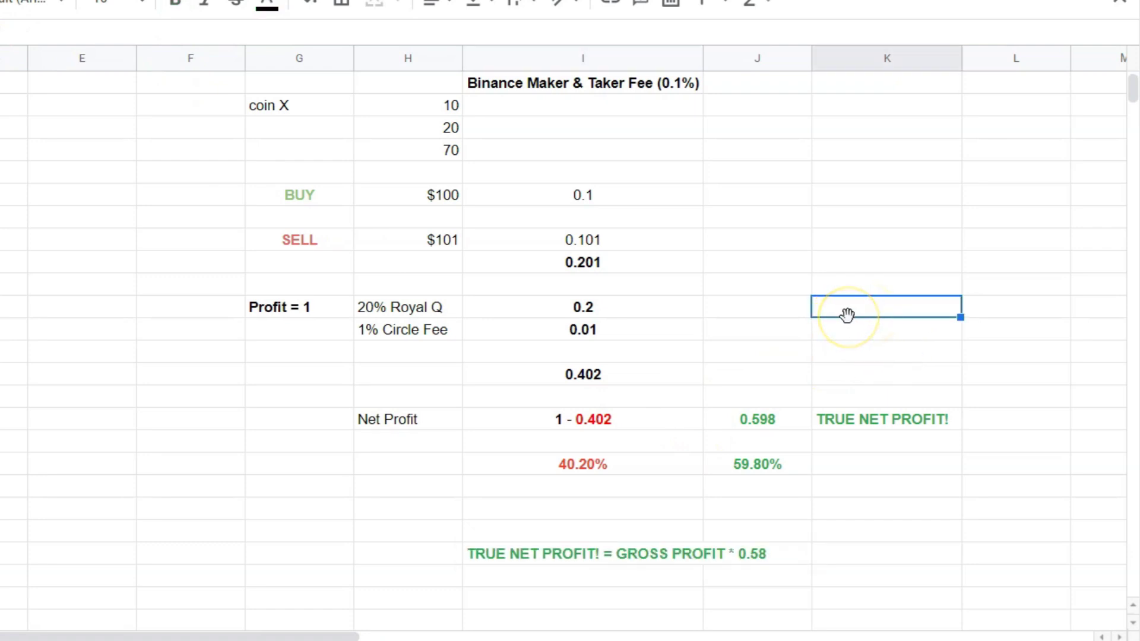